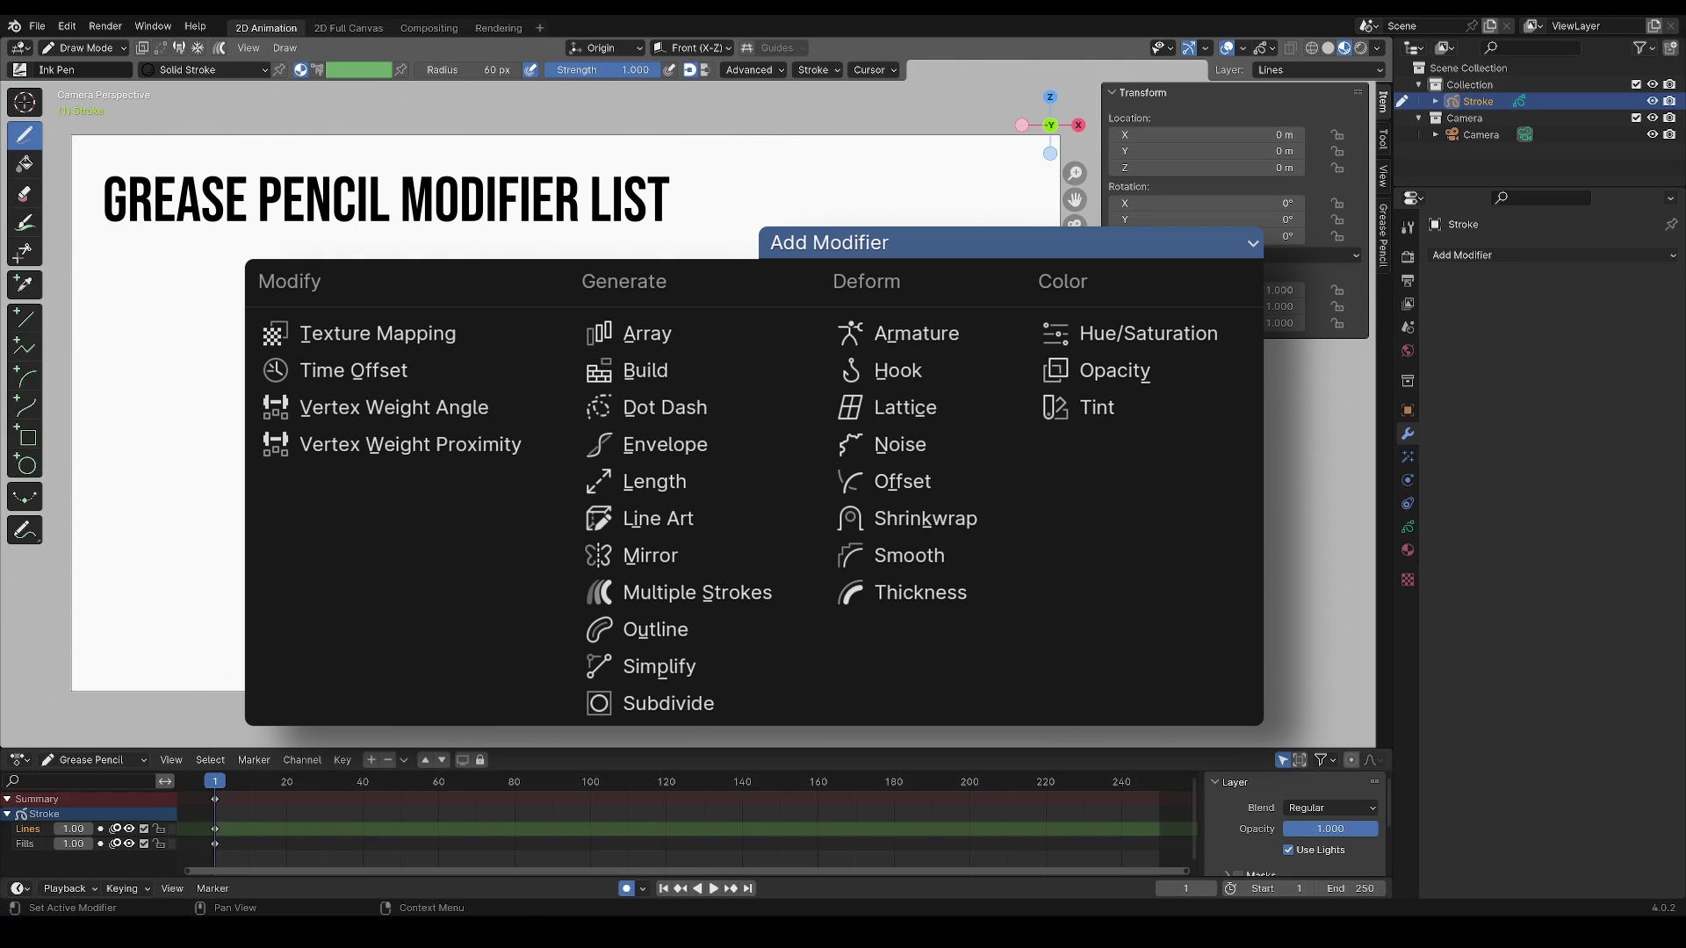
# Add a Mask modifier to the cube using vertex group Bottom at threshold 0.360.
pyautogui.click(657, 555)
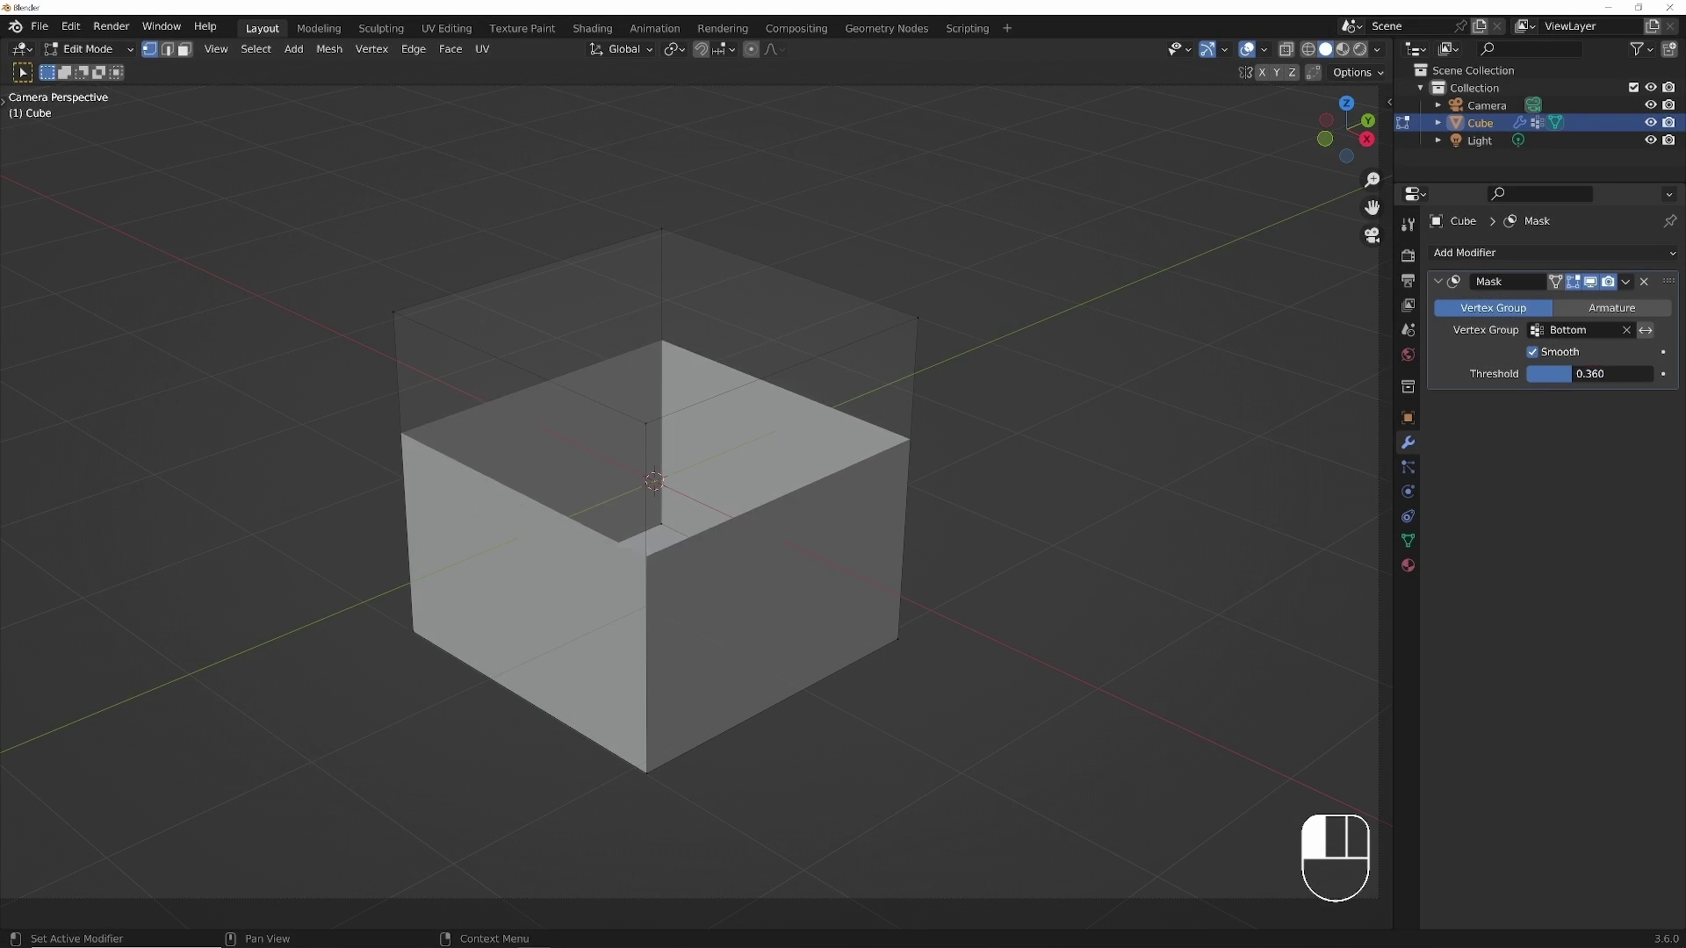
# Switch to the 2D Animation workspace with the Stroke object in Draw Mode and the Ink Pen brush.
pyautogui.press('r')
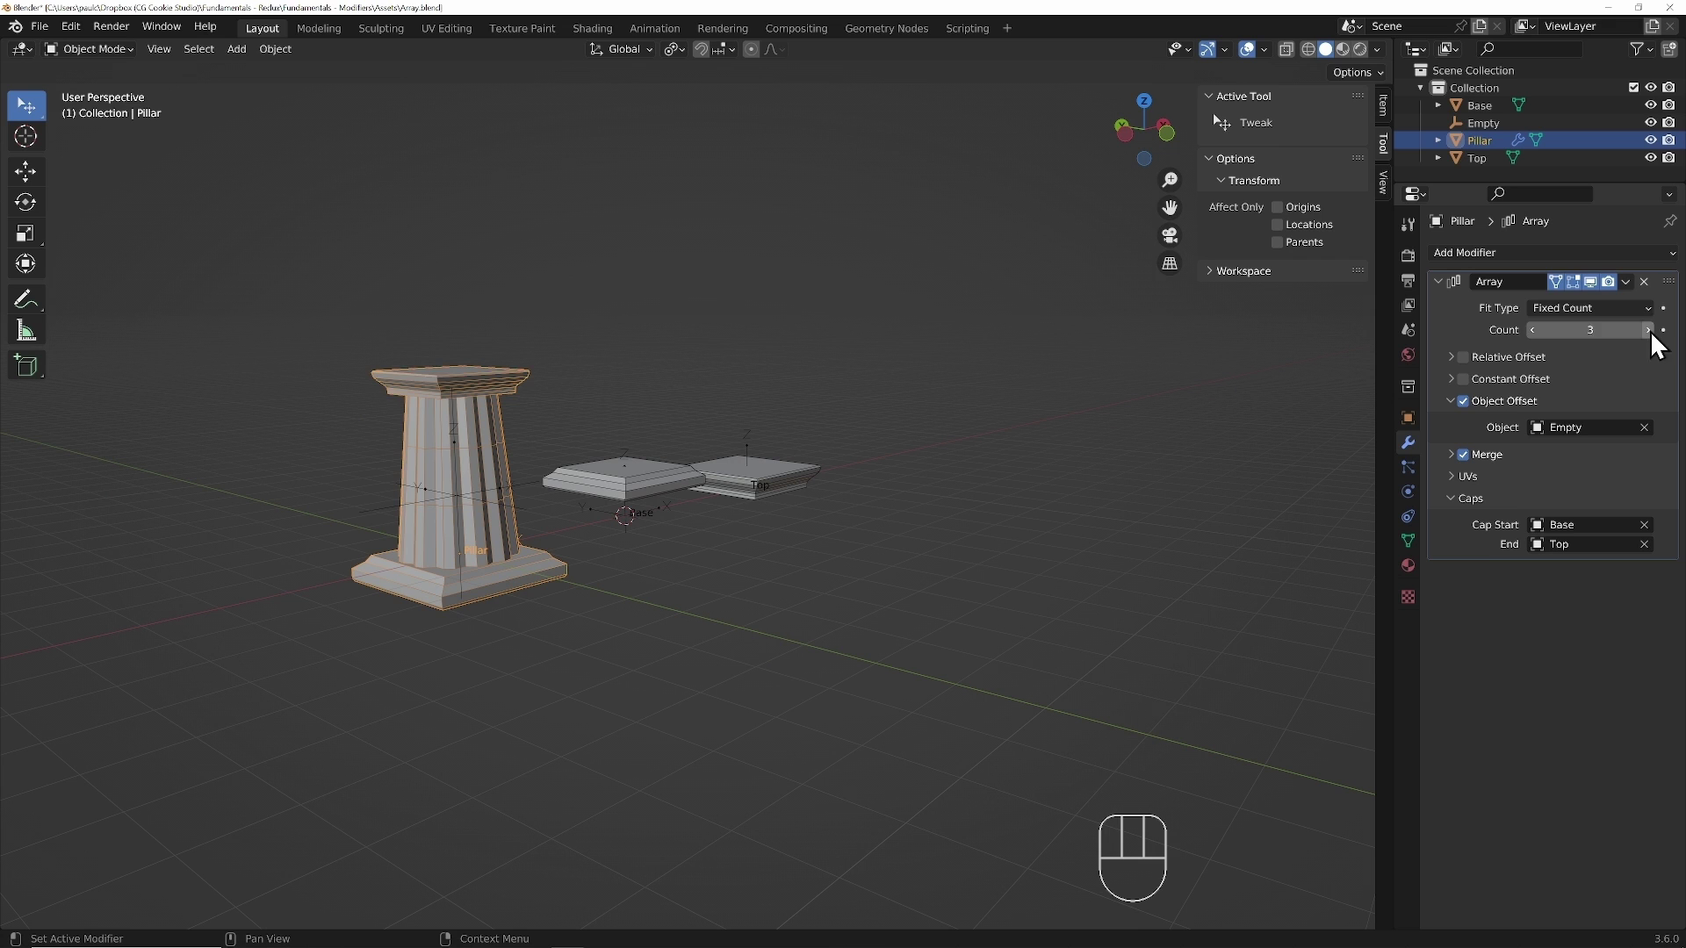
pyautogui.click(1650, 333)
pyautogui.click(1650, 333)
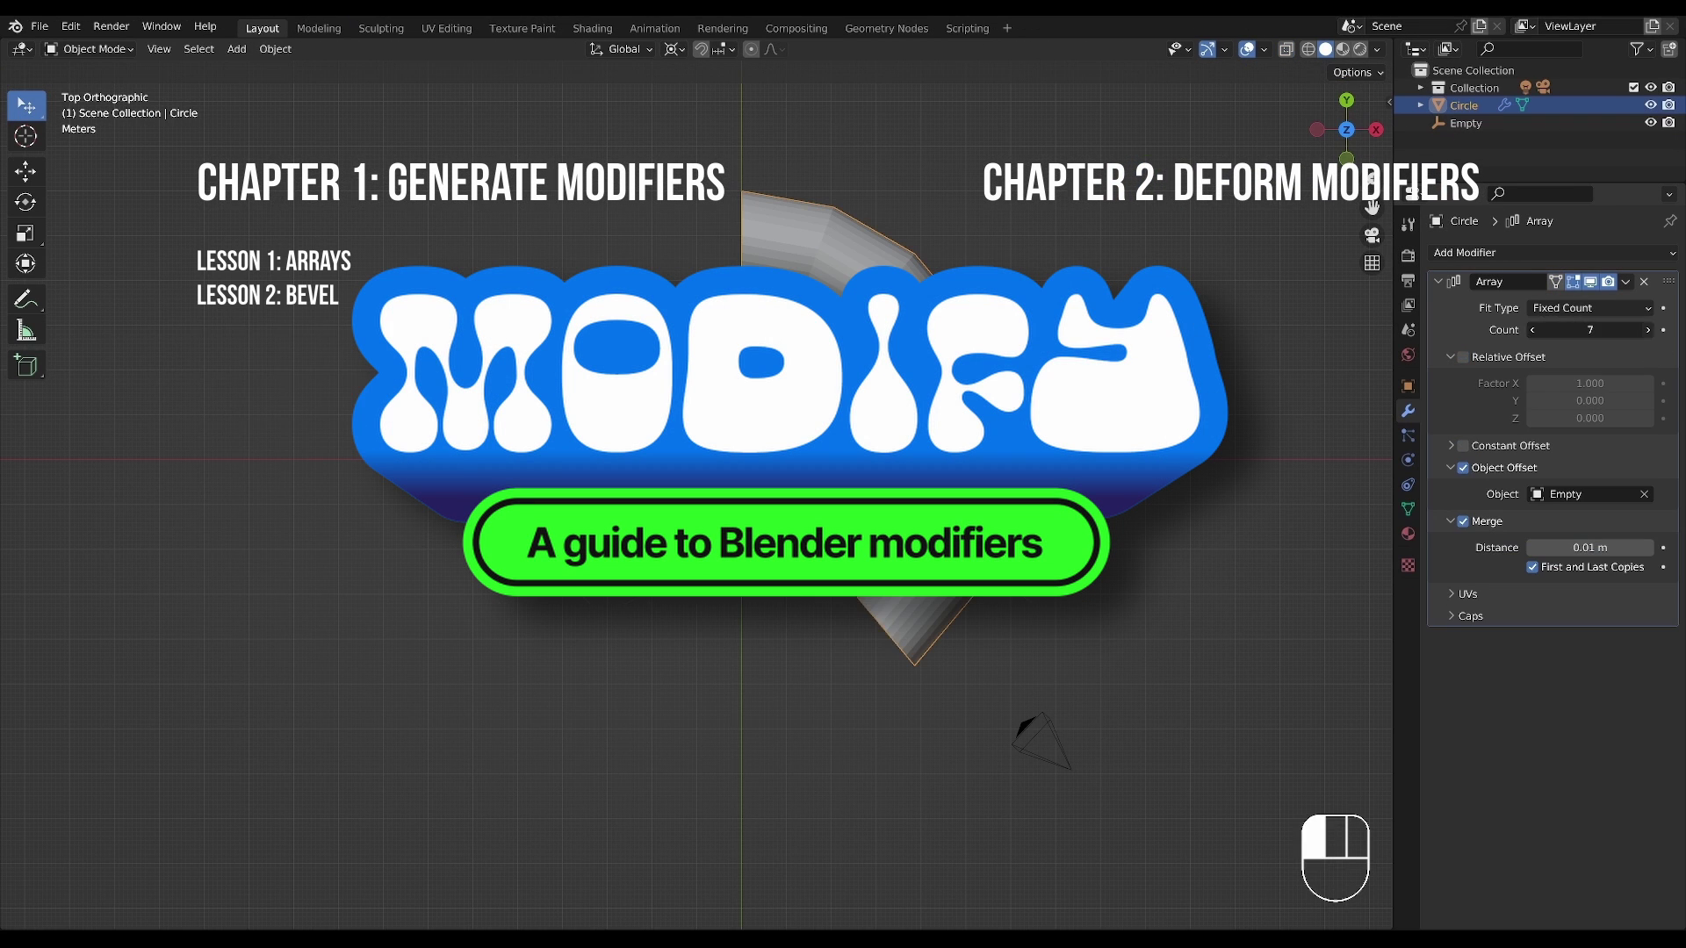
pyautogui.click(1648, 331)
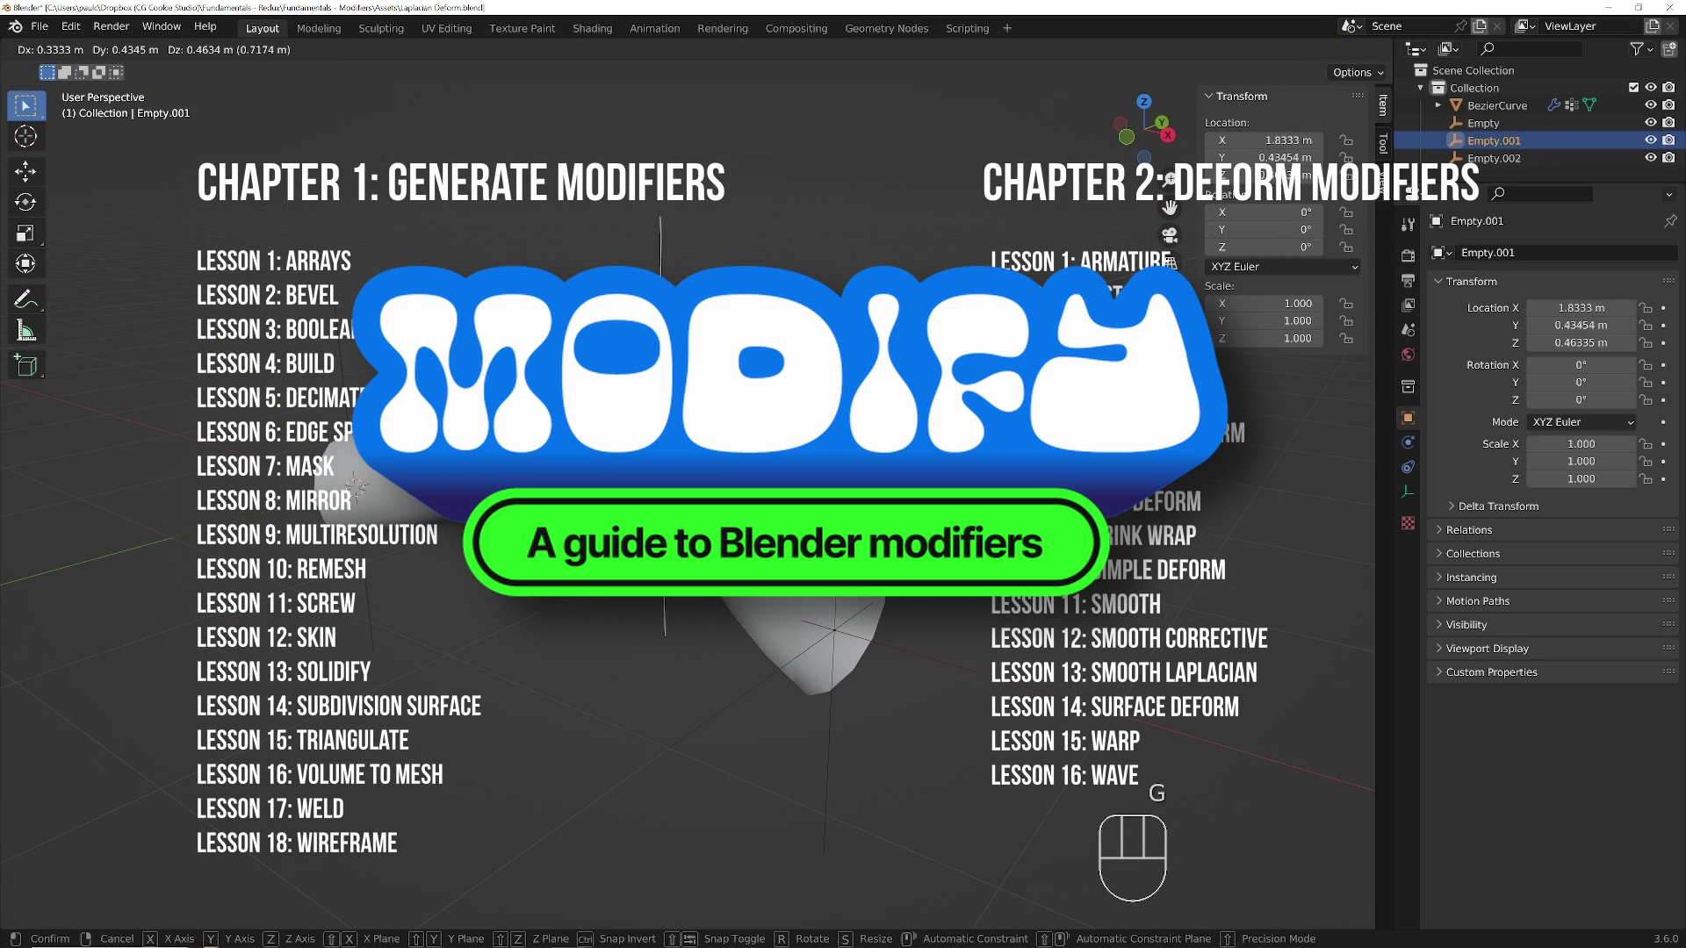
pyautogui.press('g')
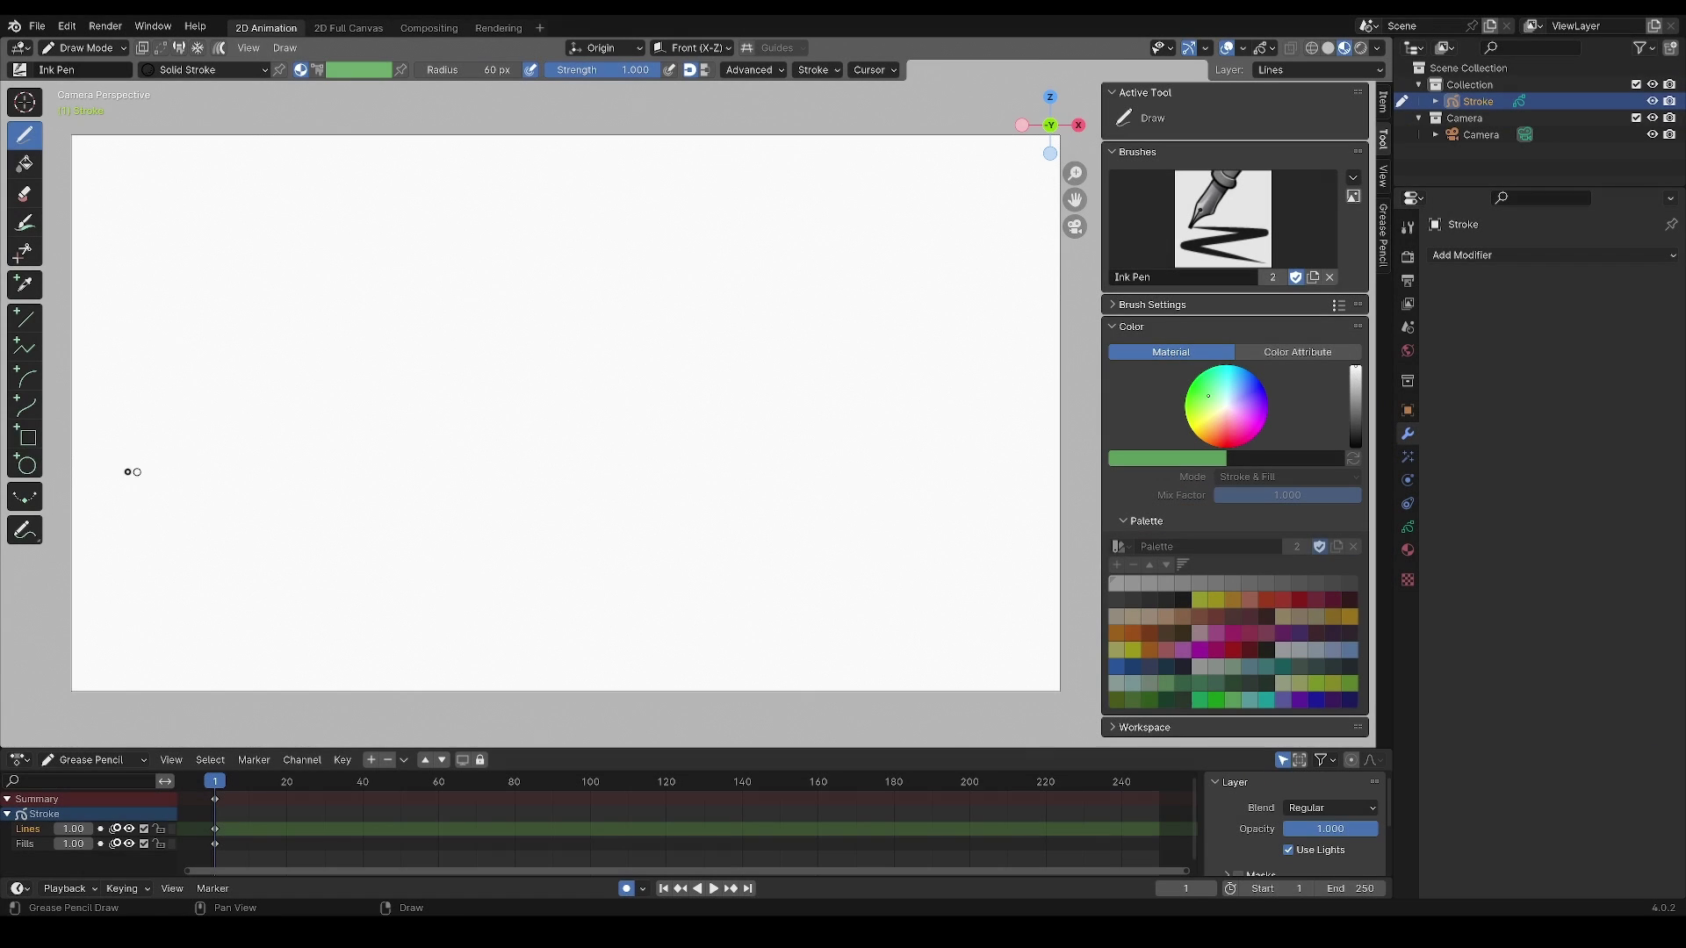
# Draw a wide black box stroke and subdivide its outline with 3 cuts per segment.
pyautogui.click(26, 437)
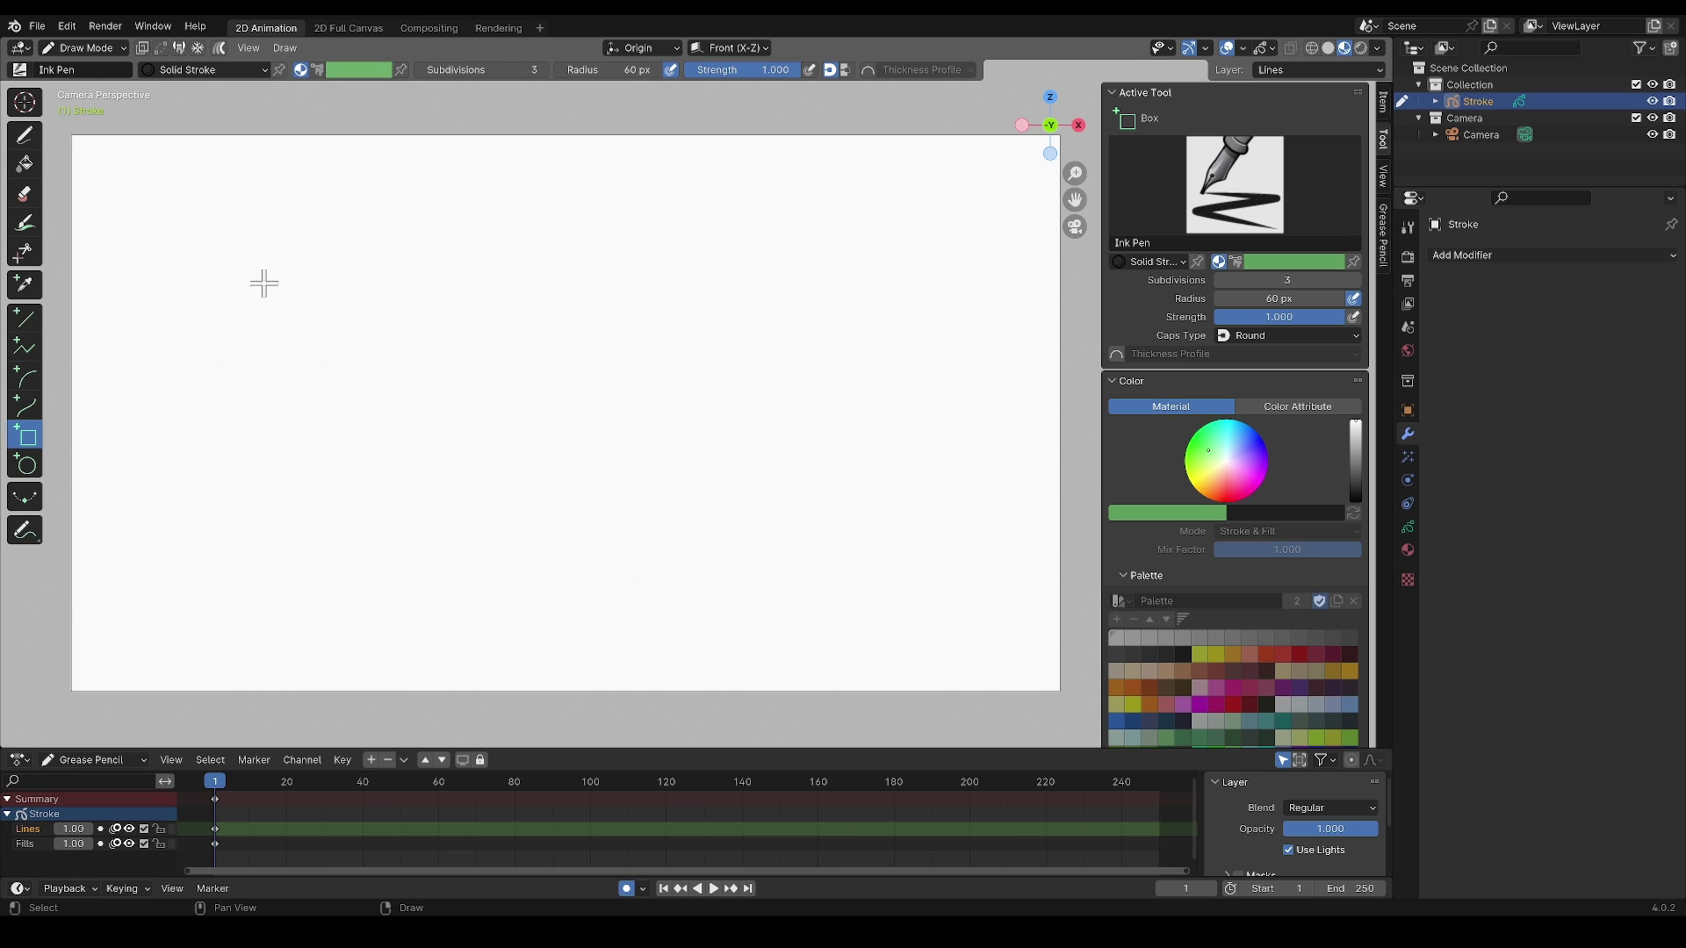
pyautogui.moveTo(263, 282); pyautogui.dragTo(820, 561)
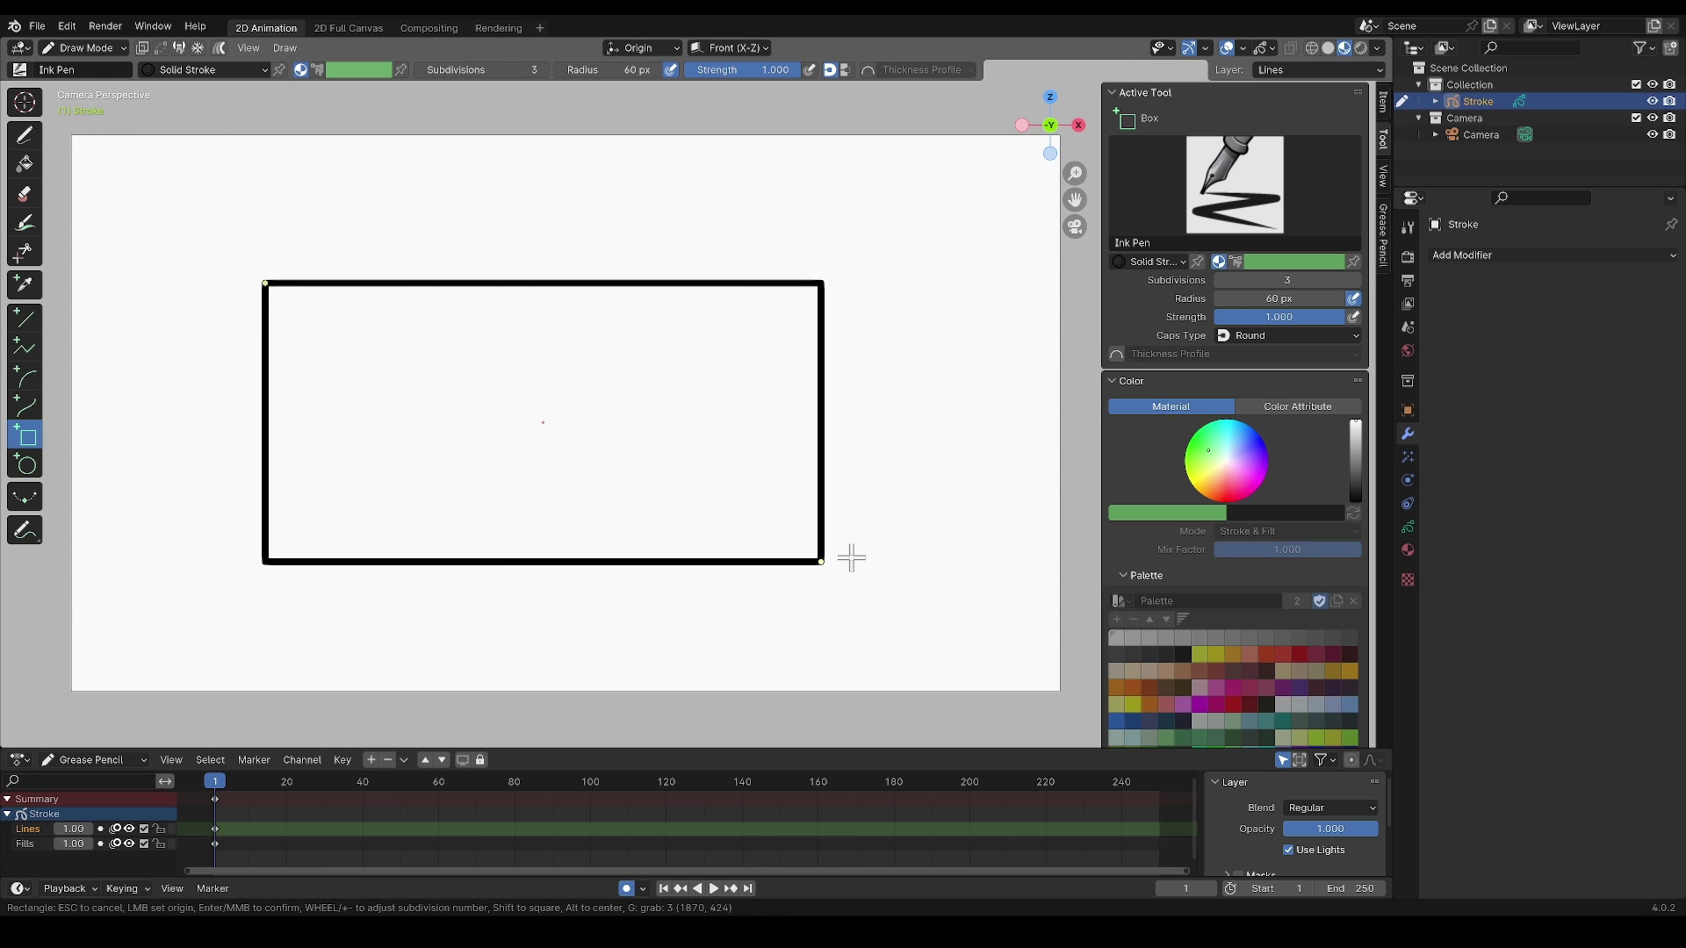
pyautogui.press('Tab')
pyautogui.rightClick(862, 540)
pyautogui.click(777, 516)
pyautogui.click(63, 735)
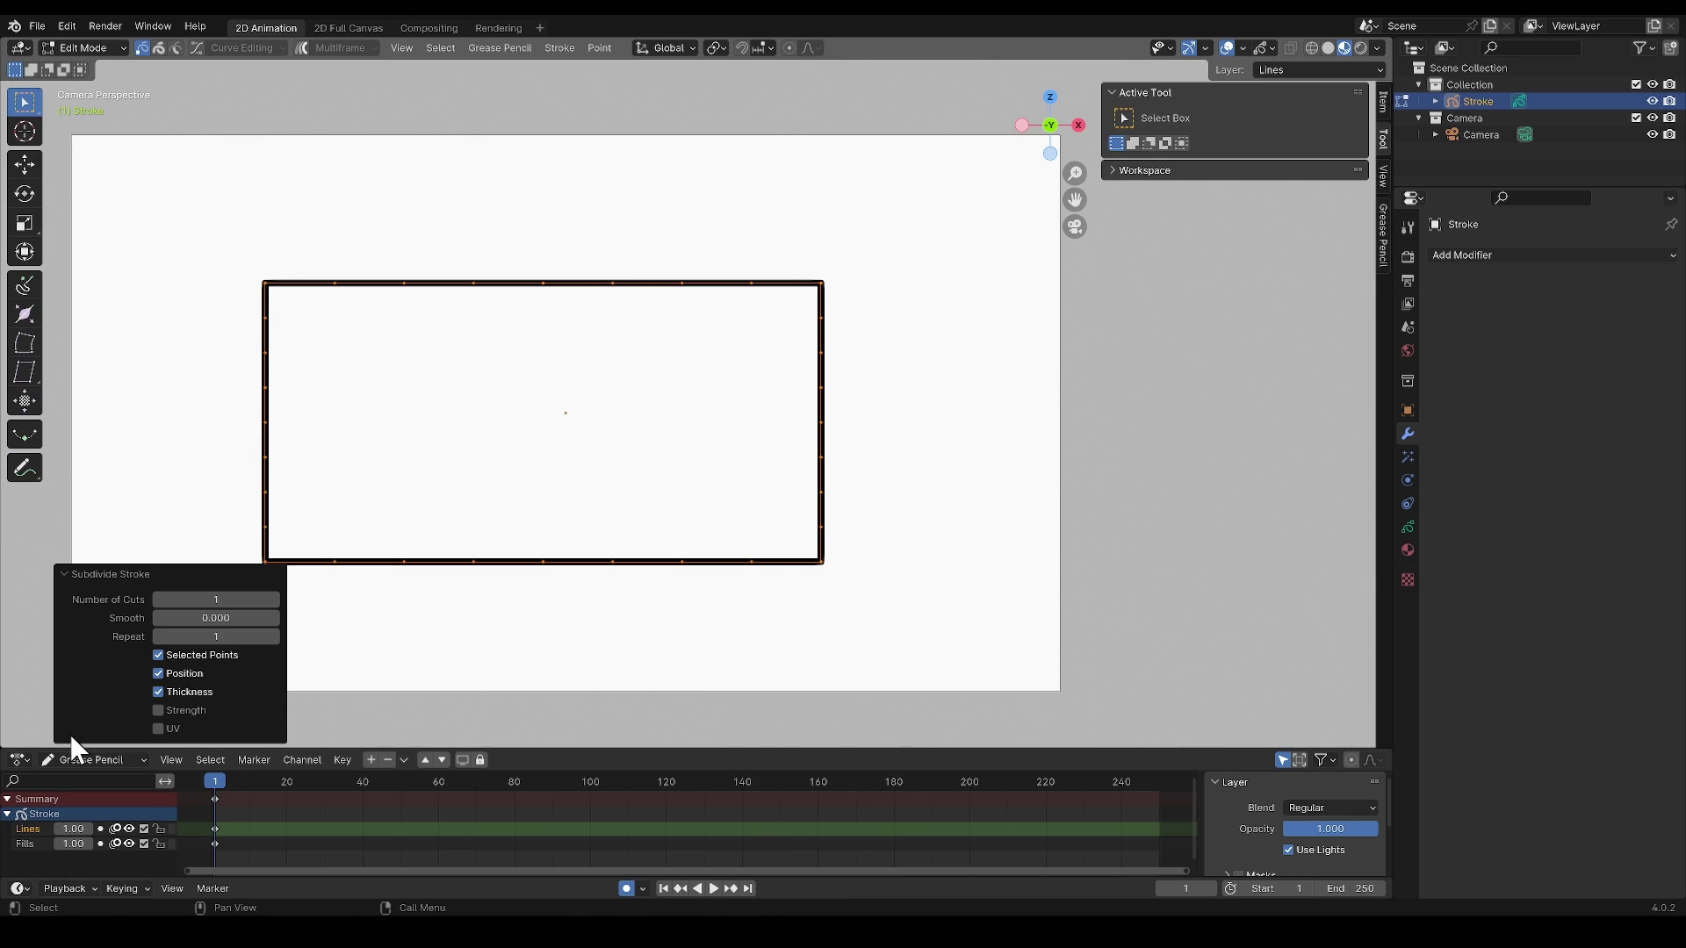
pyautogui.click(274, 599)
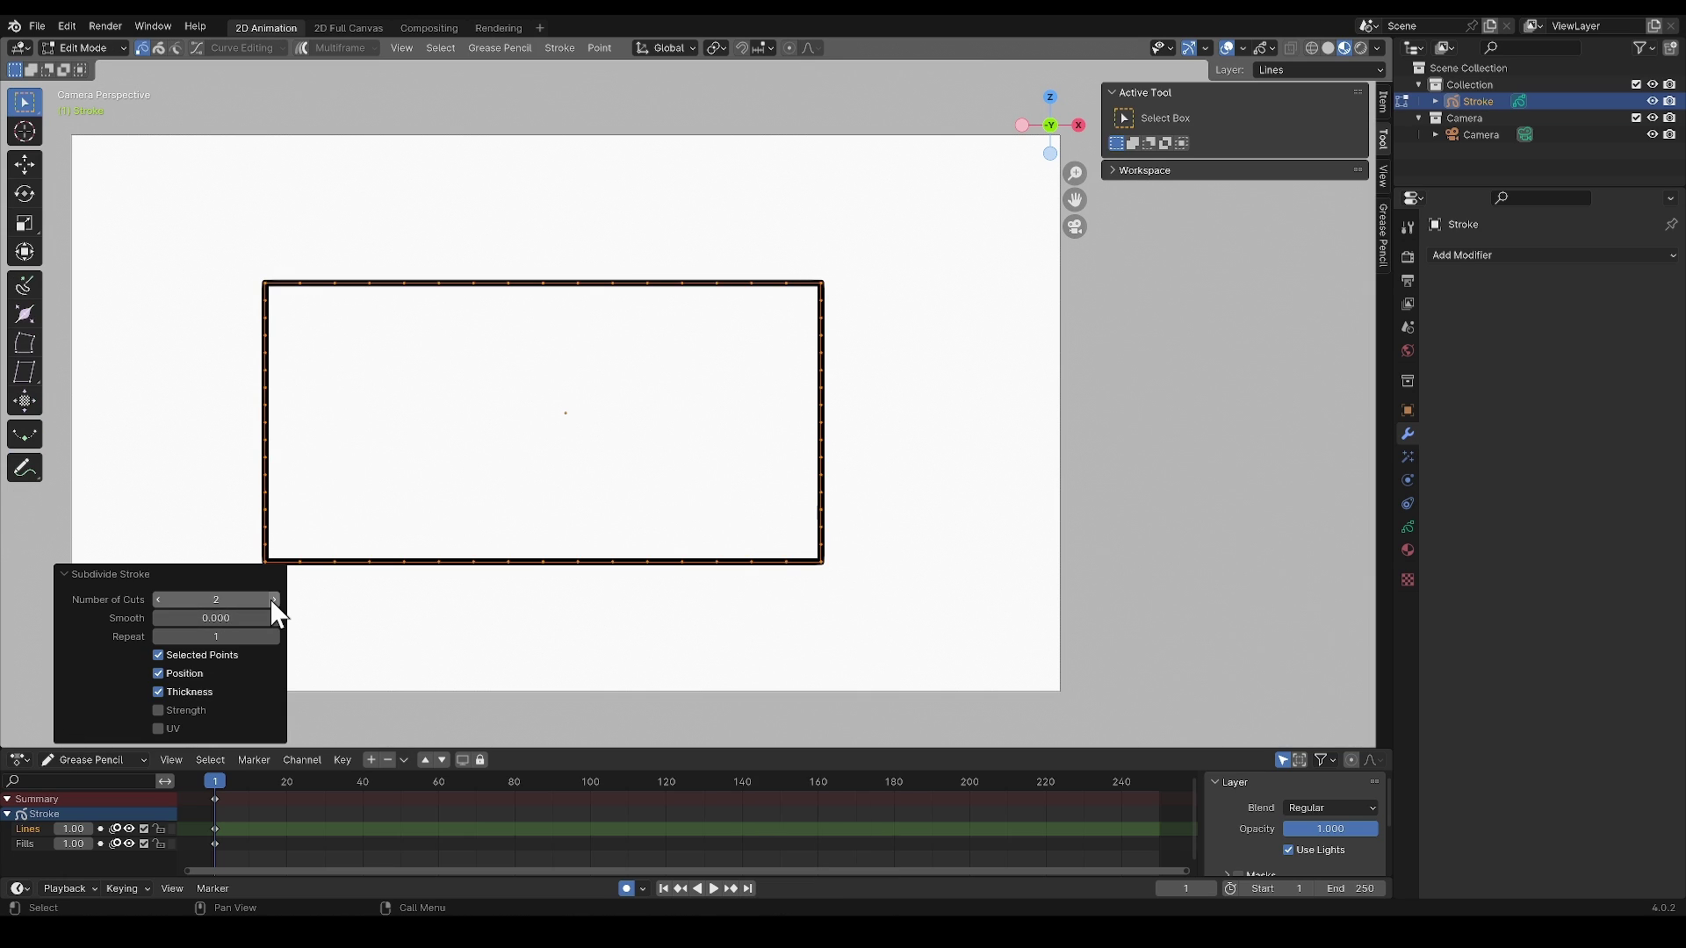
pyautogui.click(61, 574)
pyautogui.press('Tab')
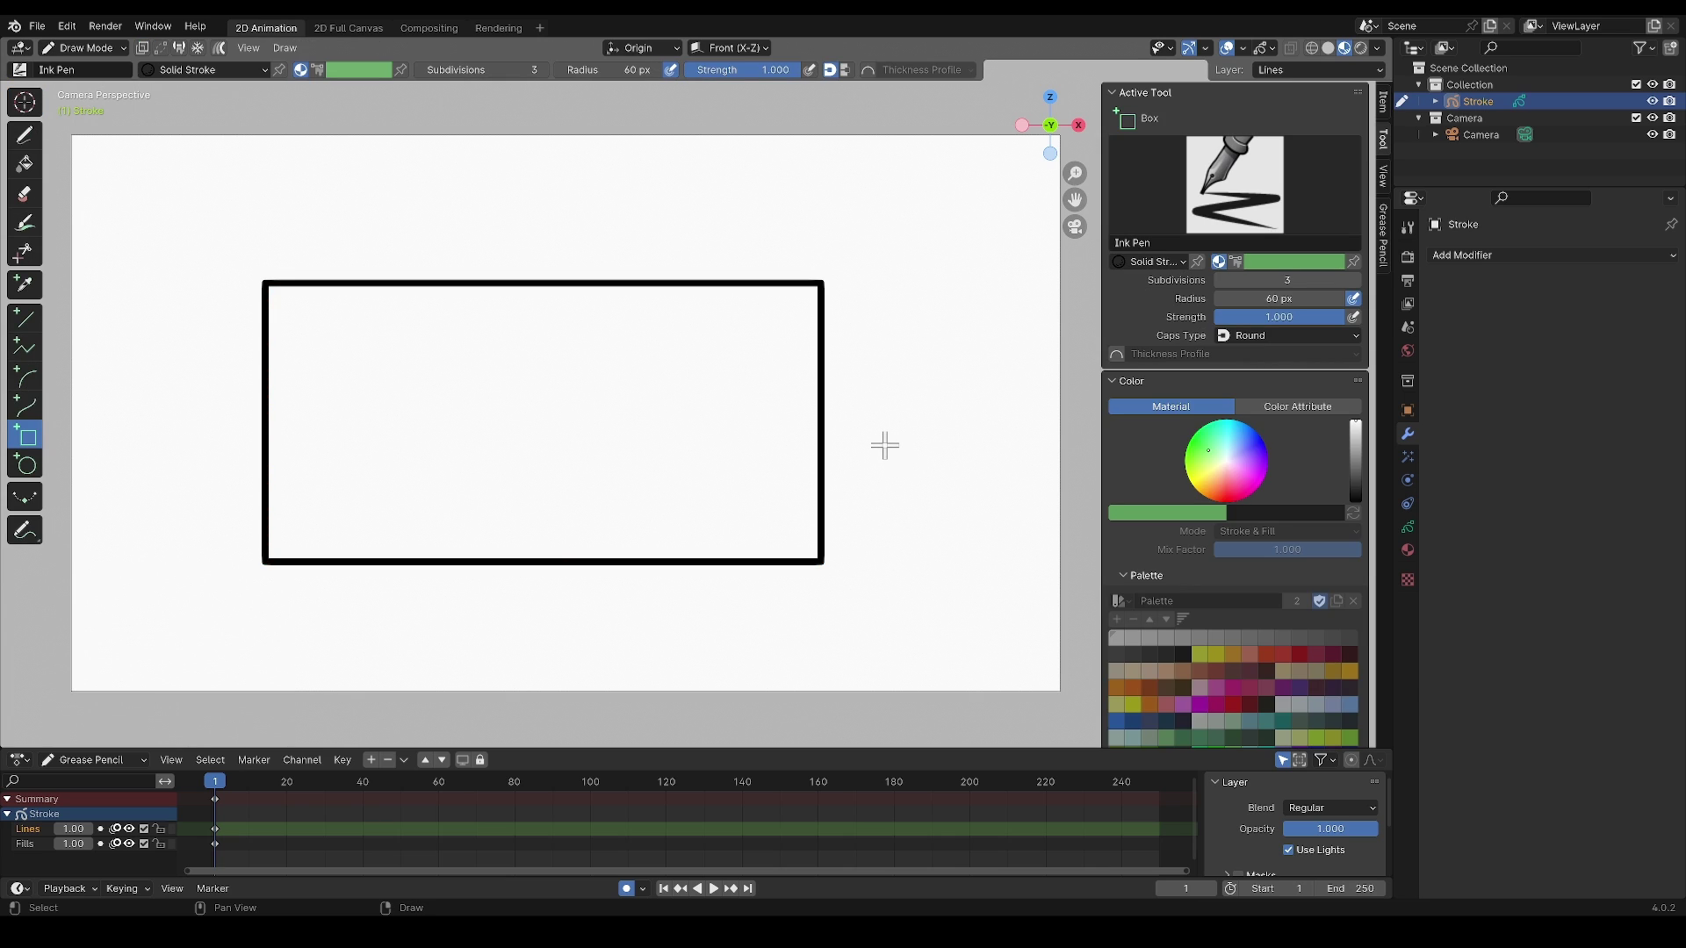
# Add a Dot Dash modifier to the rectangle with longer dashes, wider gaps and an offset.
pyautogui.click(1594, 255)
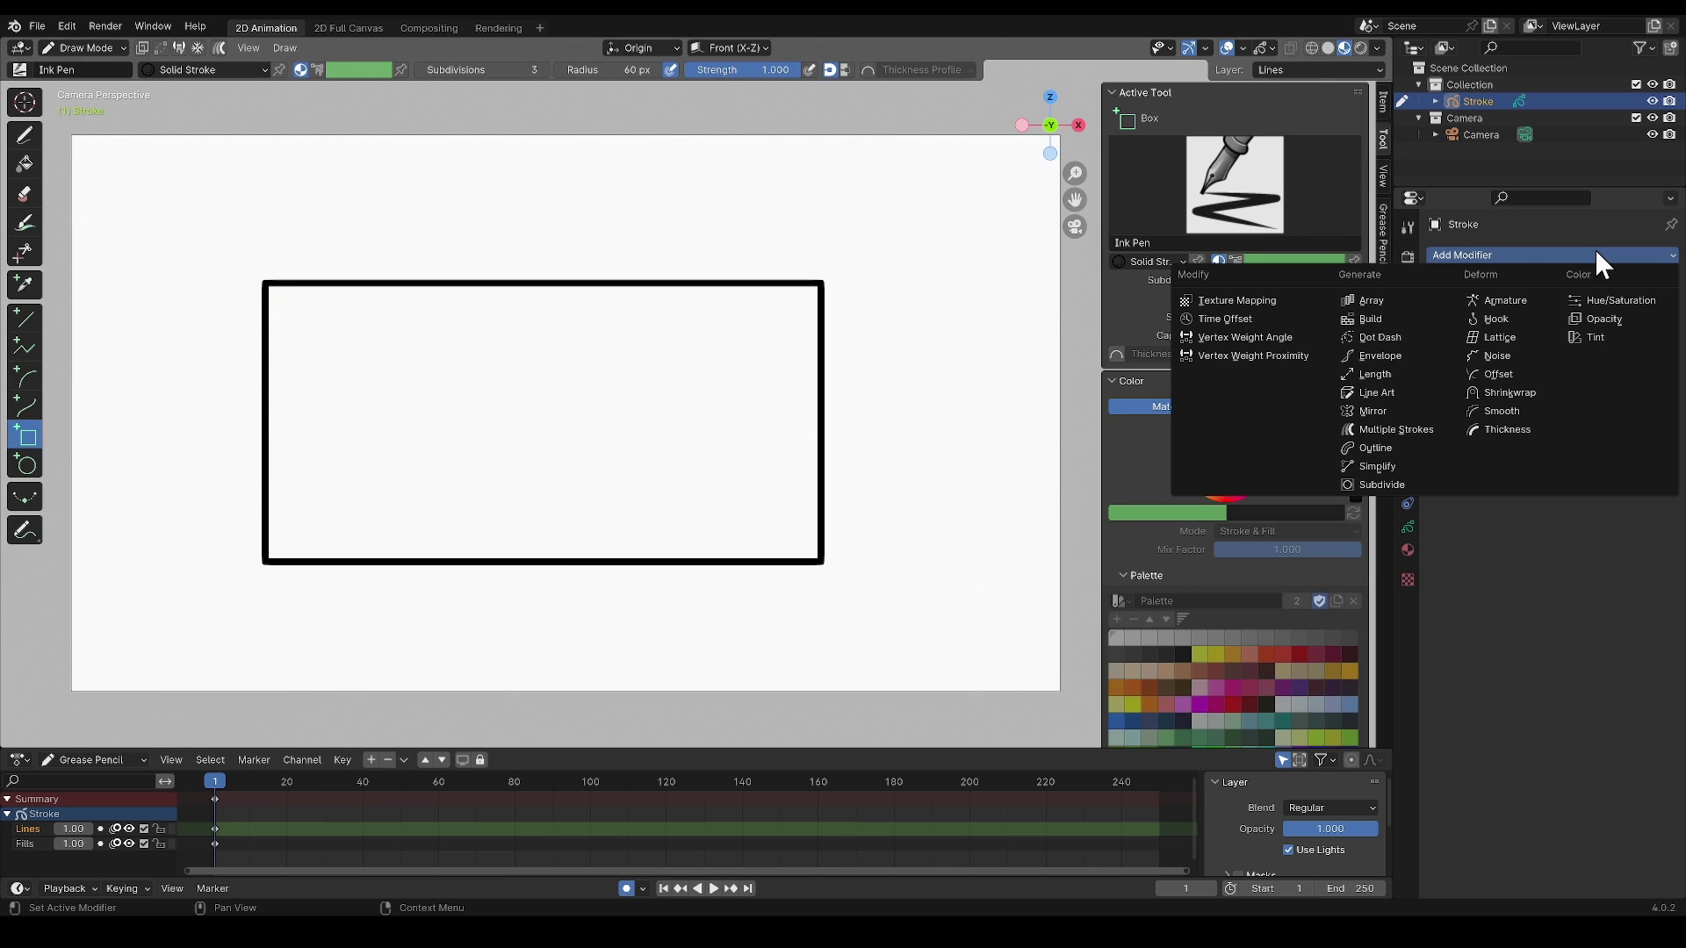
pyautogui.click(1403, 339)
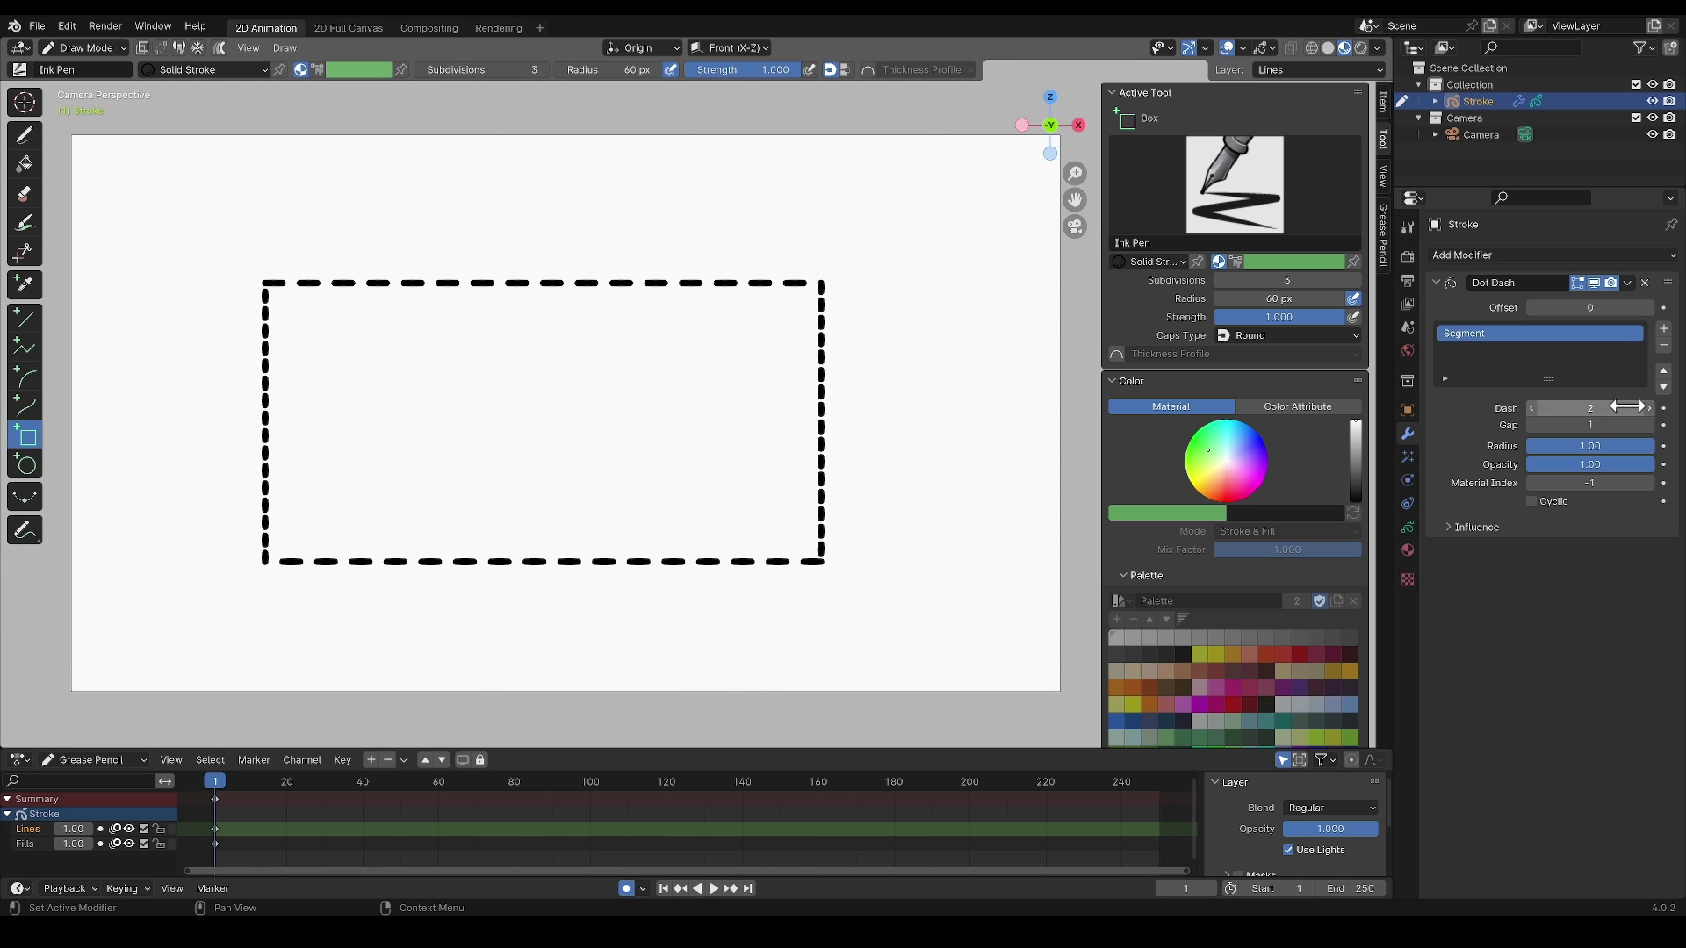
pyautogui.click(1648, 409)
pyautogui.click(1649, 425)
pyautogui.click(1649, 425)
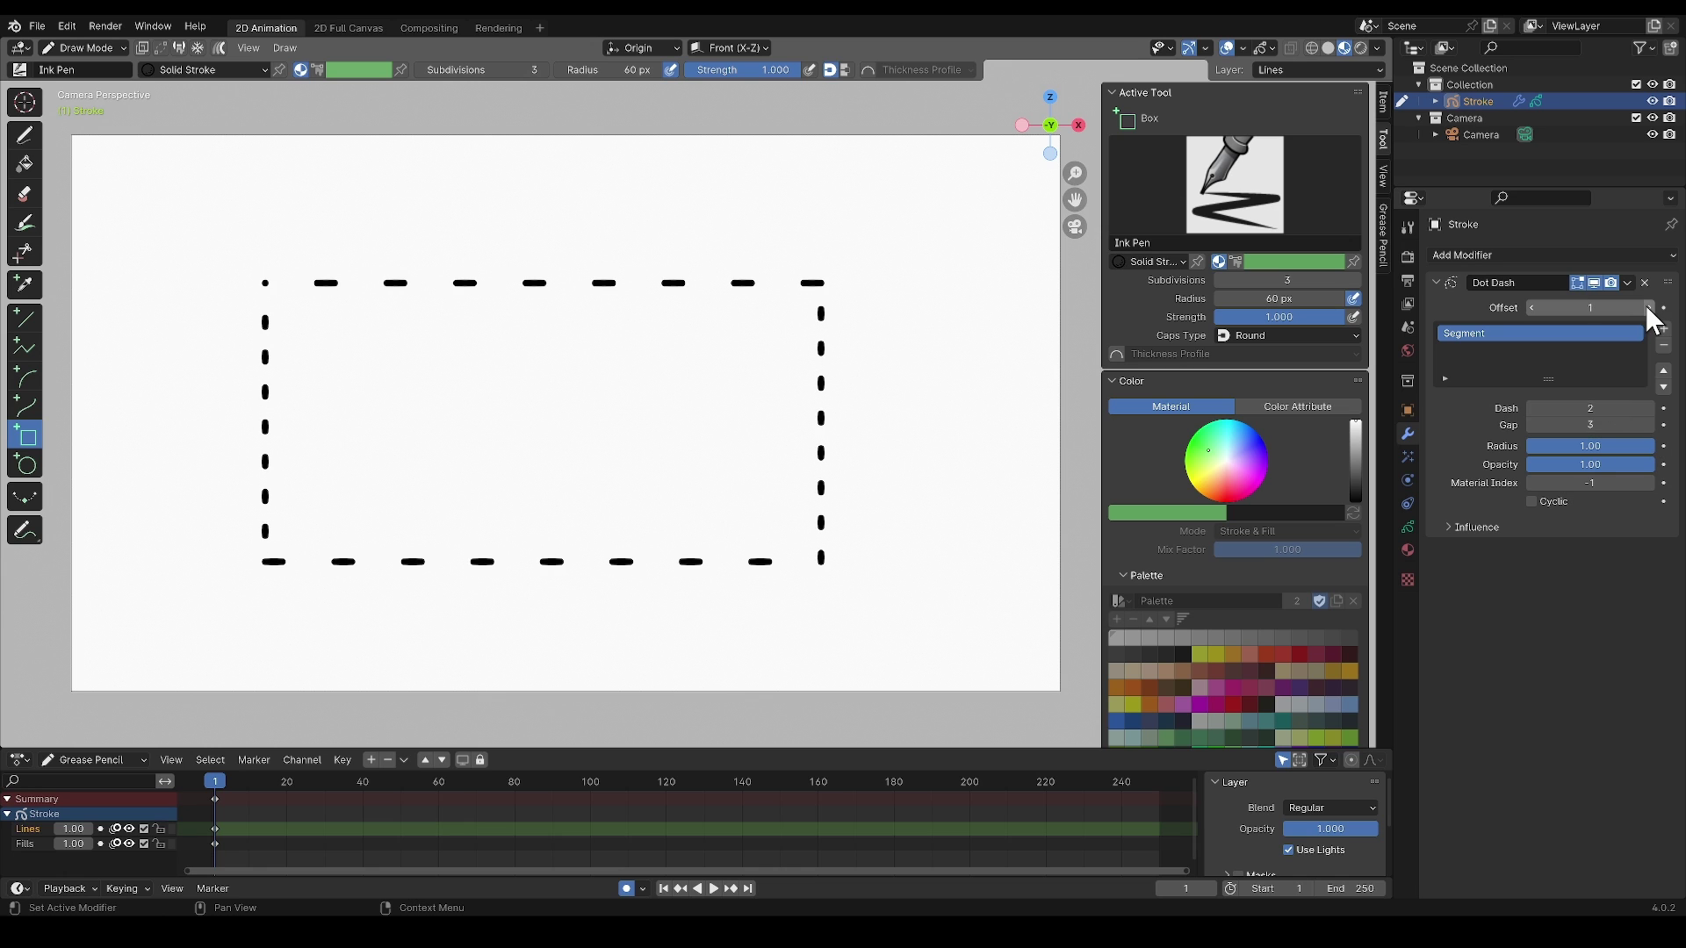
# Add a blue Tint modifier, raise its strength, then hide it in the viewport.
pyautogui.click(1660, 257)
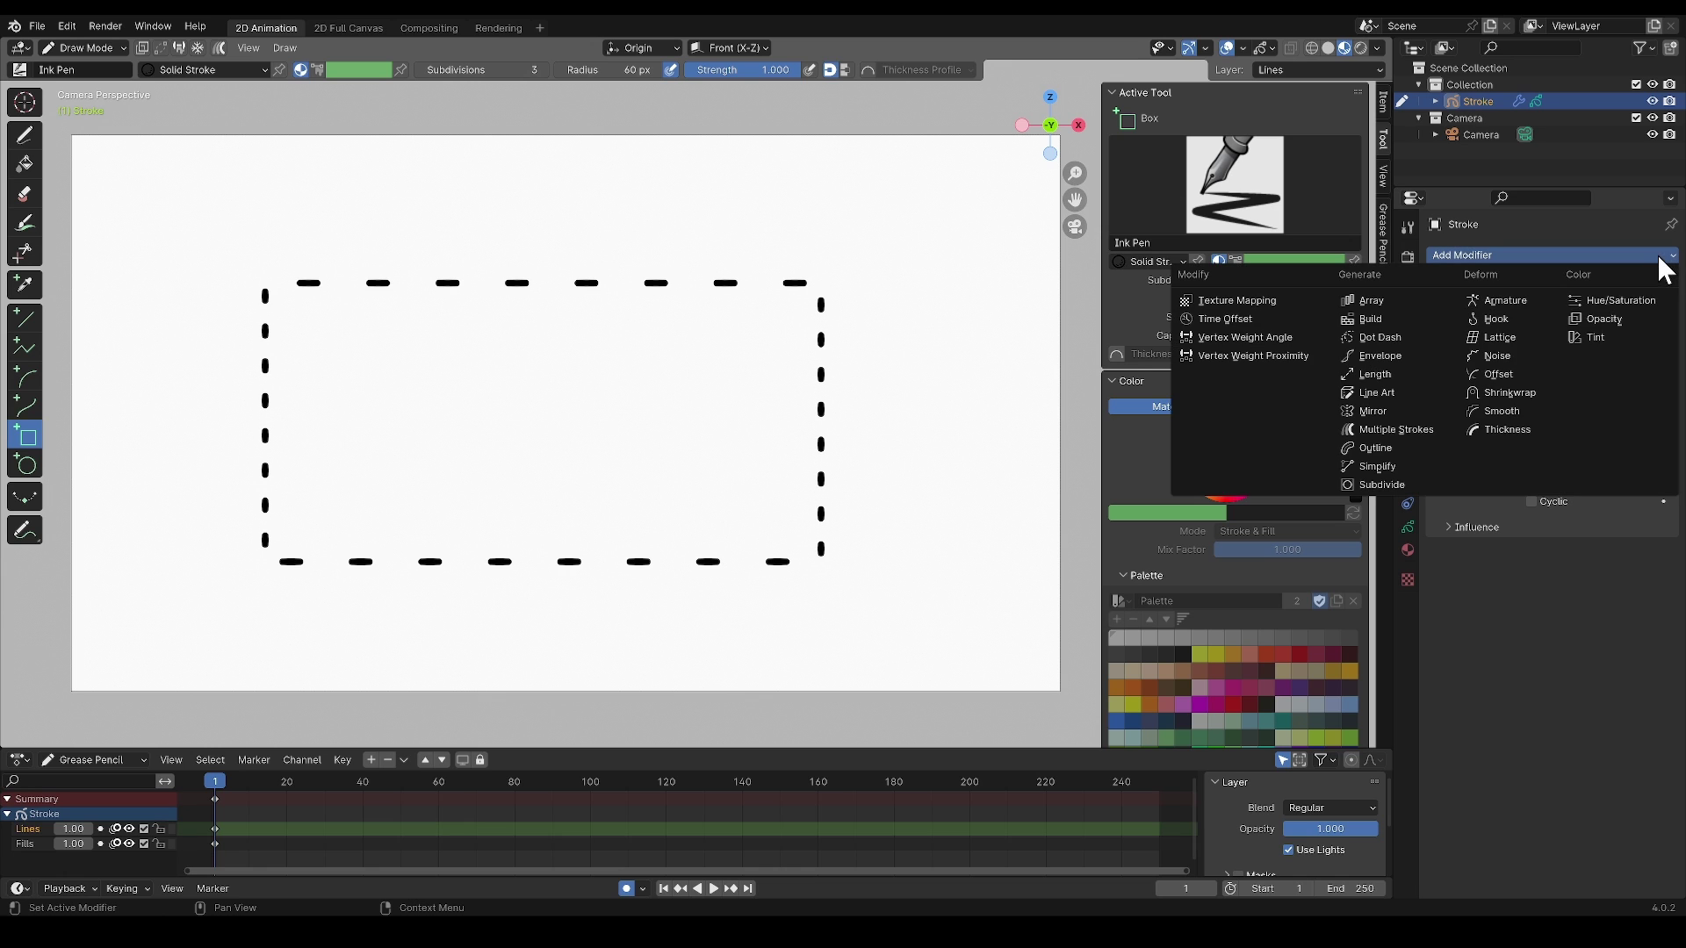
pyautogui.click(1618, 336)
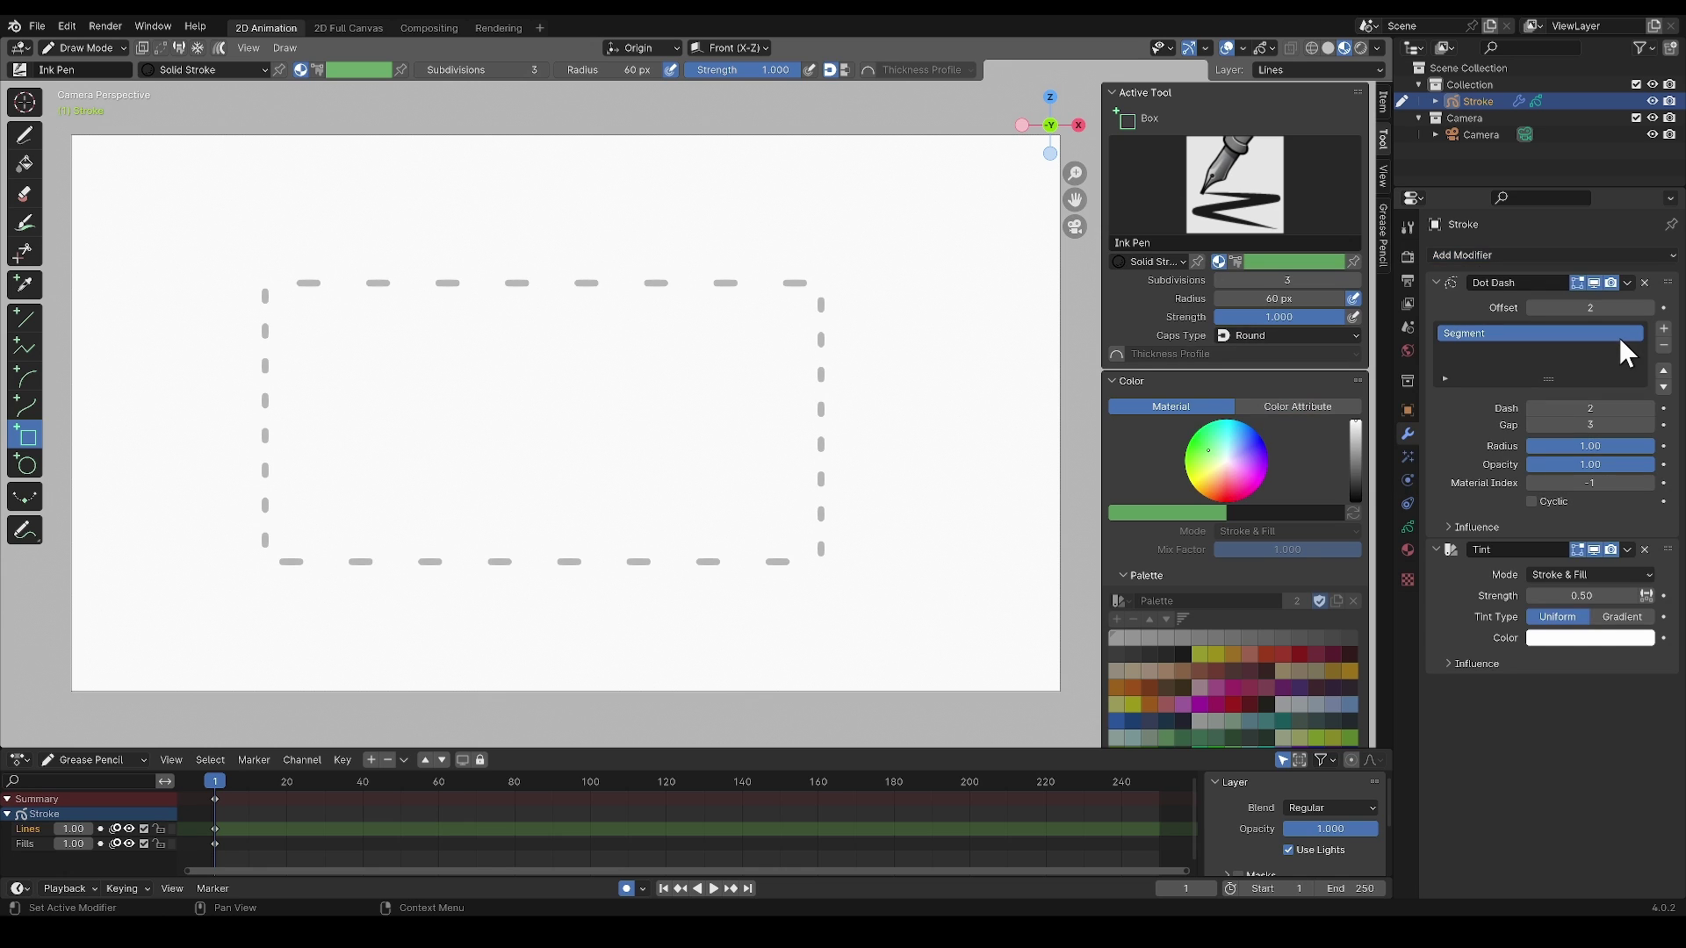
pyautogui.click(1596, 639)
pyautogui.click(1571, 435)
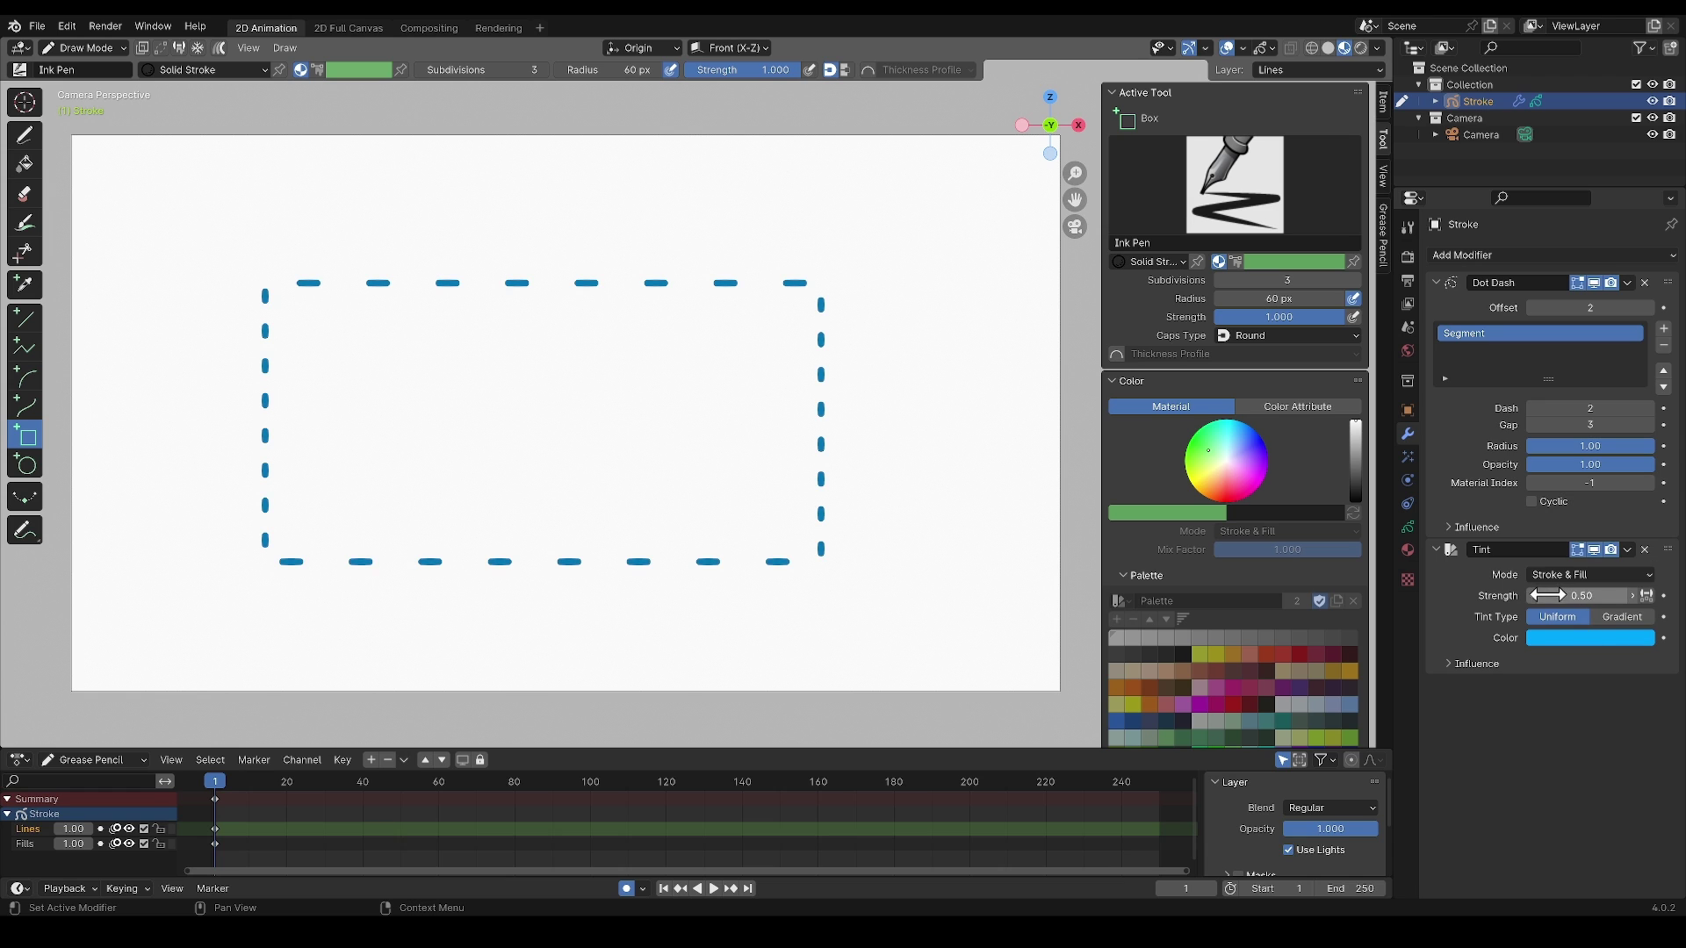
pyautogui.moveTo(1581, 595); pyautogui.dragTo(1633, 595)
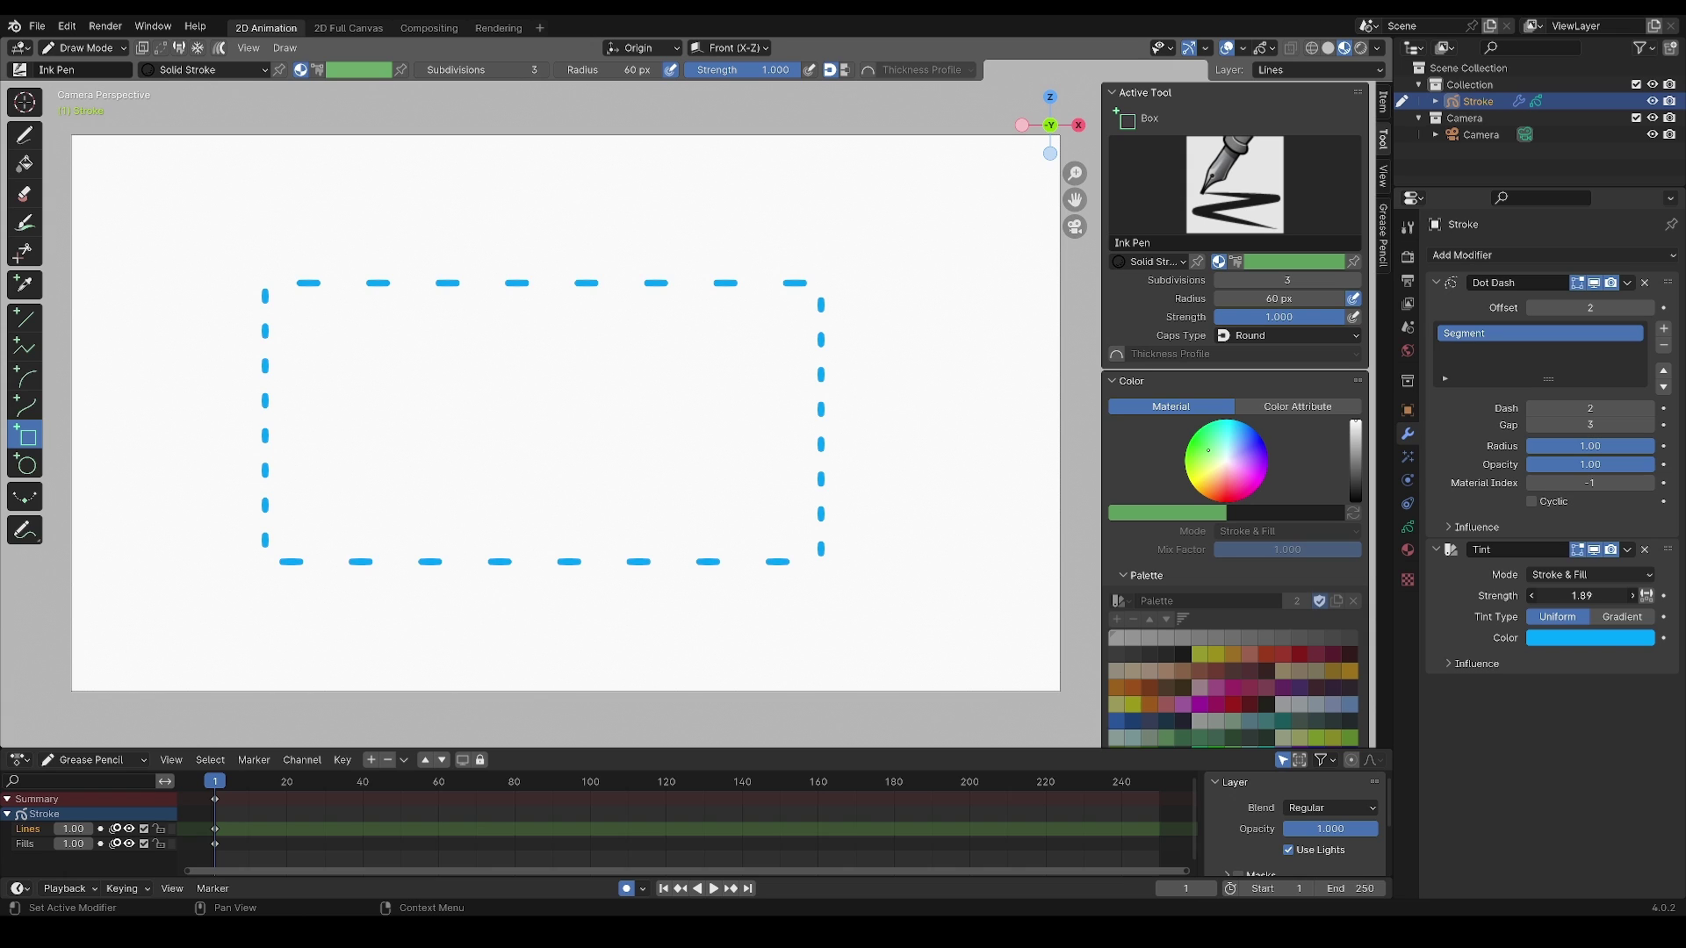
pyautogui.click(1593, 550)
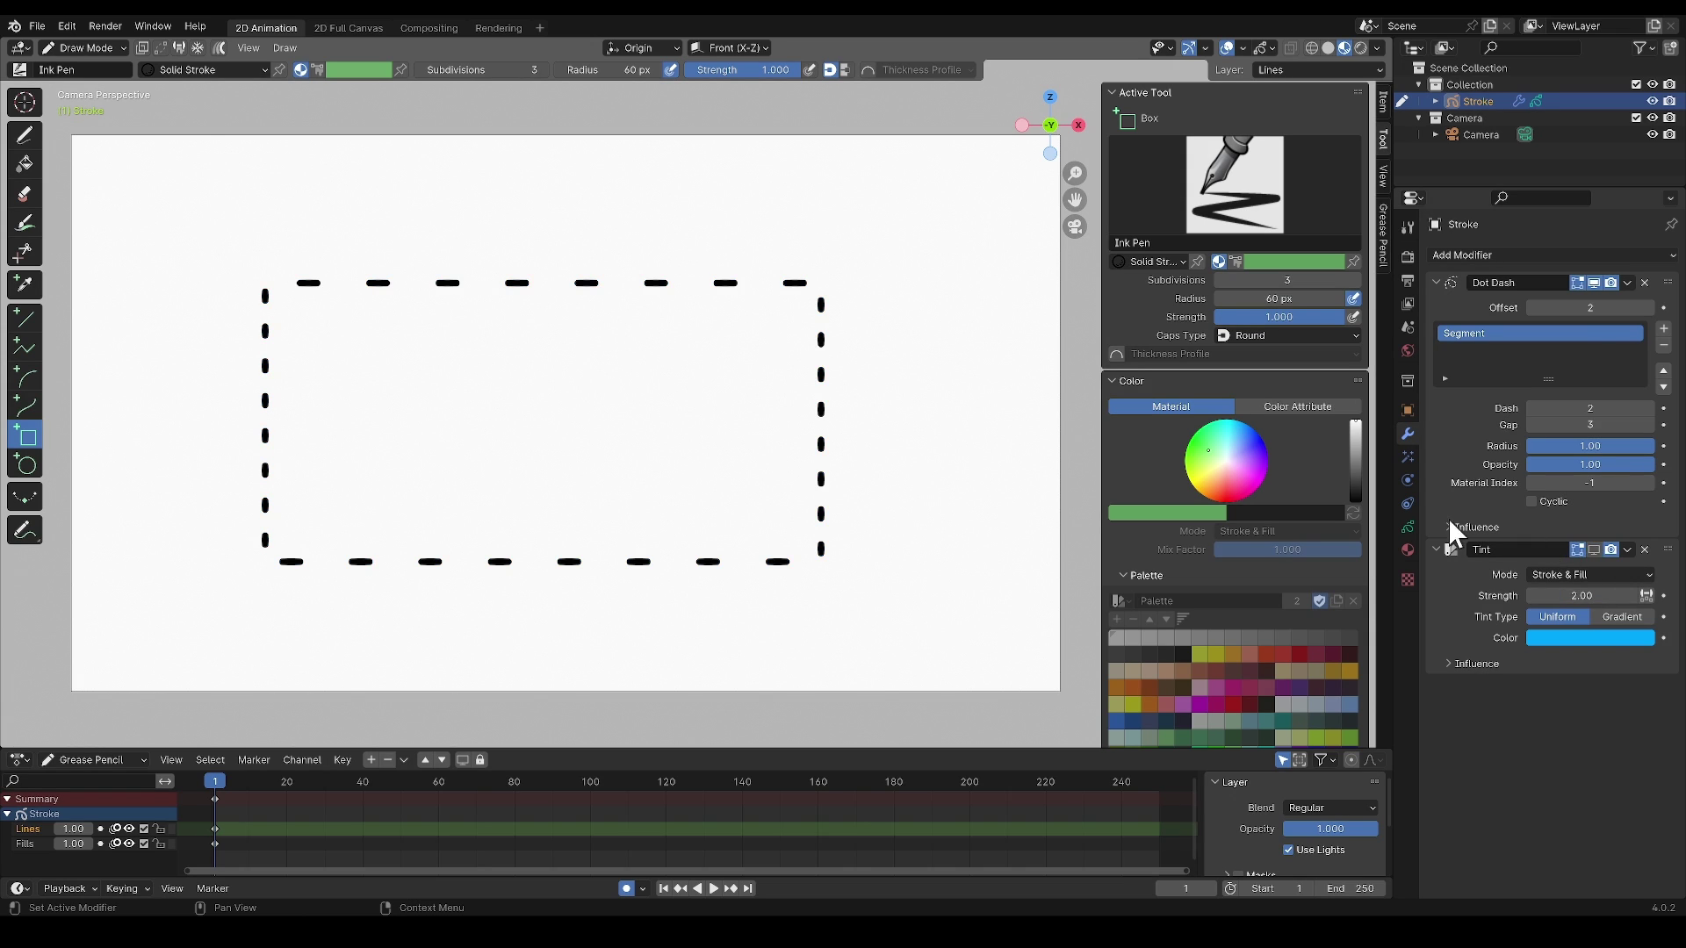
# Set the Lines layer's Adjustments tint colour to saturated blue with factor 1.
pyautogui.click(1408, 526)
pyautogui.click(1448, 572)
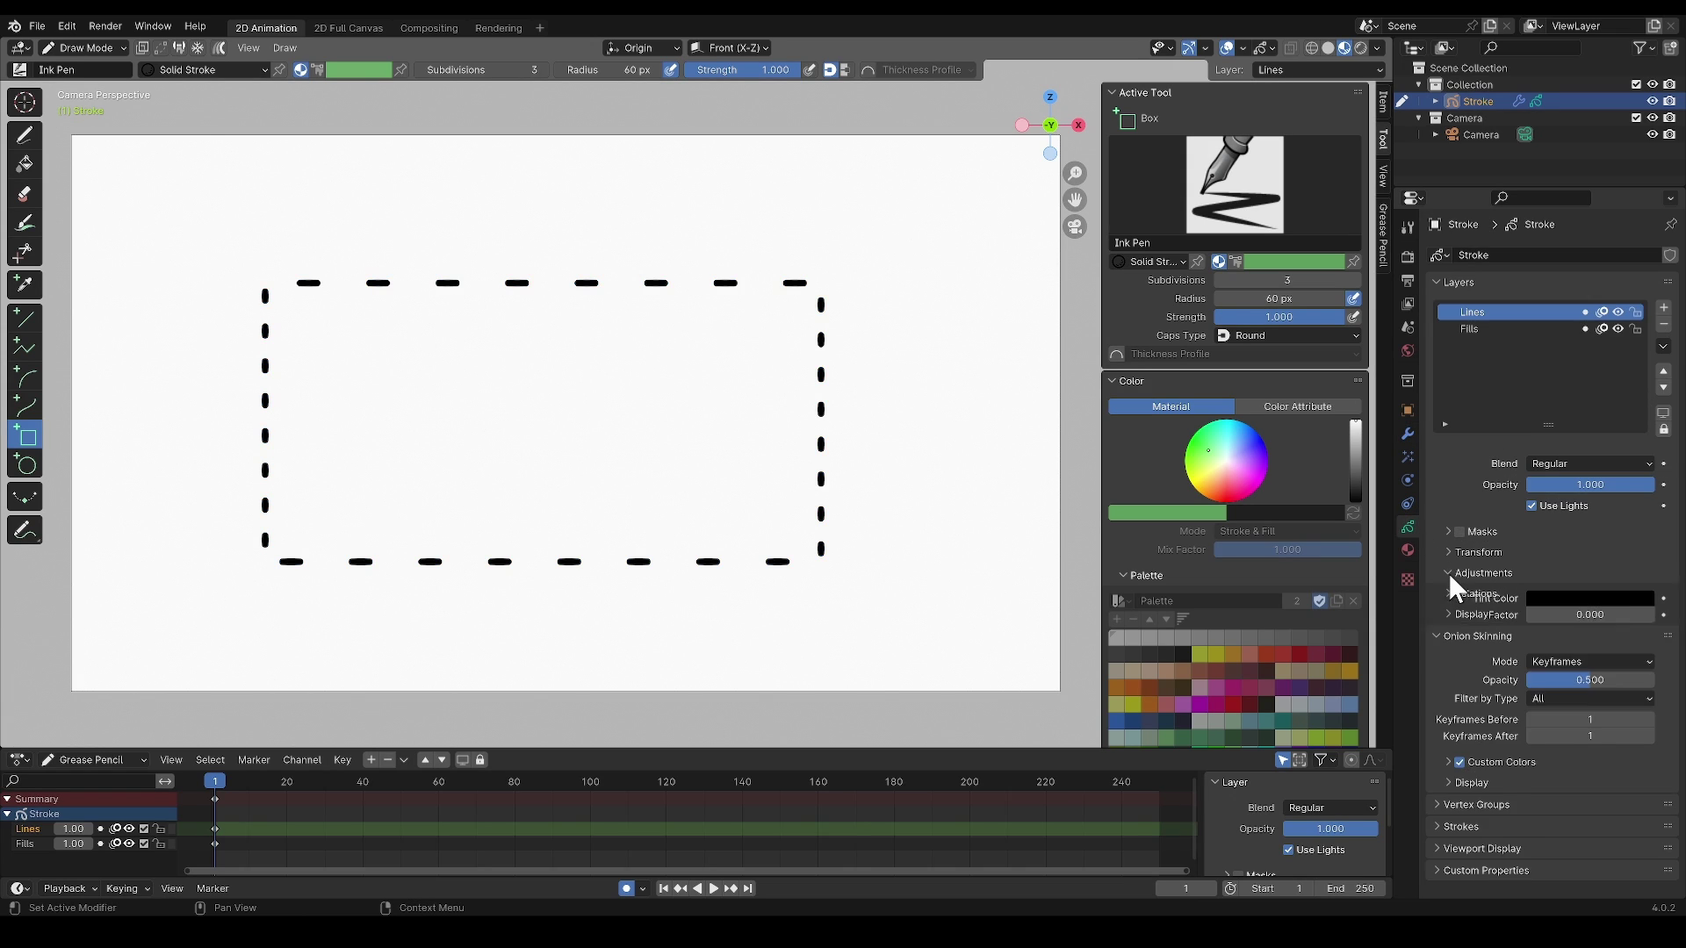
pyautogui.click(1566, 599)
pyautogui.click(1641, 351)
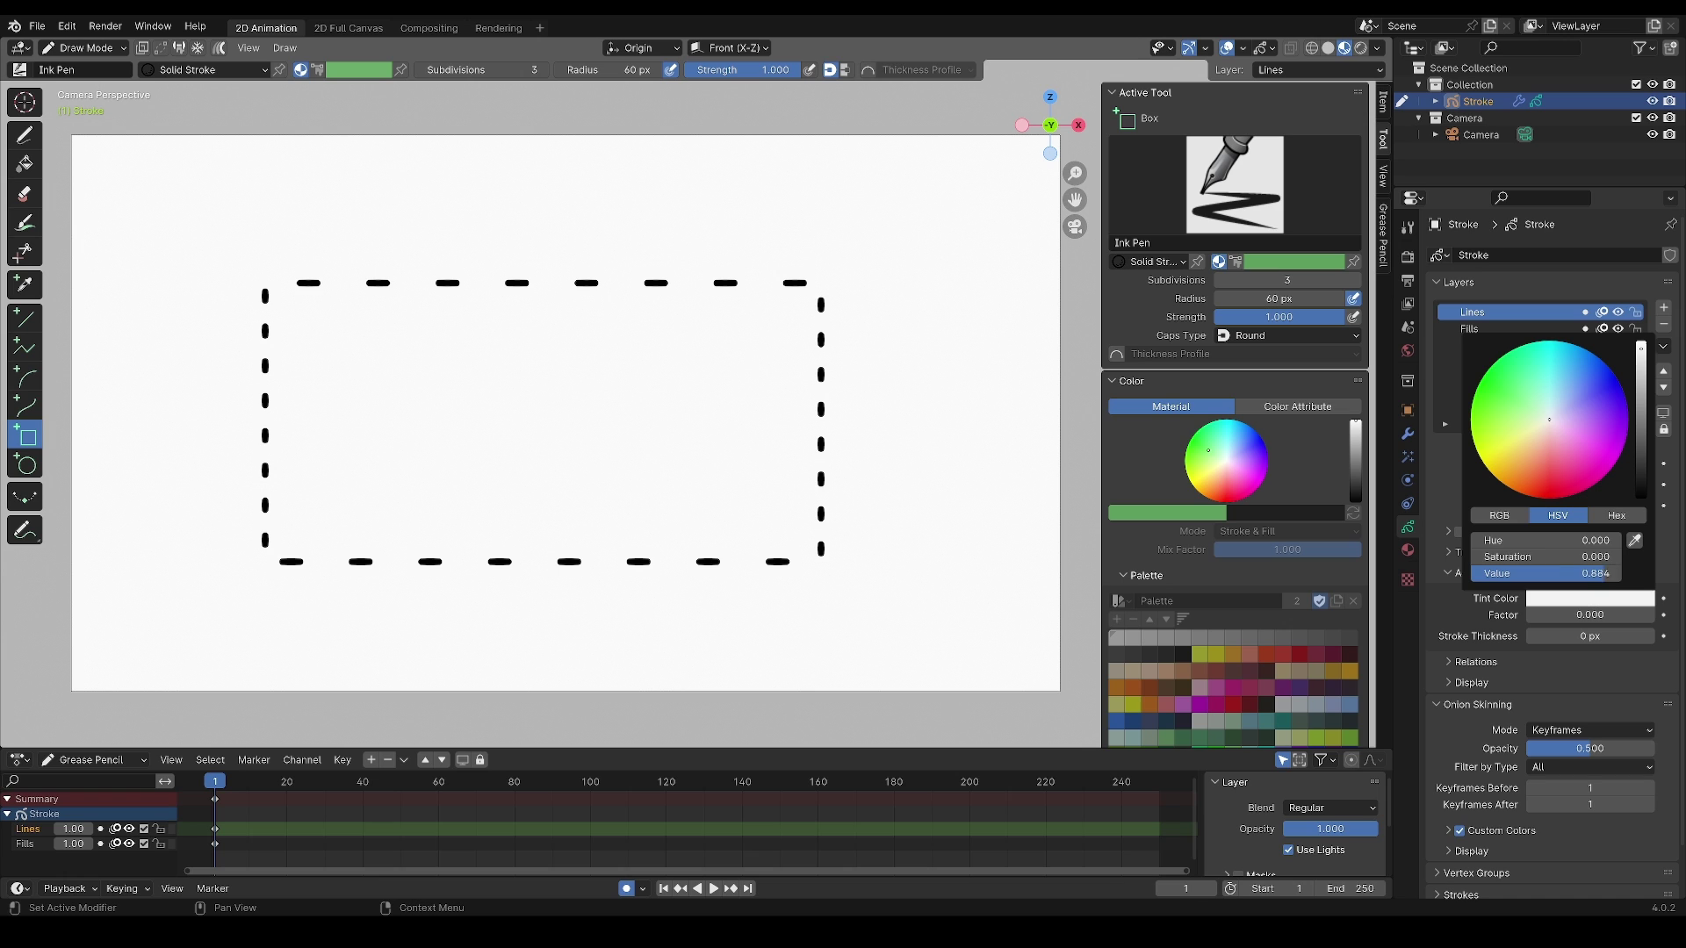
pyautogui.click(1641, 344)
pyautogui.moveTo(1561, 395); pyautogui.dragTo(1583, 348)
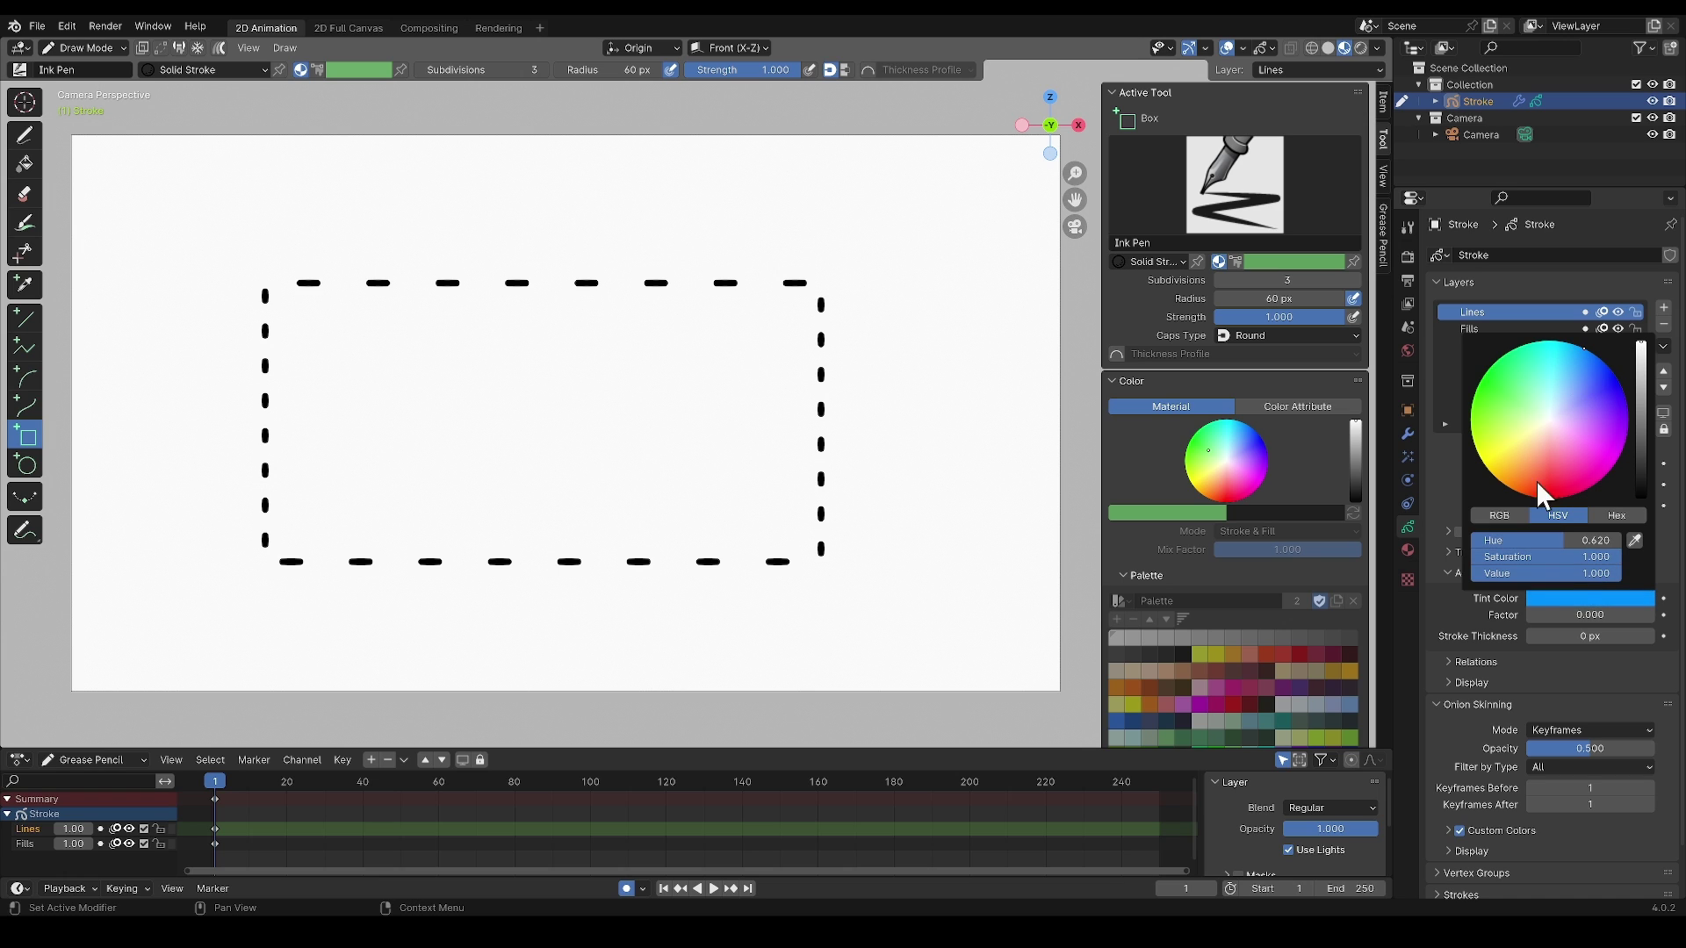
pyautogui.moveTo(1543, 617); pyautogui.dragTo(1656, 618)
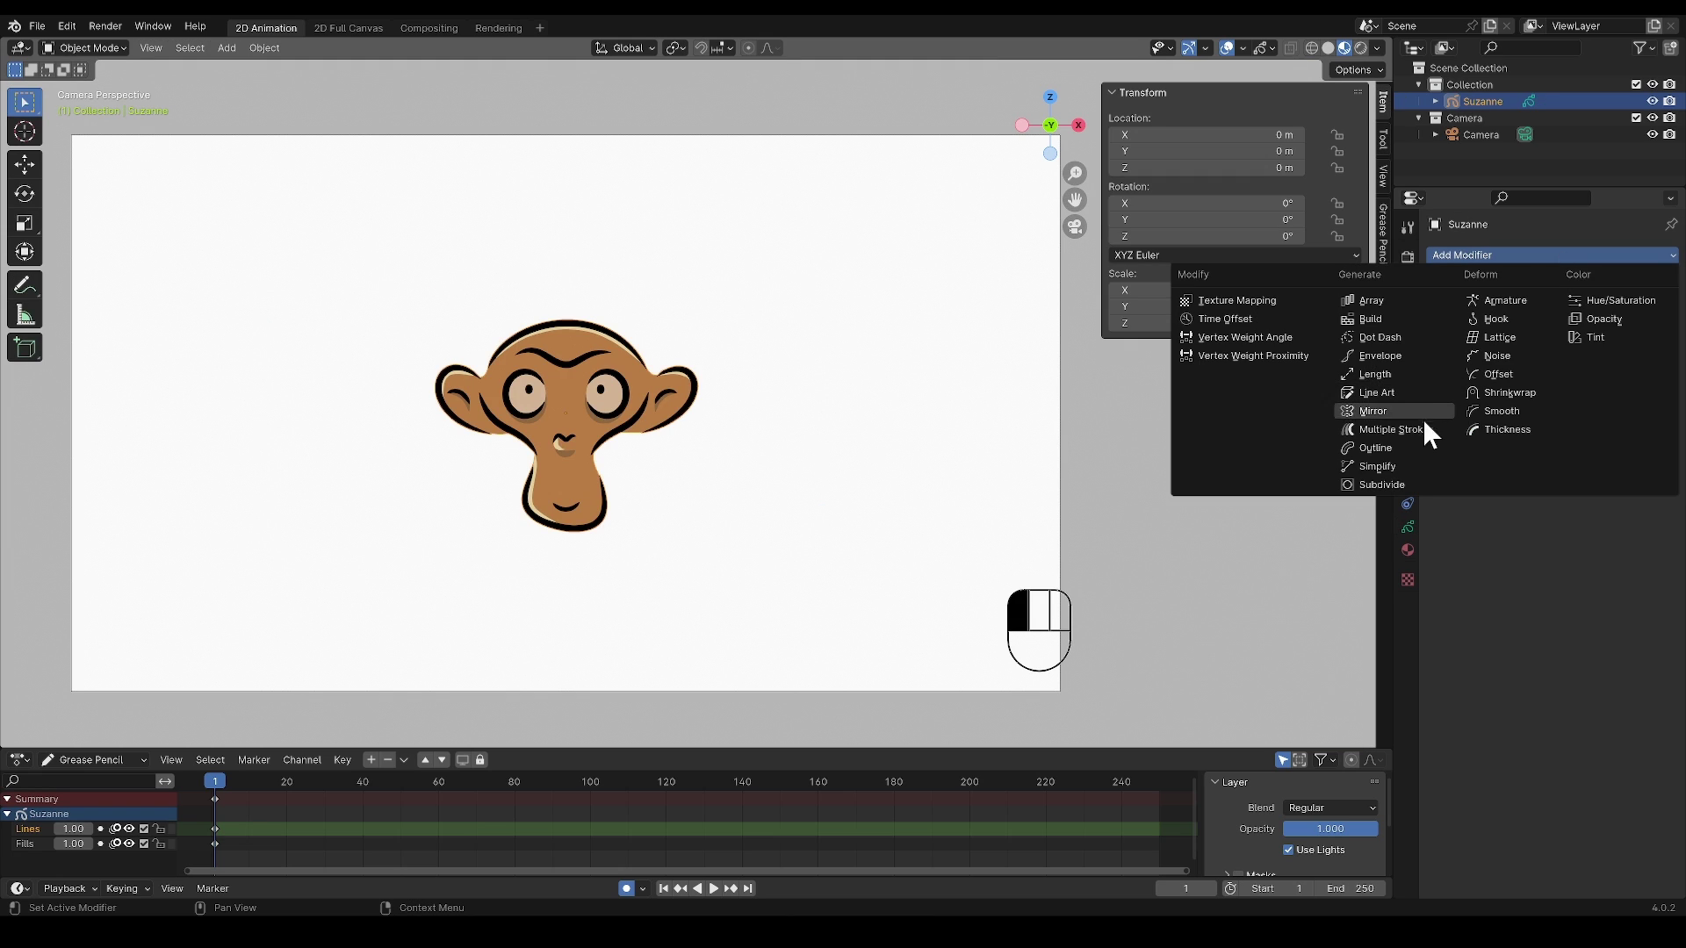
# Add Multiple Strokes to Suzanne, restricted to the Lines layer, with distance 0.182 m.
pyautogui.click(1420, 427)
pyautogui.click(1444, 393)
pyautogui.click(1550, 419)
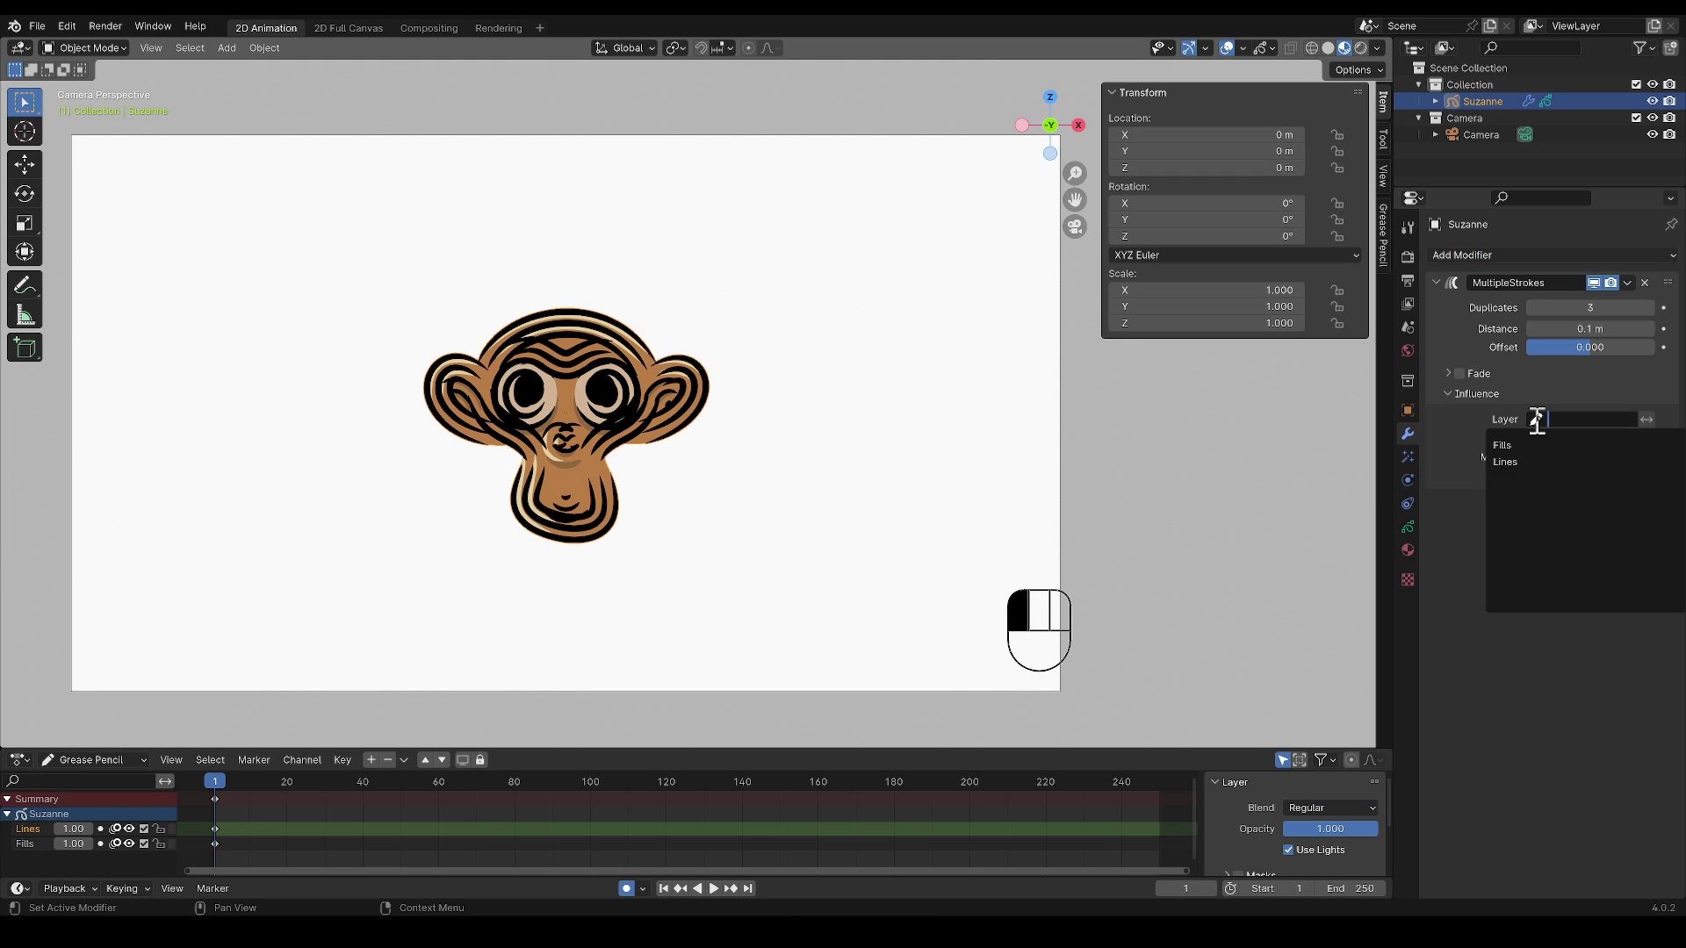
pyautogui.click(1519, 461)
pyautogui.moveTo(1576, 328)
pyautogui.mouseDown()
pyautogui.moveTo(1633, 329)
pyautogui.moveTo(1572, 328)
pyautogui.moveTo(1624, 347)
pyautogui.mouseUp()
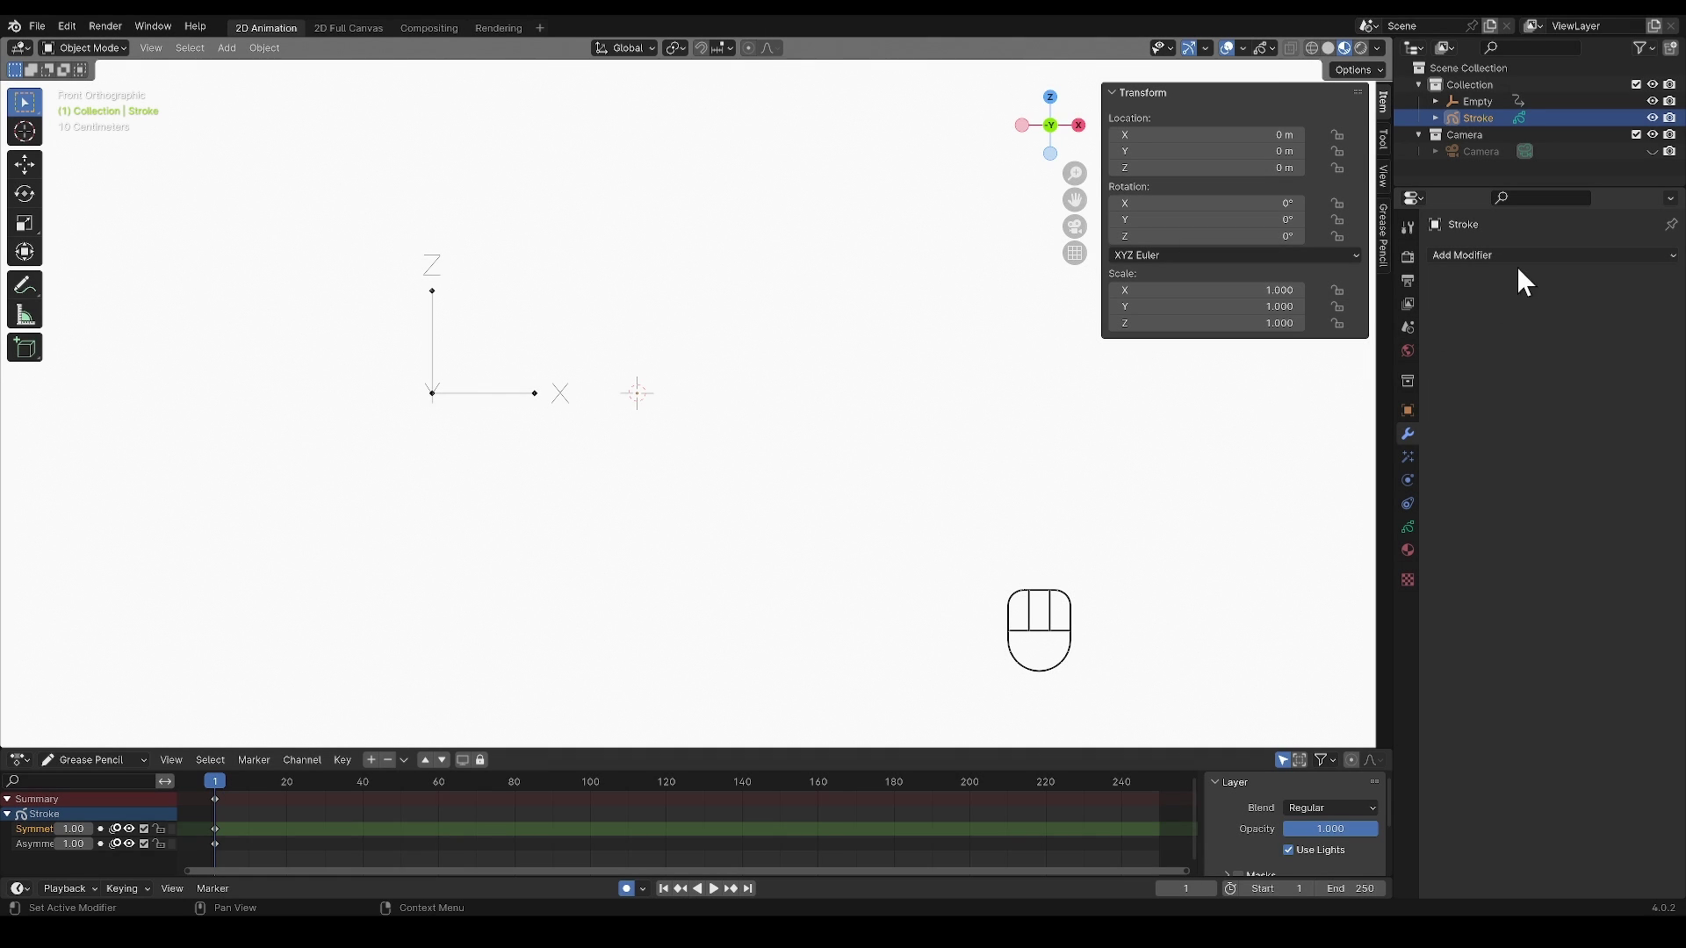
# Add a Mirror modifier to the Stroke object, make Asymmetrical the active layer, and select the Empty.
pyautogui.click(1527, 257)
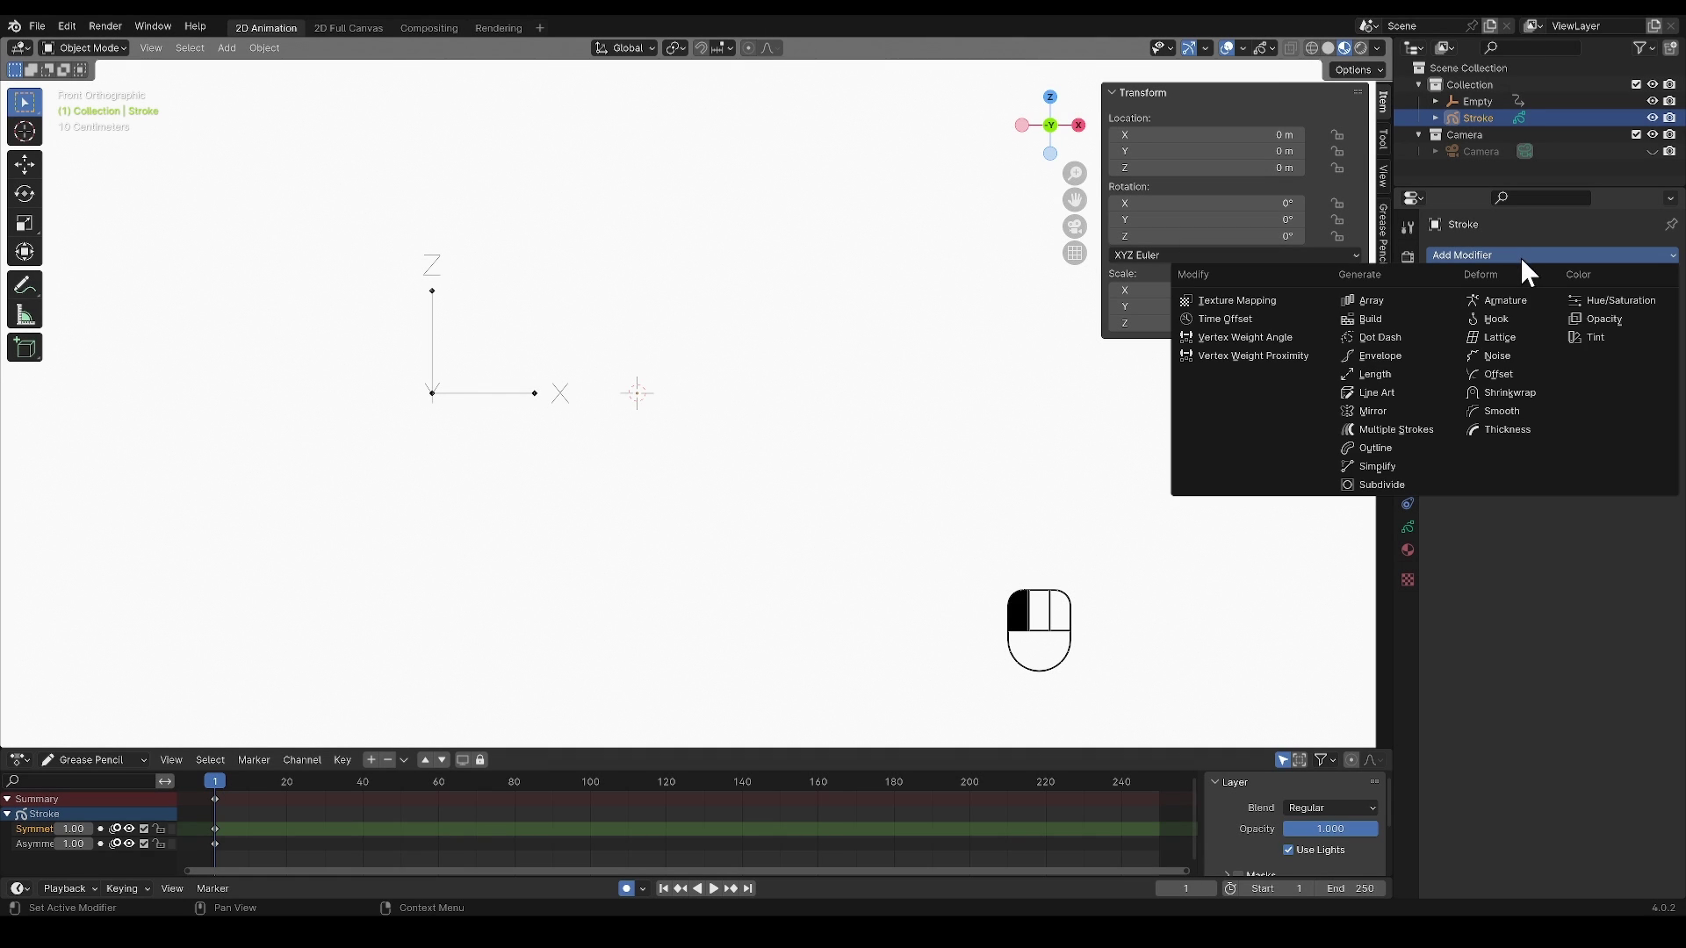
pyautogui.click(1399, 409)
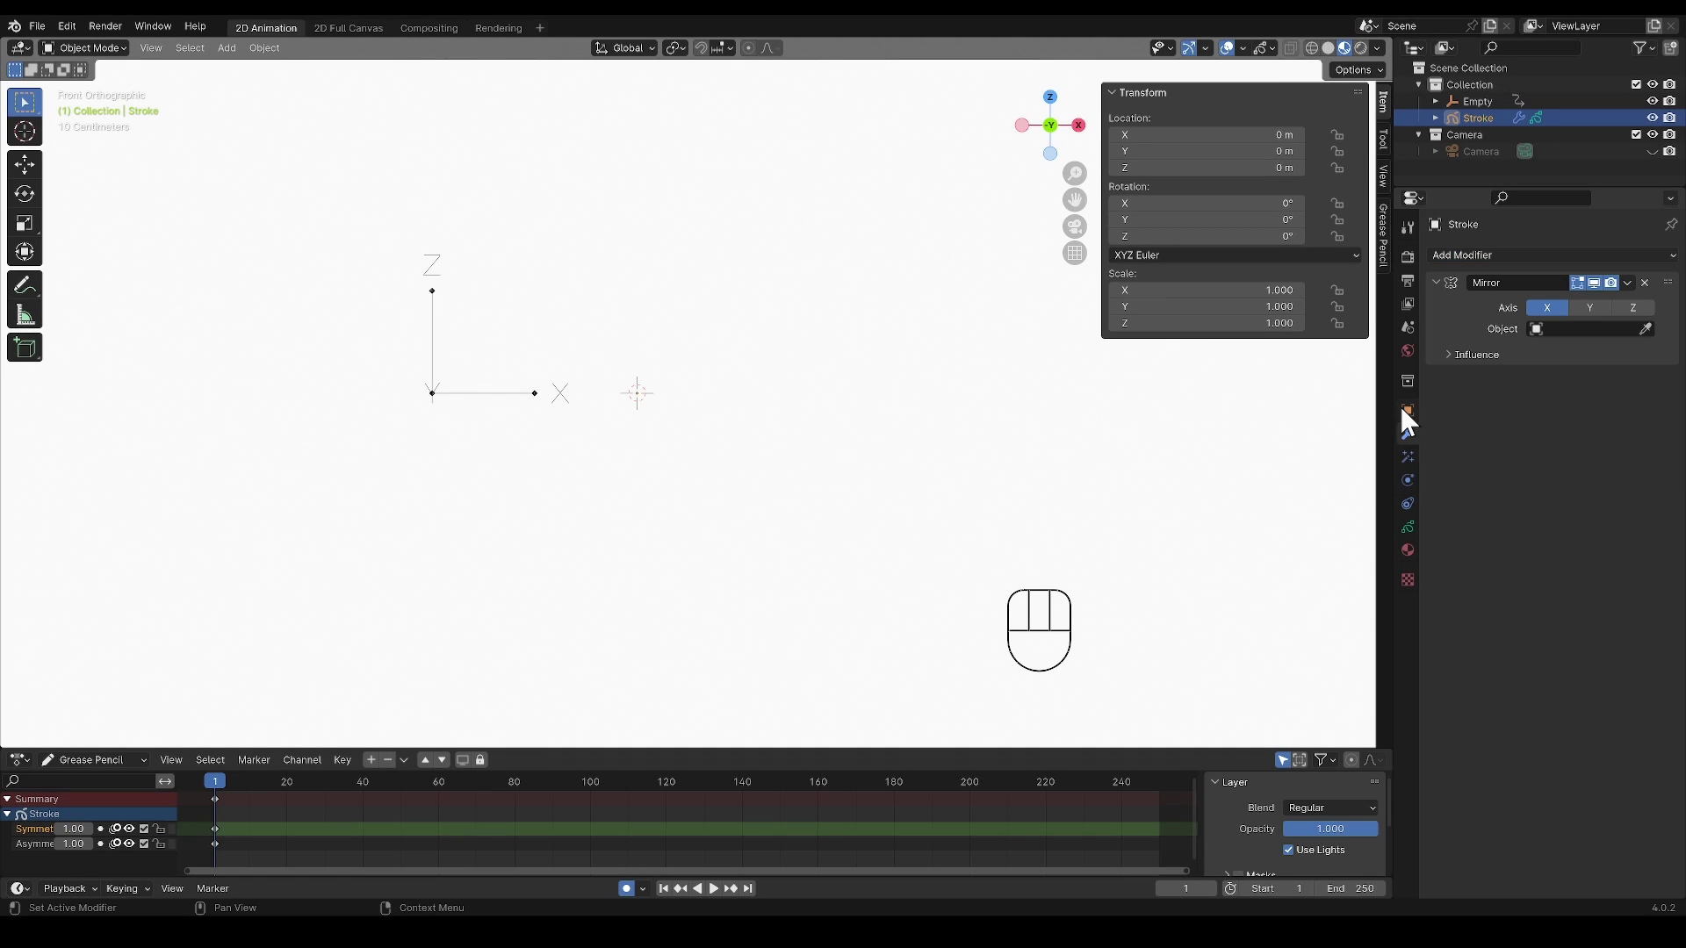
pyautogui.click(1407, 526)
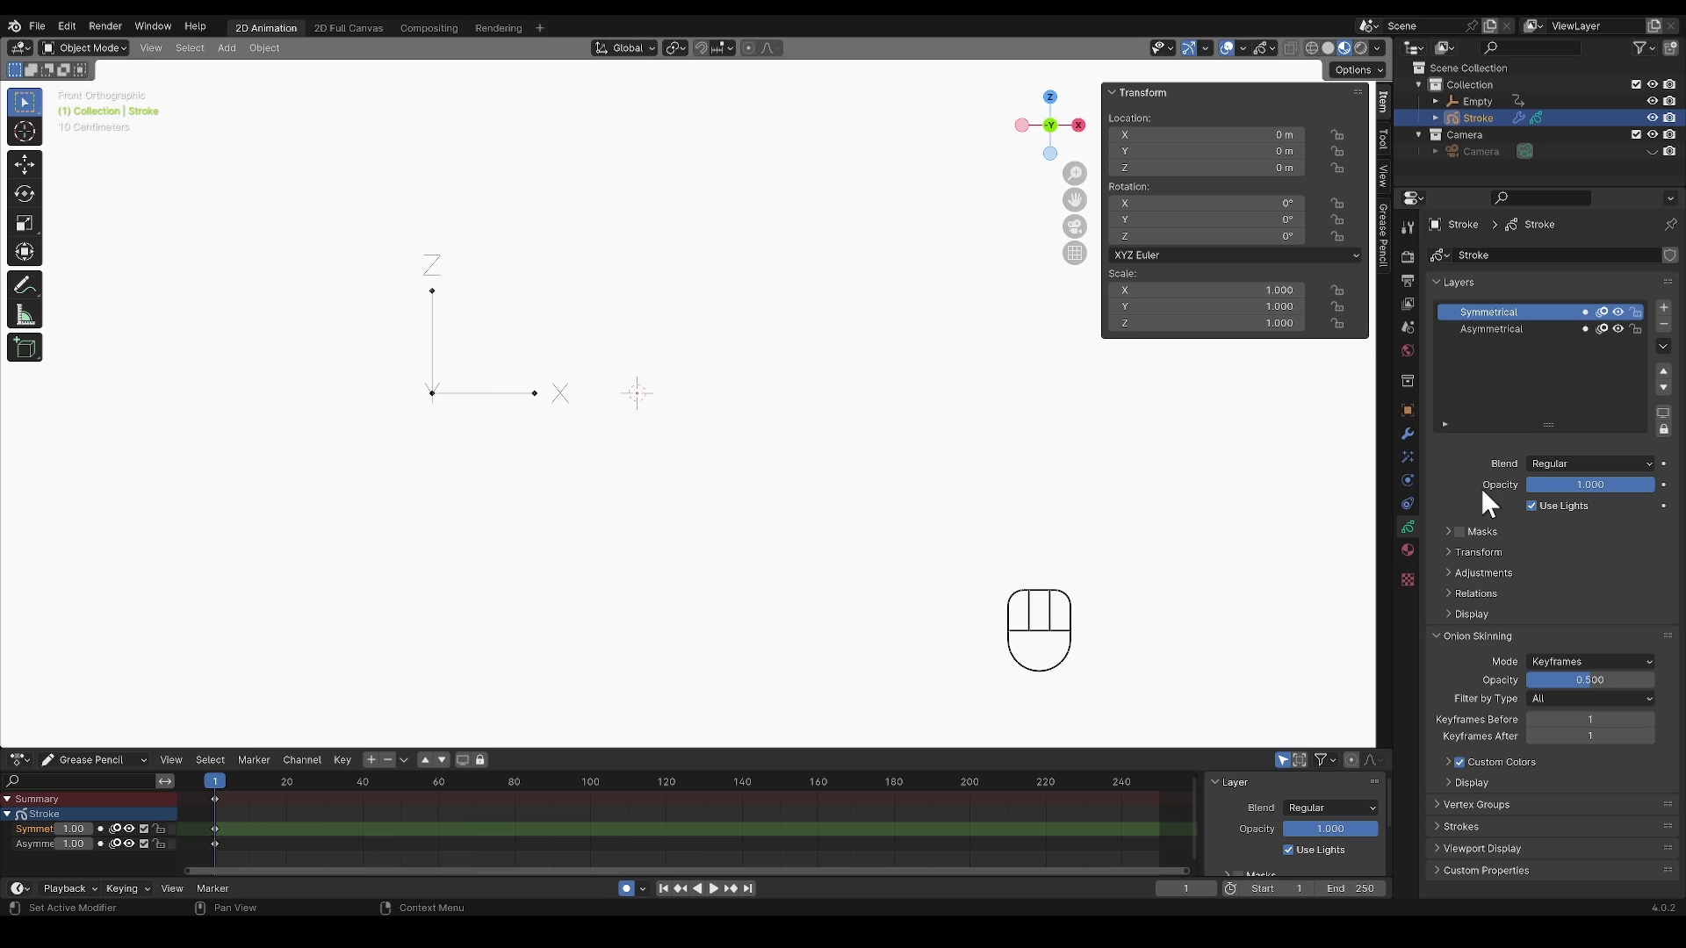
pyautogui.click(1563, 325)
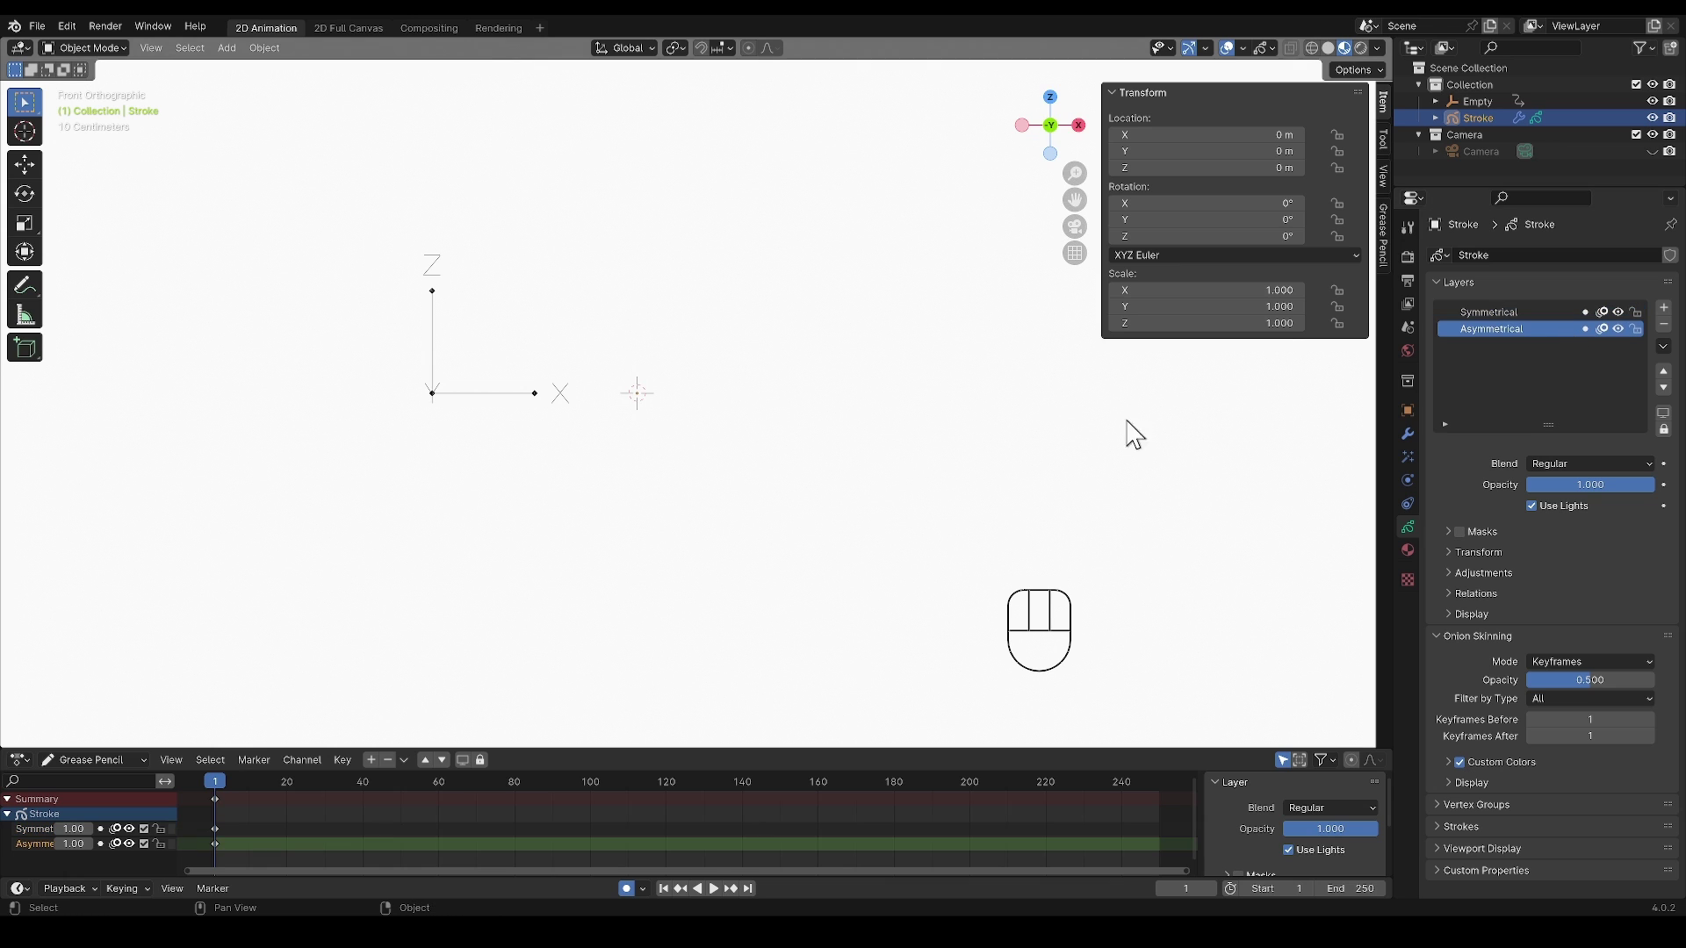
pyautogui.click(482, 400)
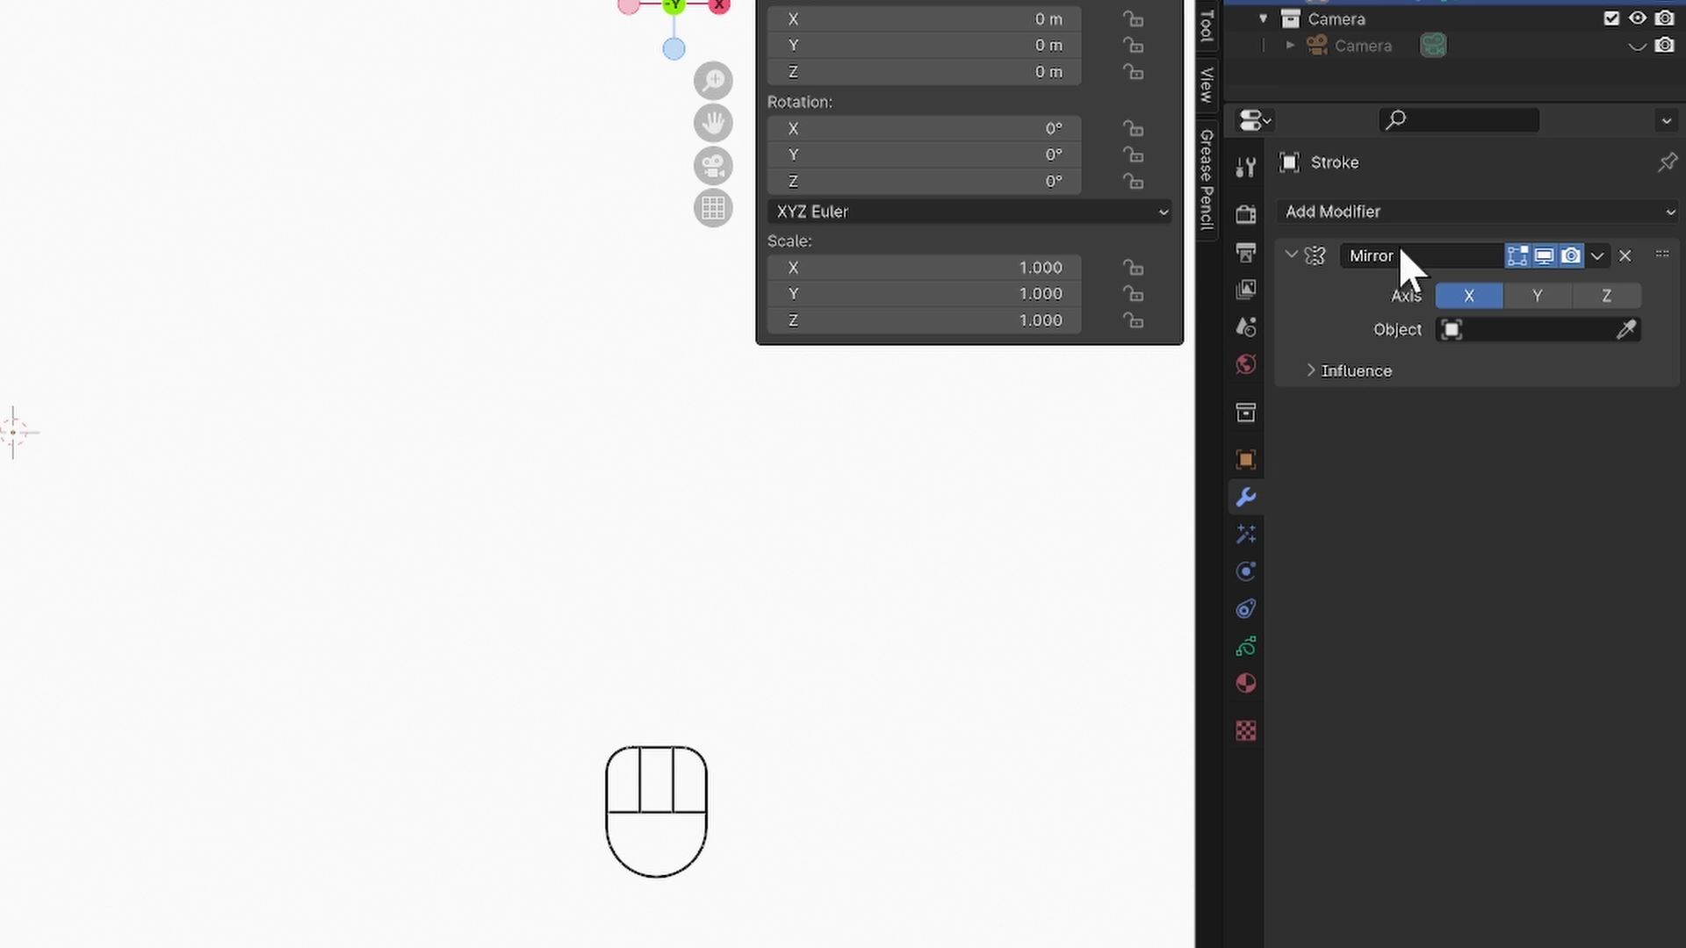
# Limit the Mirror modifier to the Symmetrical layer and set the Empty as its mirror object.
pyautogui.click(1310, 370)
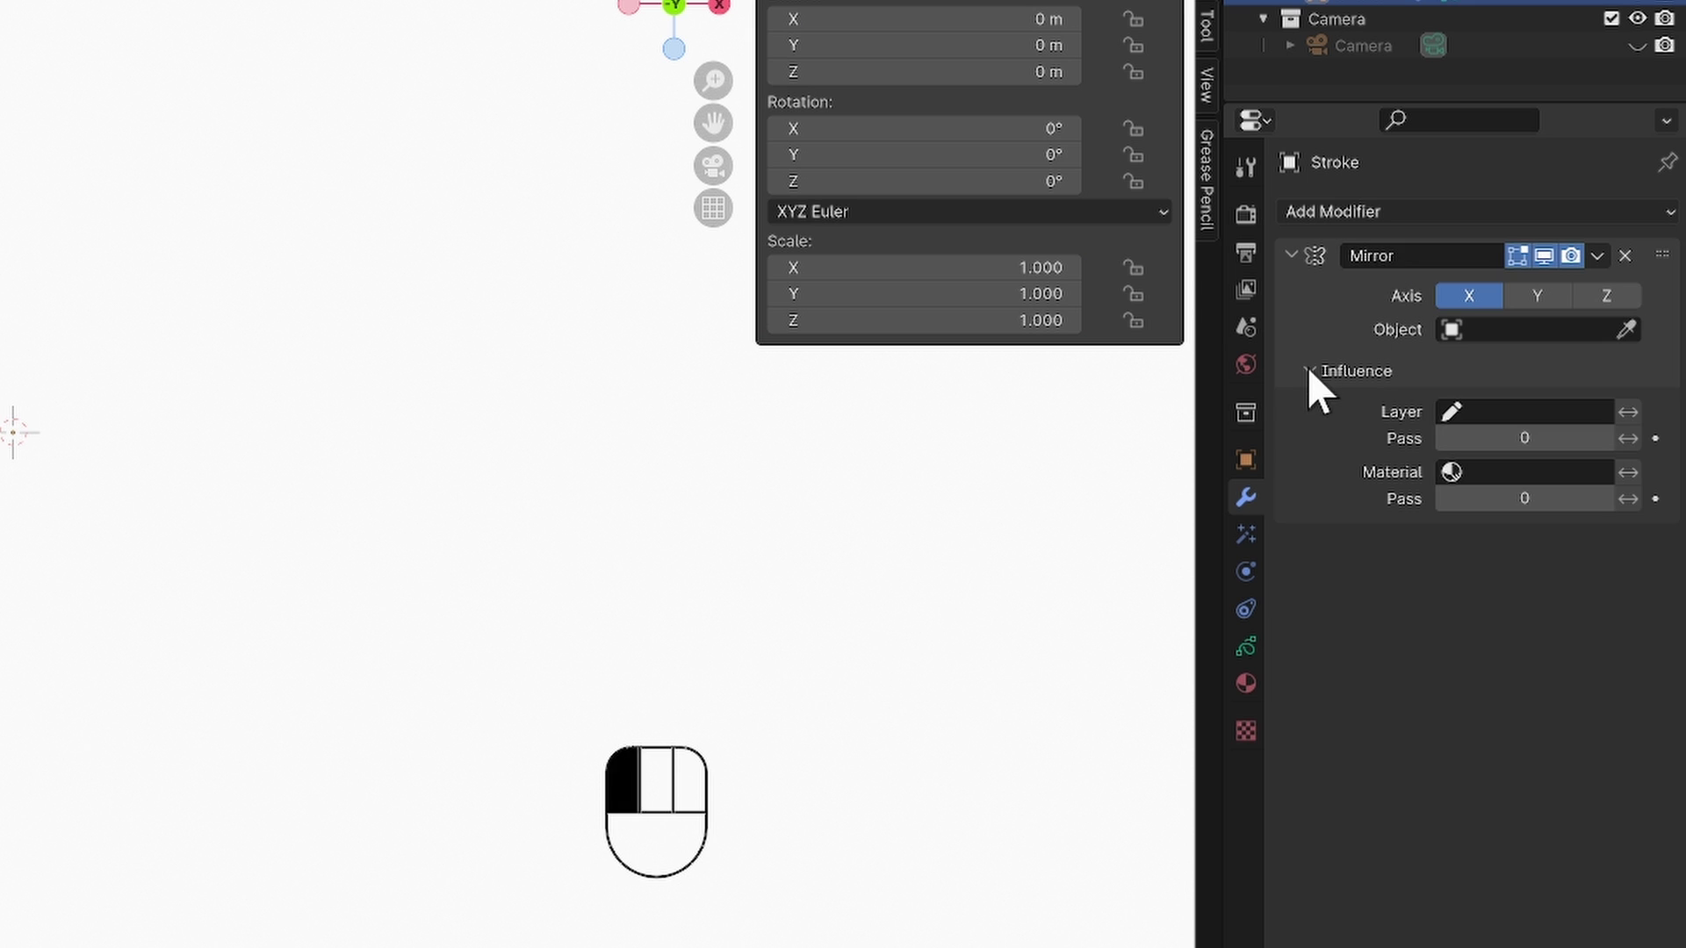
pyautogui.click(1458, 412)
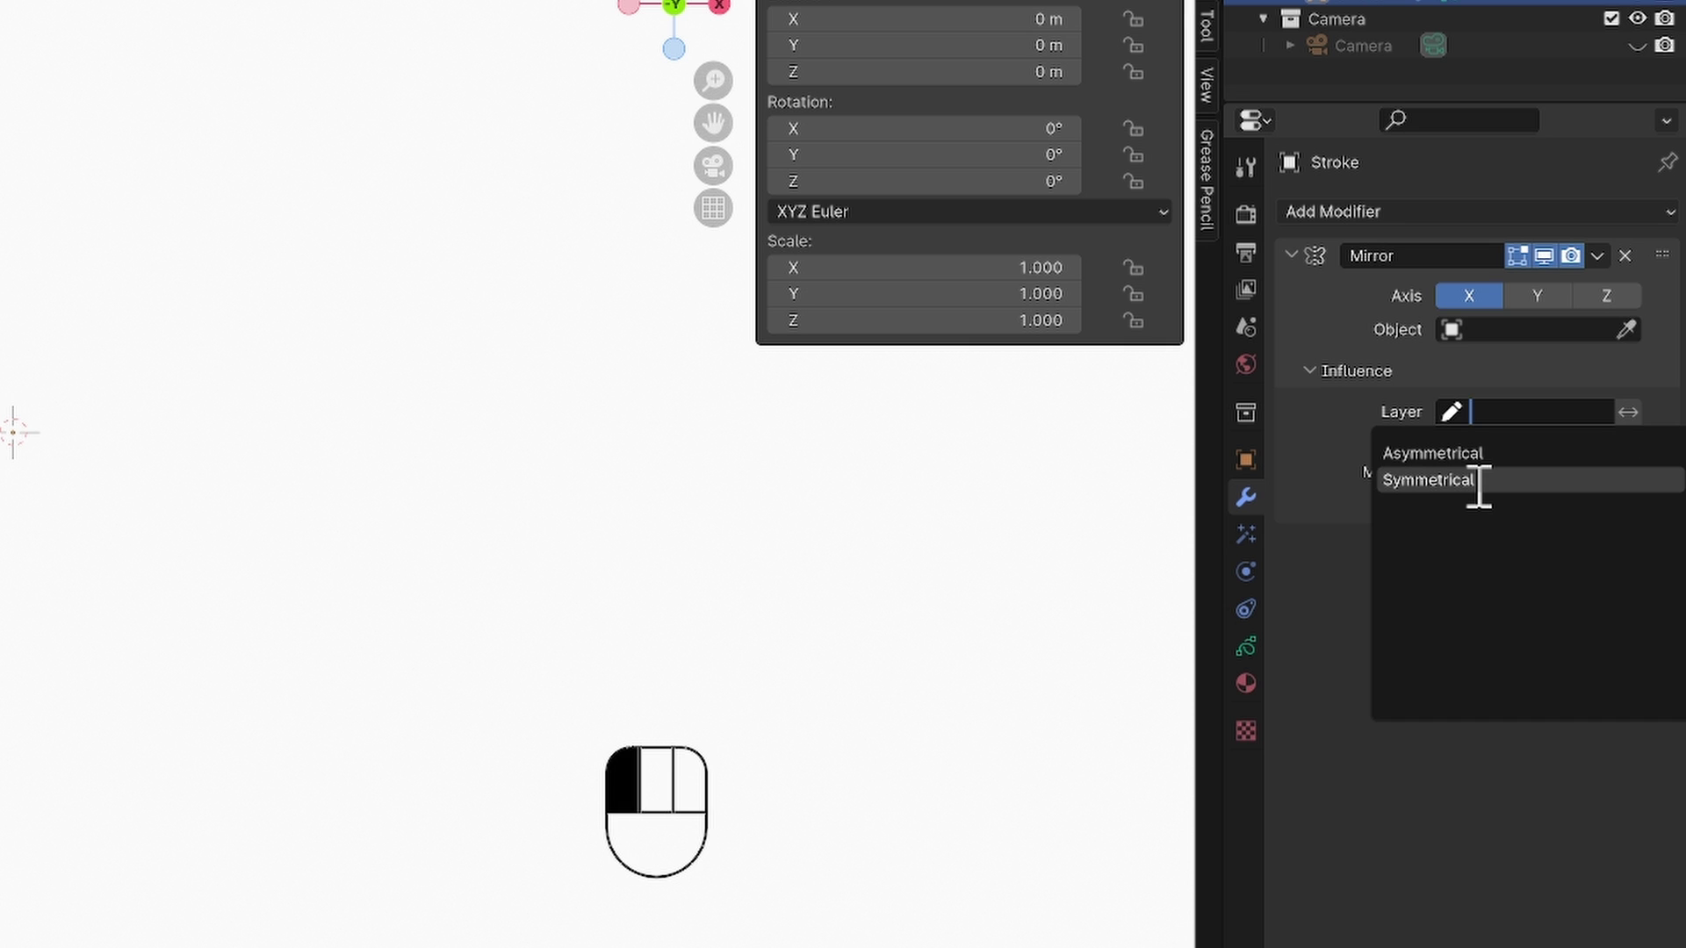
pyautogui.click(1431, 481)
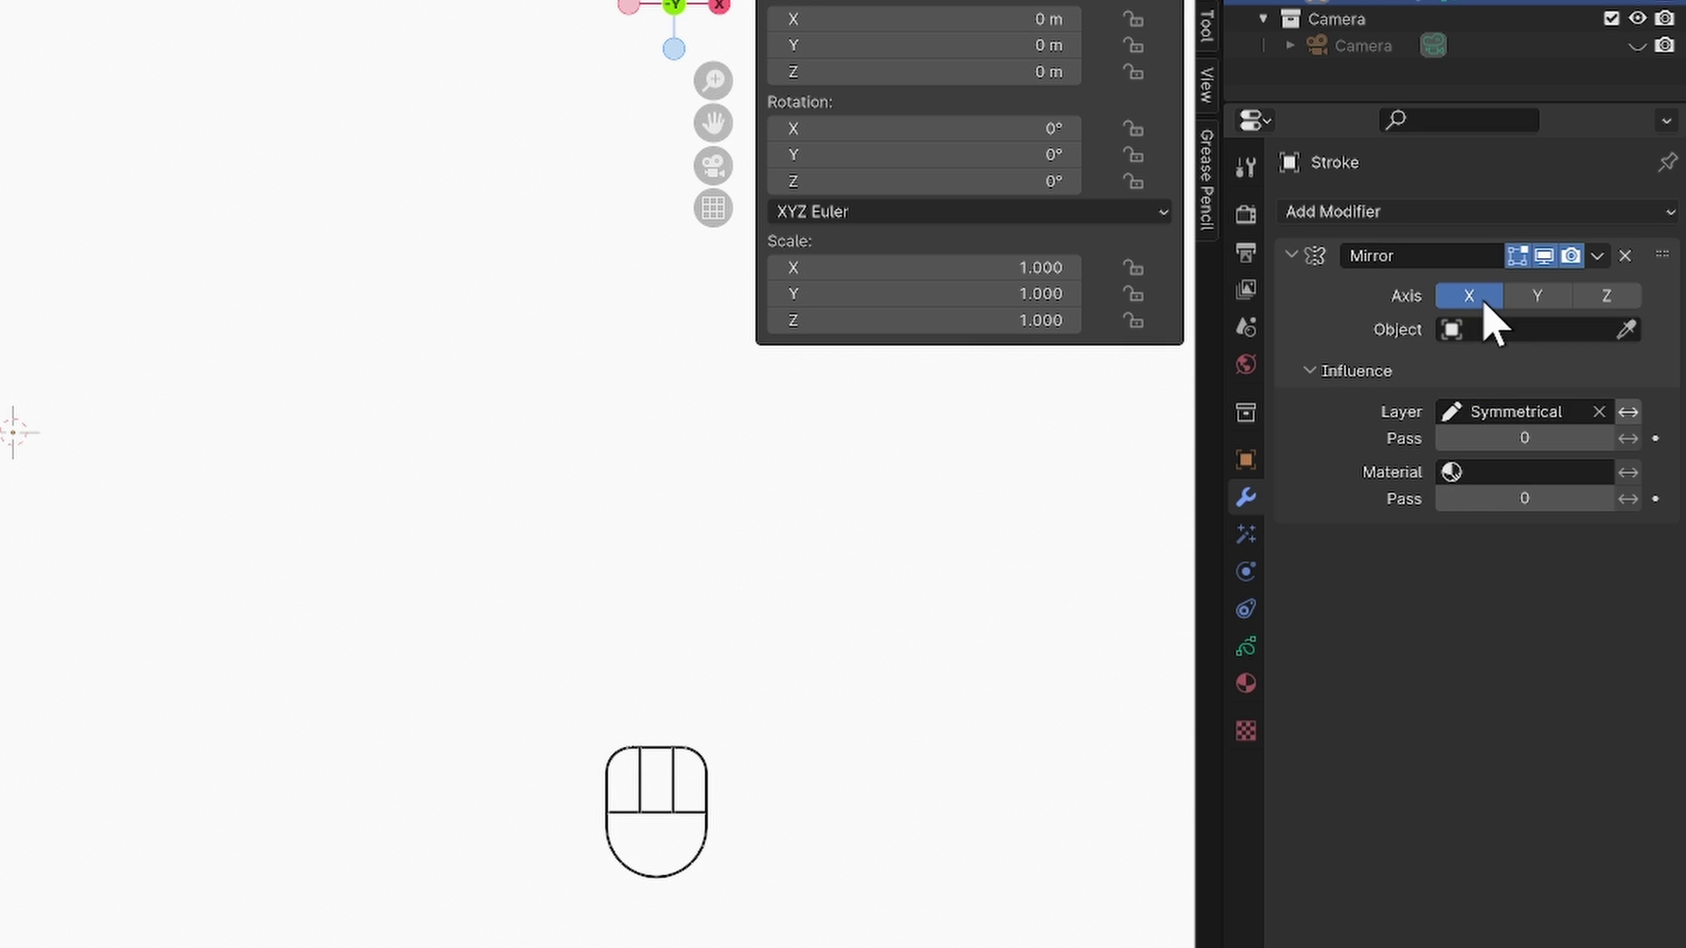
pyautogui.click(1627, 329)
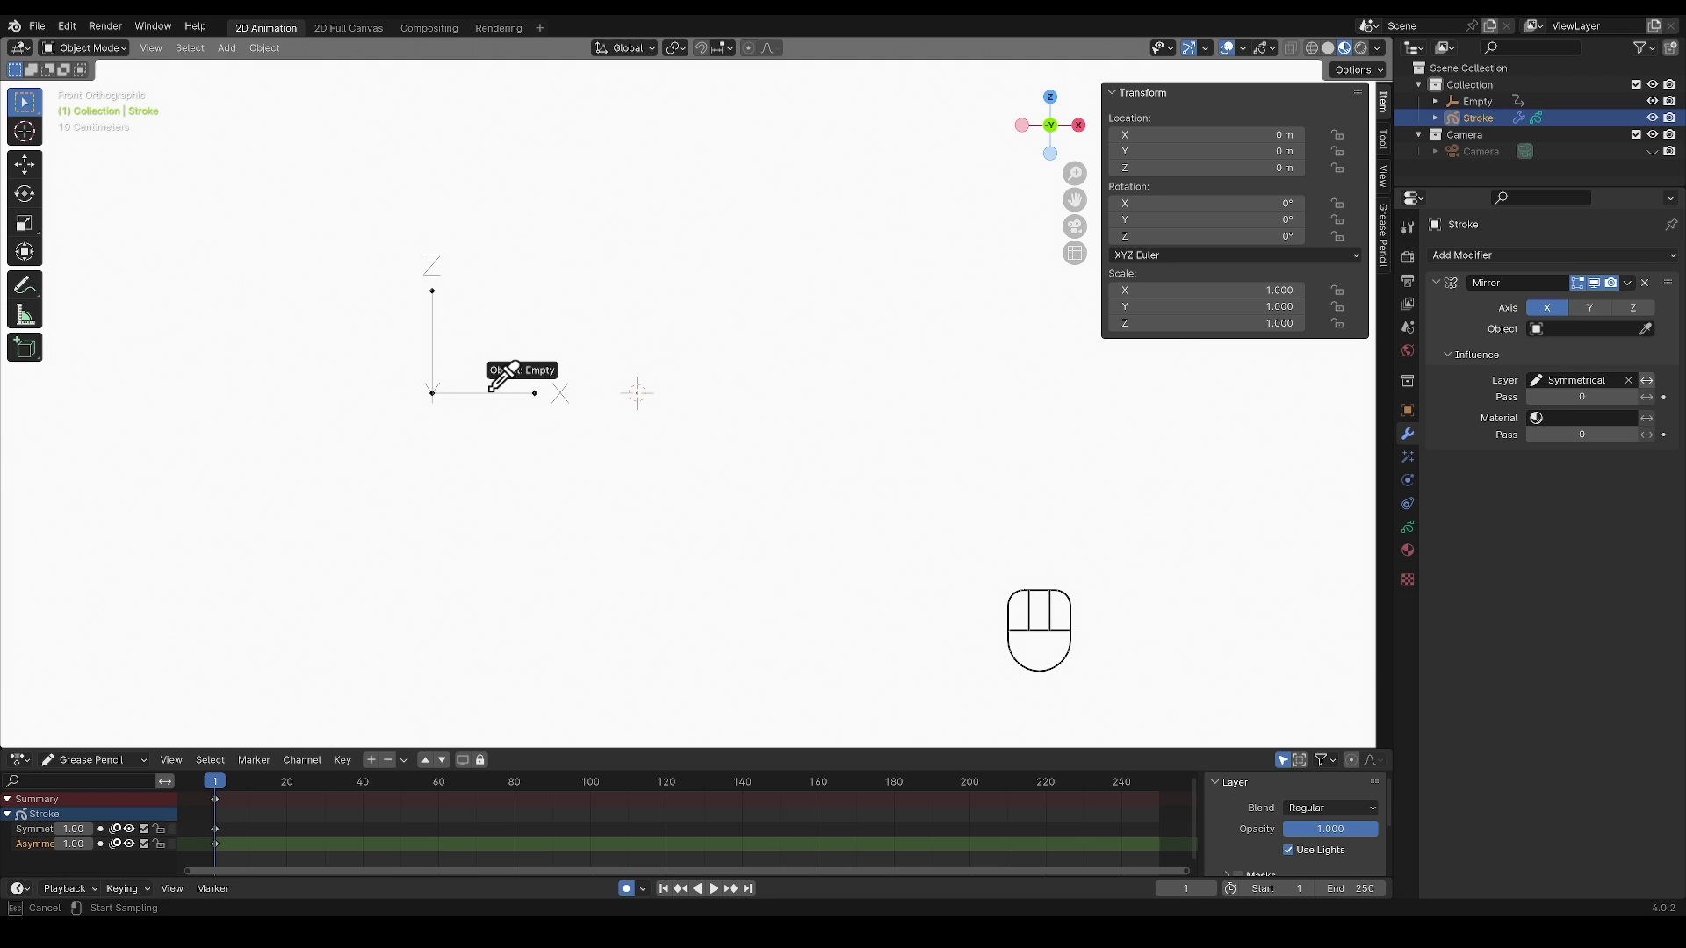
pyautogui.click(491, 388)
# In Draw Mode, sketch the mirrored hero's head, arms, torso, legs, spikes, knees and belt.
pyautogui.hotkey('ctrl', 'Tab')
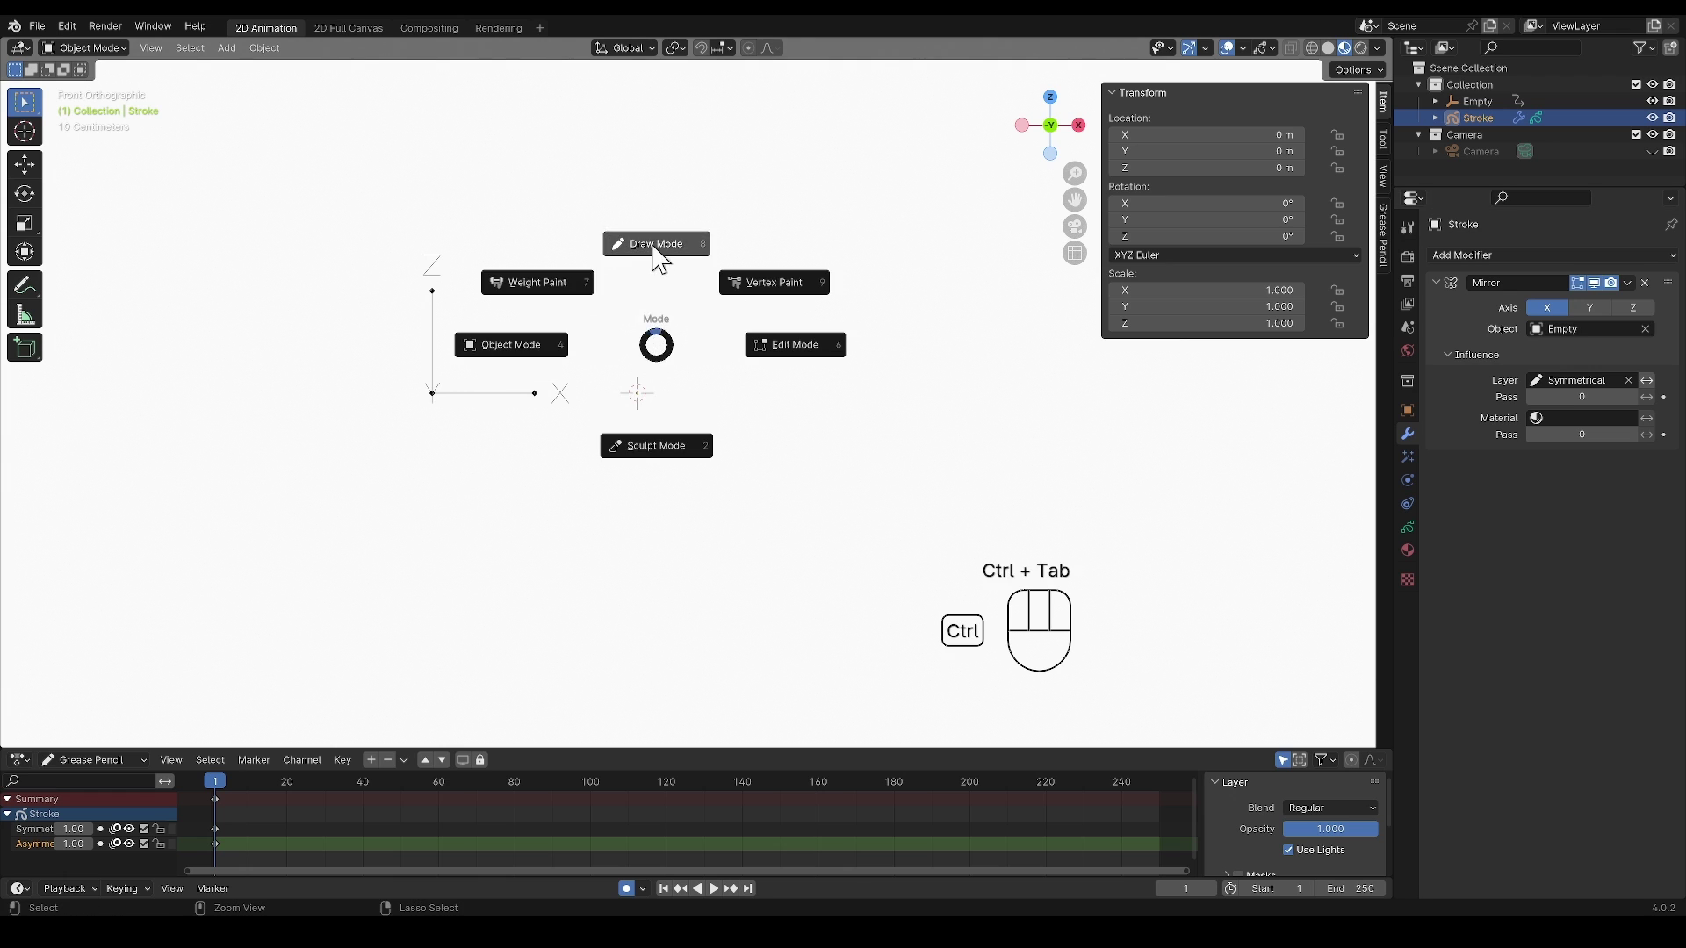
pyautogui.click(659, 246)
pyautogui.moveTo(527, 218); pyautogui.dragTo(620, 335)
pyautogui.moveTo(532, 294); pyautogui.dragTo(571, 481)
pyautogui.moveTo(529, 209); pyautogui.dragTo(498, 211)
pyautogui.moveTo(537, 248)
pyautogui.mouseDown()
pyautogui.moveTo(558, 246)
pyautogui.moveTo(535, 302)
pyautogui.moveTo(585, 312)
pyautogui.mouseUp()
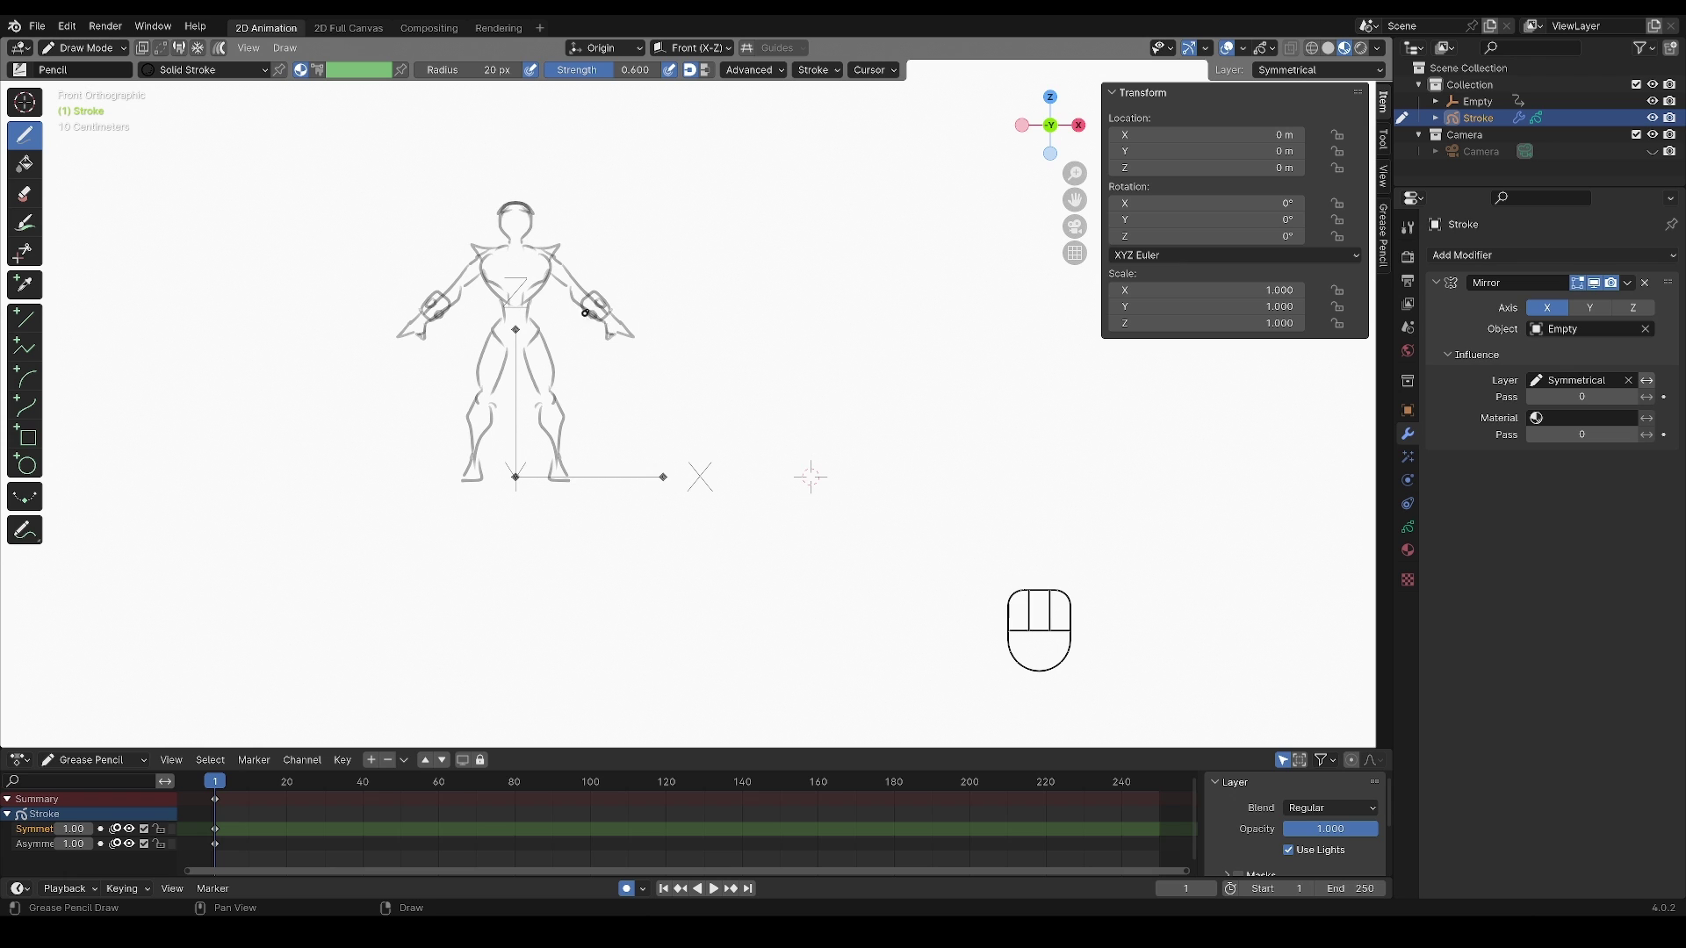
pyautogui.moveTo(552, 387)
pyautogui.mouseDown()
pyautogui.moveTo(567, 471)
pyautogui.moveTo(542, 466)
pyautogui.mouseUp()
pyautogui.moveTo(524, 344); pyautogui.dragTo(529, 316)
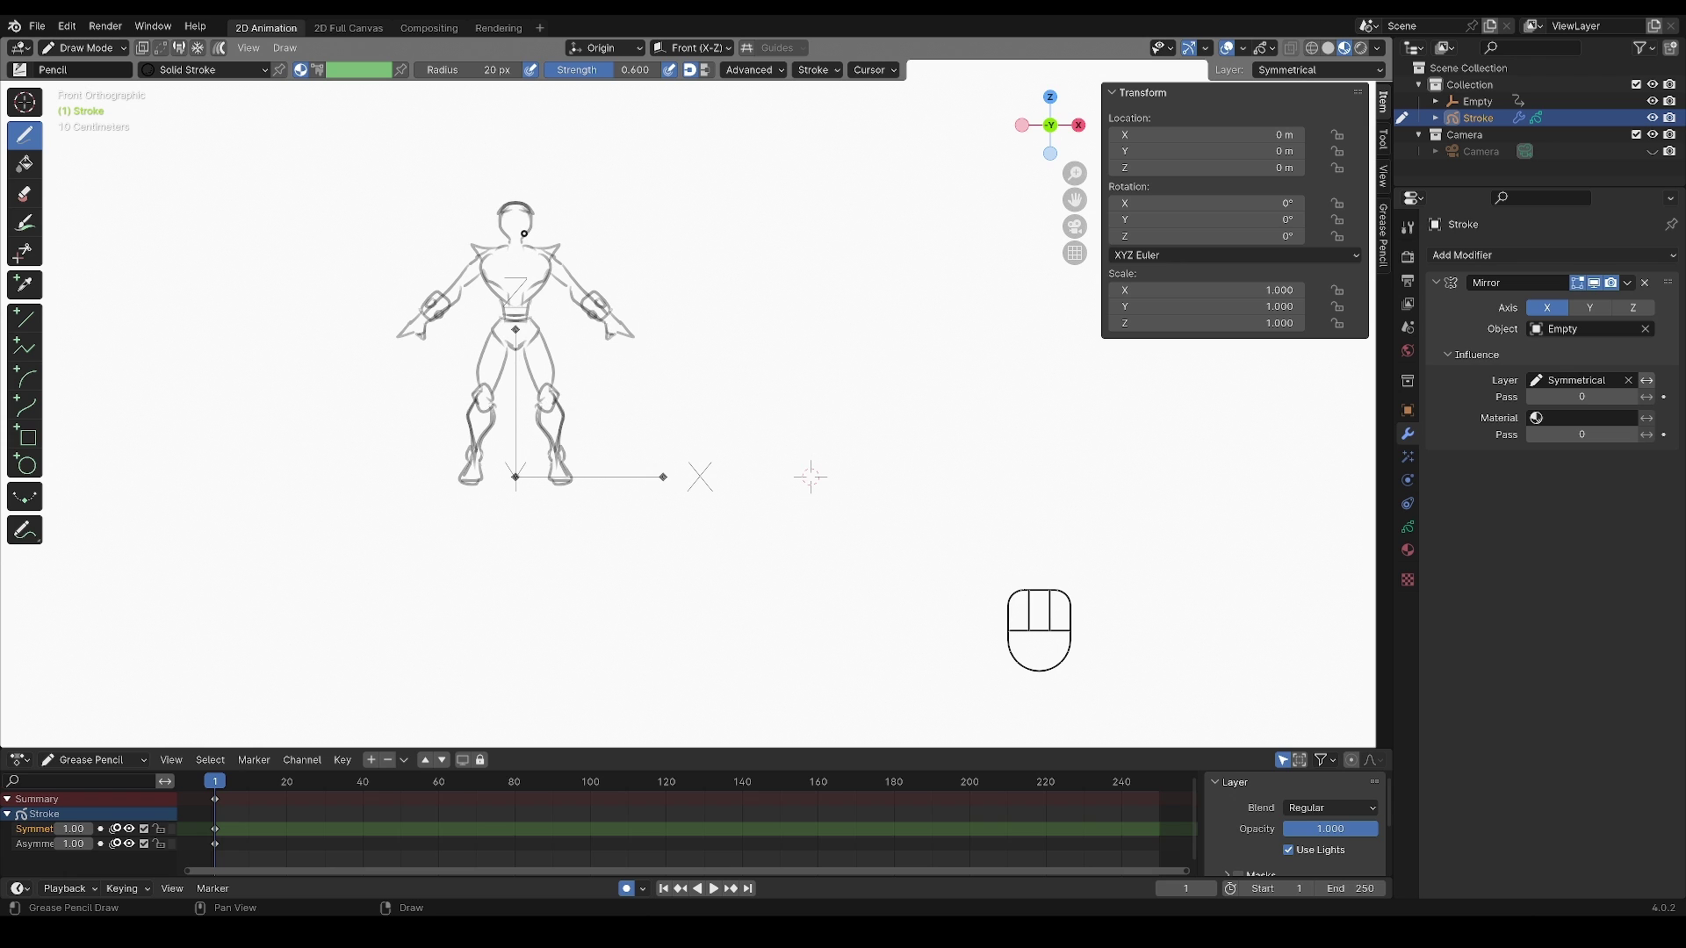
pyautogui.moveTo(524, 234); pyautogui.dragTo(525, 242)
# On the Asymmetrical layer, draw a one-sided cape, a chest emblem and a head spike.
pyautogui.click(1406, 529)
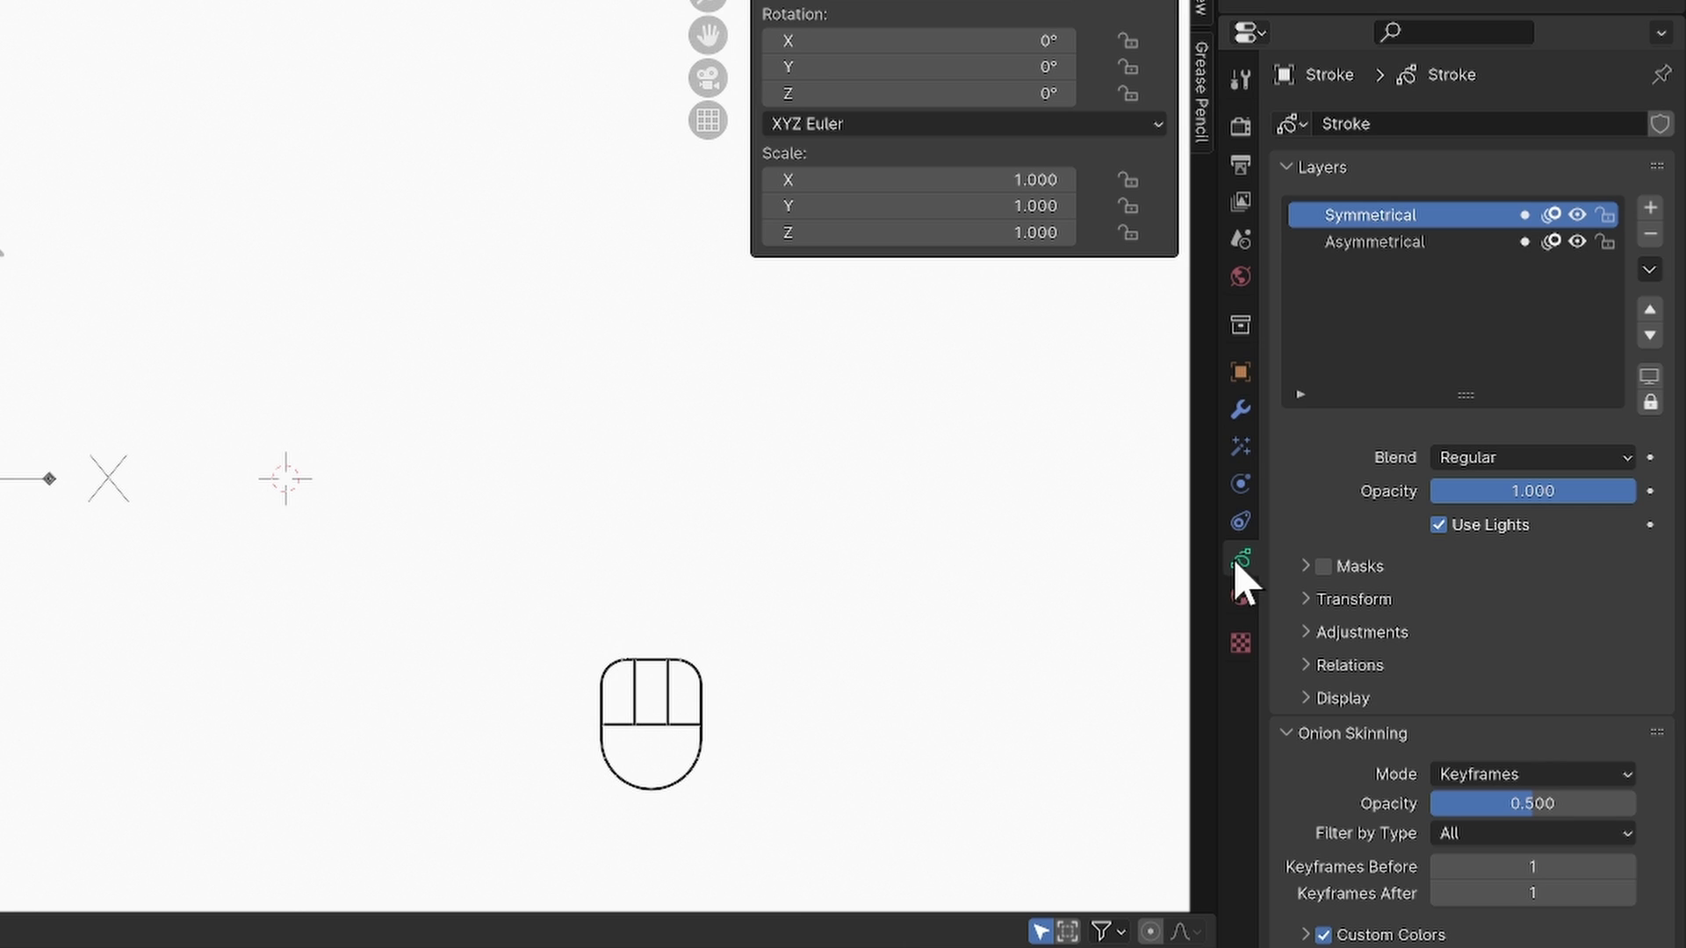
pyautogui.click(1422, 242)
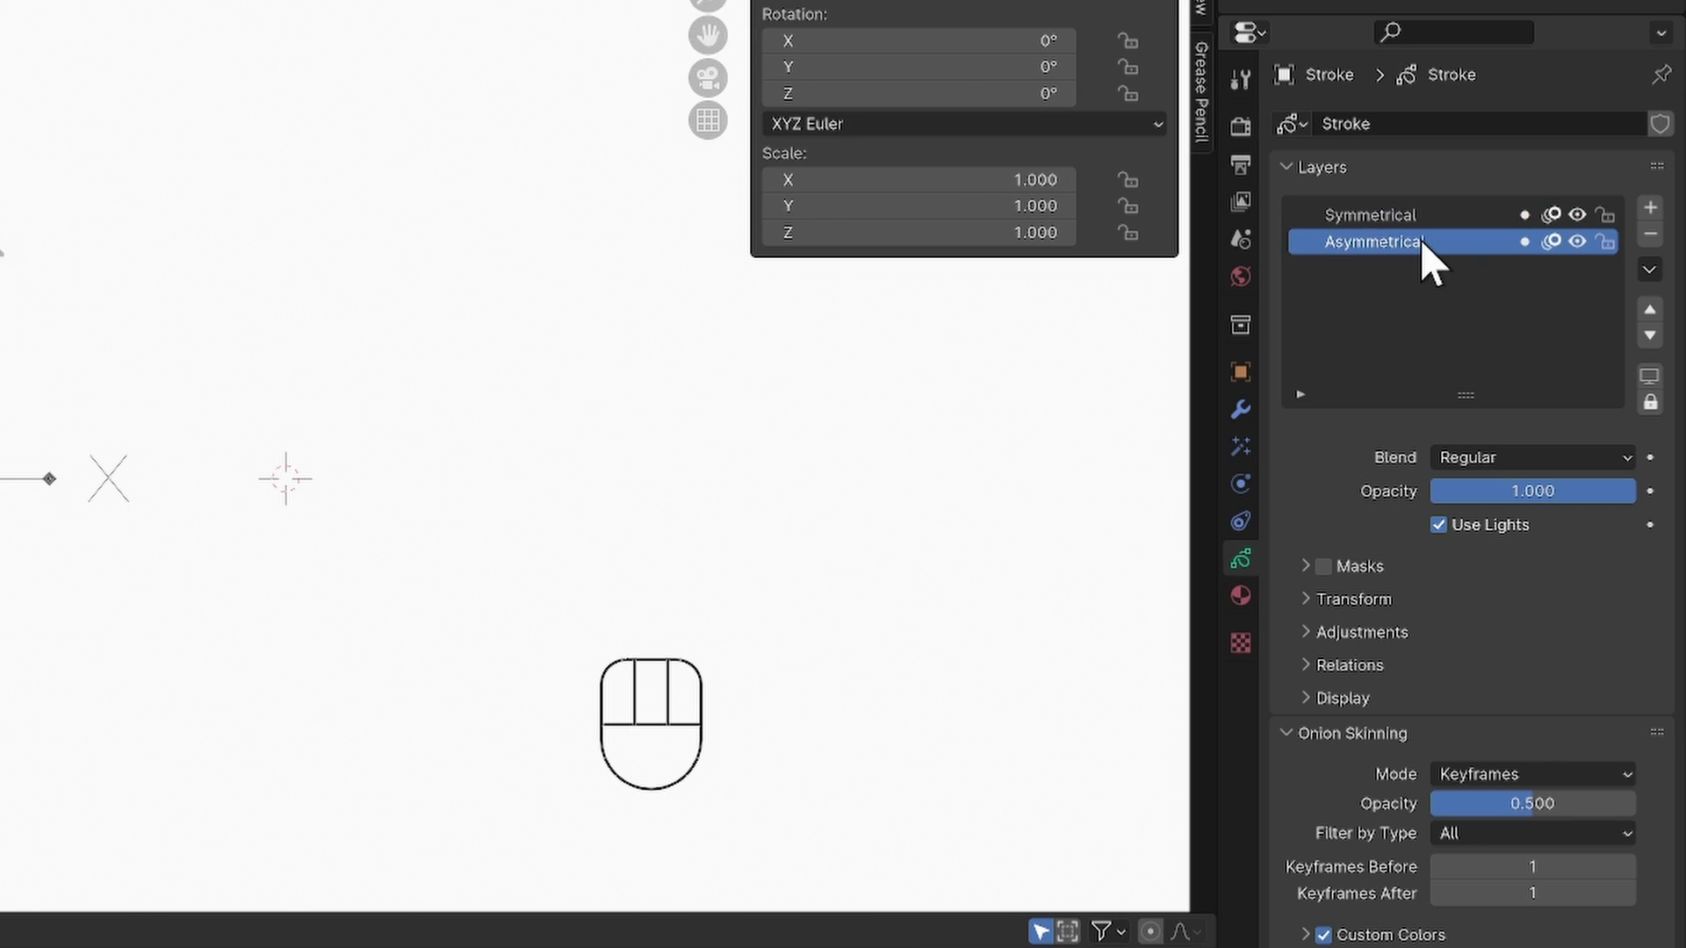
pyautogui.click(1239, 409)
pyautogui.moveTo(281, 222)
pyautogui.mouseDown()
pyautogui.moveTo(452, 469)
pyautogui.moveTo(133, 576)
pyautogui.mouseUp()
pyautogui.moveTo(98, 194); pyautogui.dragTo(354, 505)
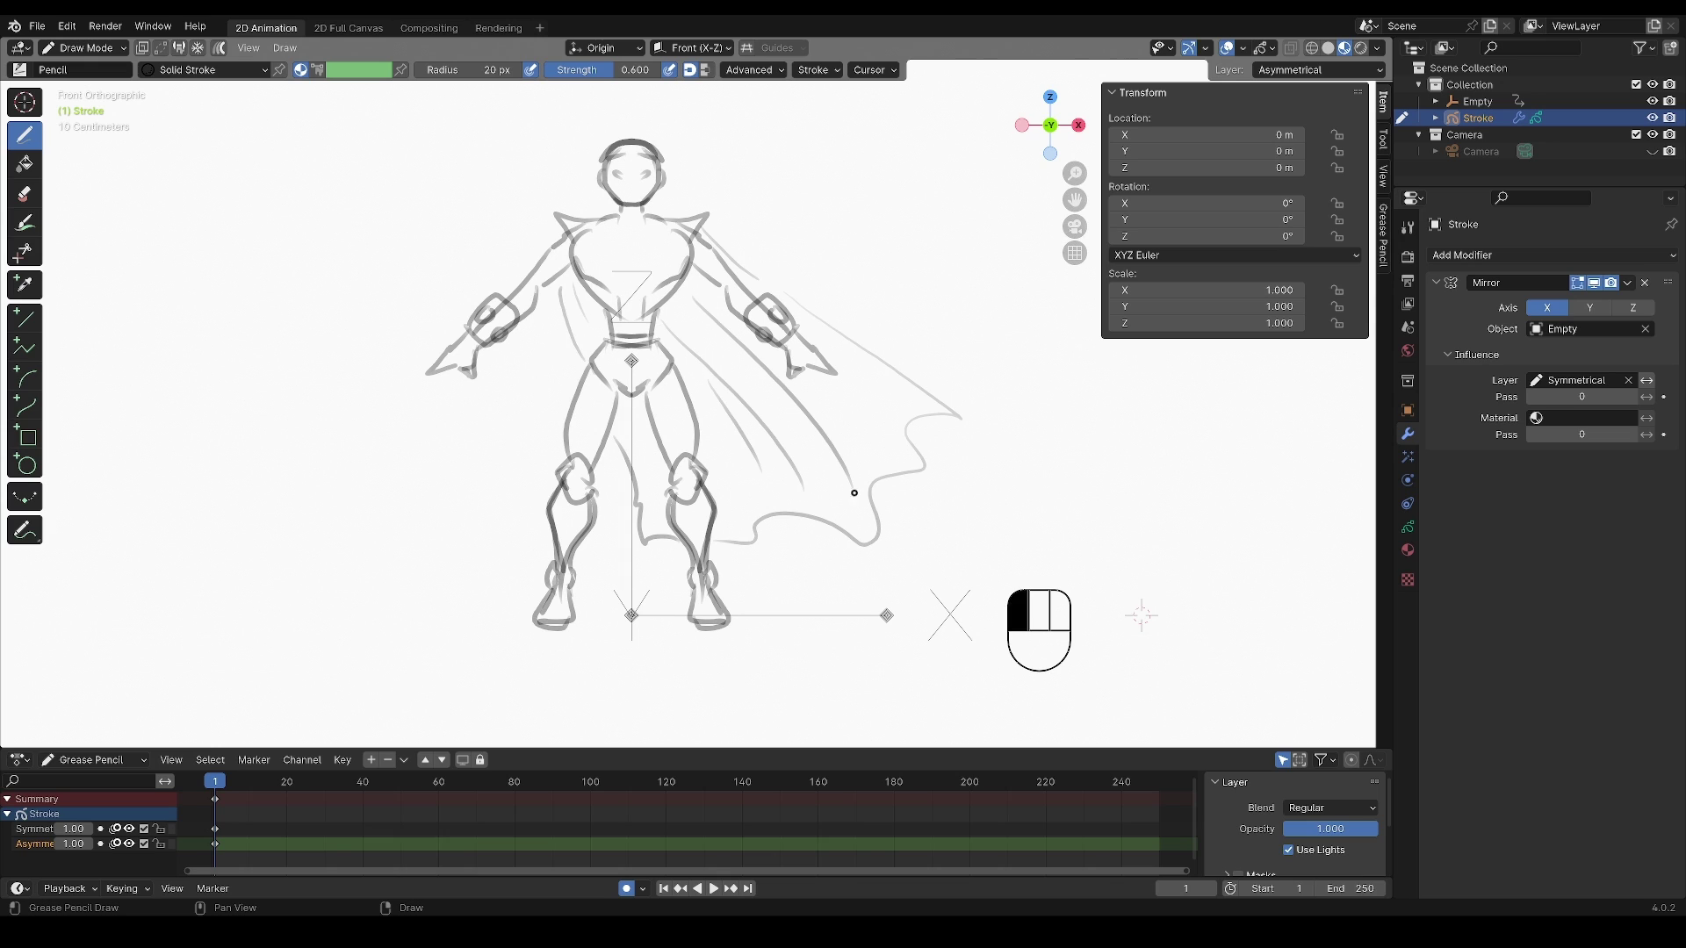
pyautogui.moveTo(854, 492); pyautogui.dragTo(854, 493)
pyautogui.moveTo(655, 252); pyautogui.dragTo(671, 243)
pyautogui.moveTo(607, 141); pyautogui.dragTo(599, 115)
pyautogui.moveTo(676, 421); pyautogui.dragTo(698, 395)
pyautogui.scroll(-4, 617, 413)
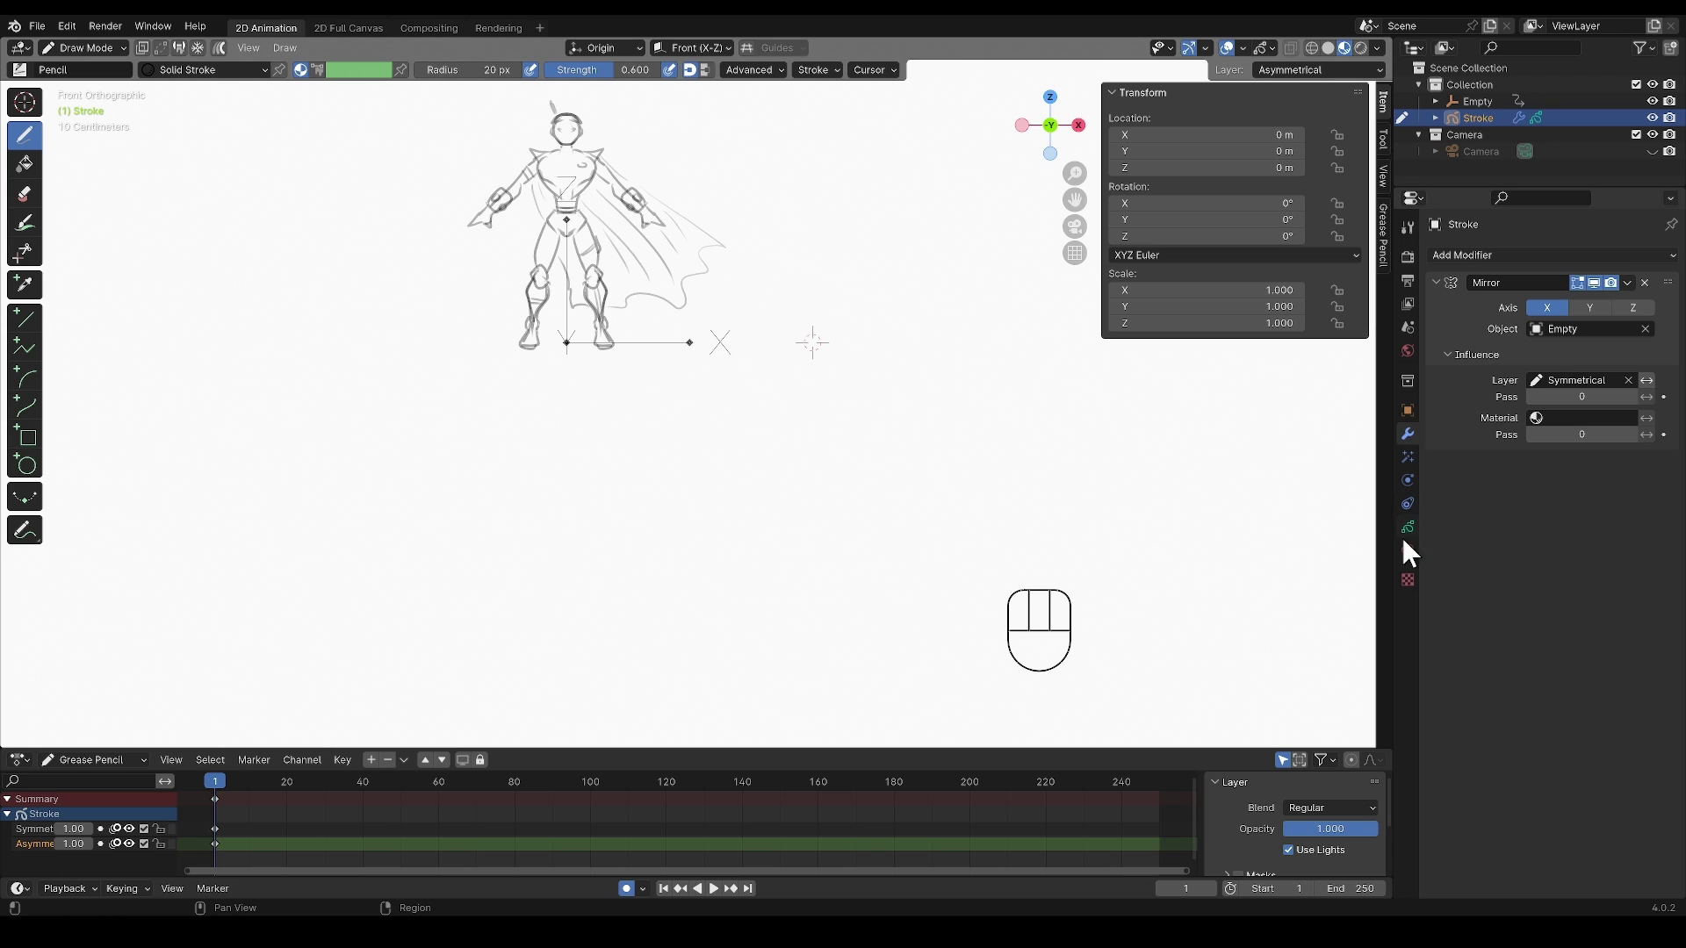
# Sketch a mirrored horned figure on the Symmetrical layer, adding a one-sided arm mark.
pyautogui.click(1407, 527)
pyautogui.click(1511, 312)
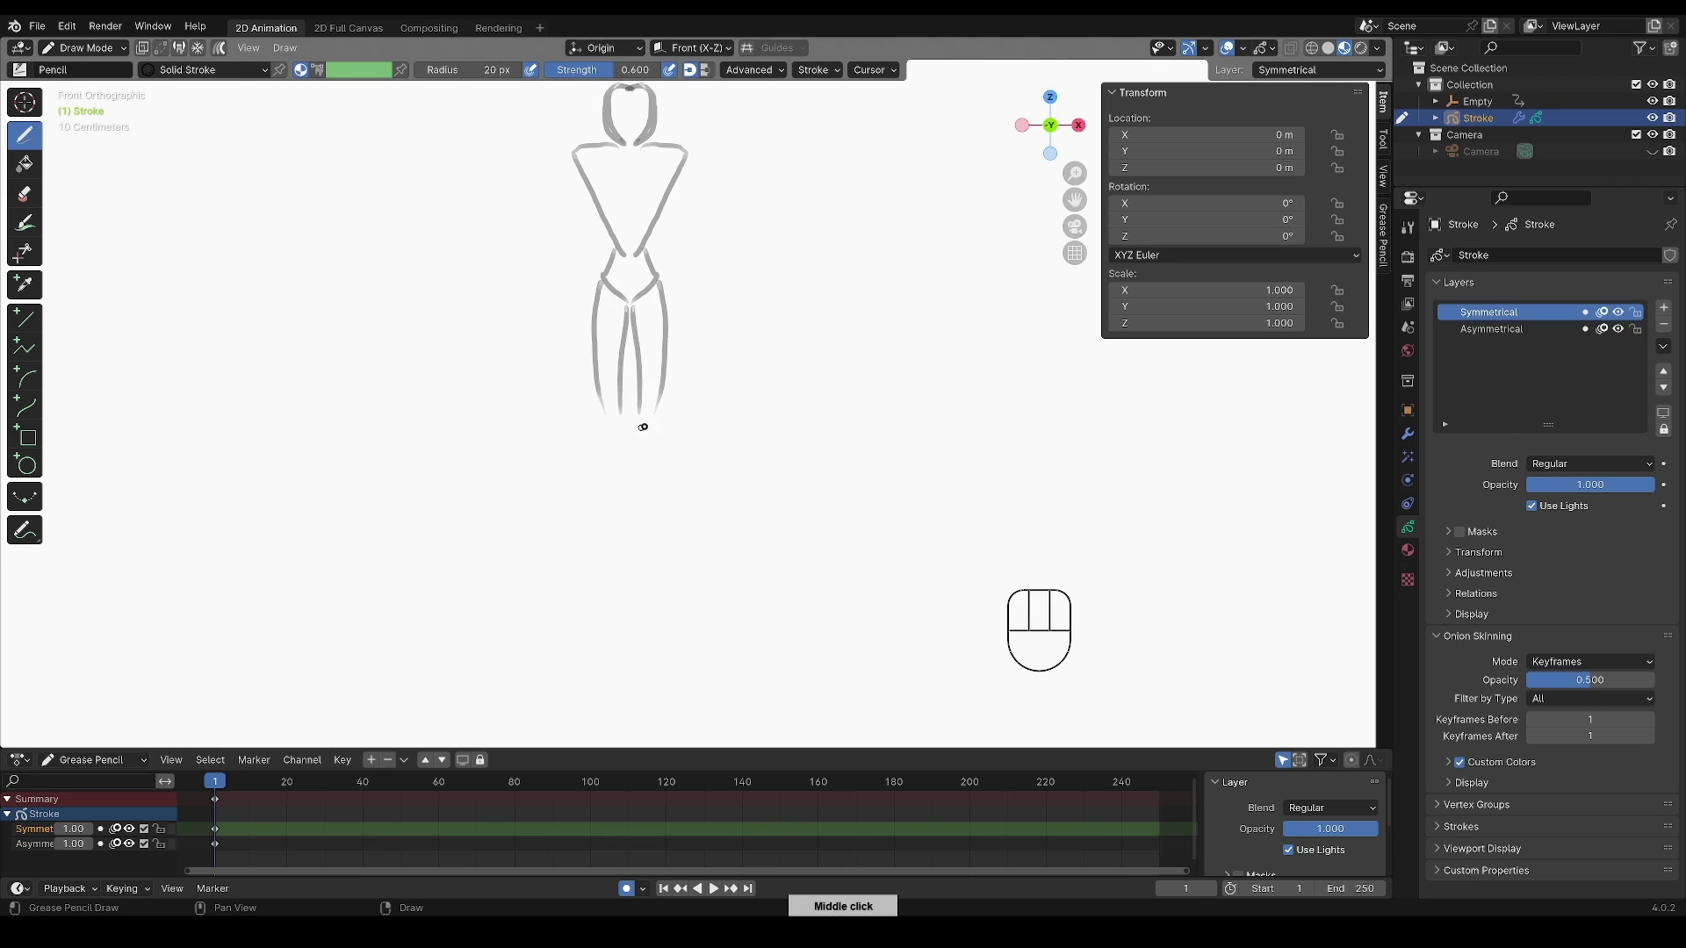
pyautogui.moveTo(615, 443)
pyautogui.mouseDown()
pyautogui.moveTo(652, 557)
pyautogui.moveTo(654, 650)
pyautogui.mouseUp()
pyautogui.moveTo(706, 257)
pyautogui.mouseDown()
pyautogui.moveTo(760, 449)
pyautogui.moveTo(760, 517)
pyautogui.moveTo(746, 479)
pyautogui.mouseUp()
pyautogui.moveTo(667, 201)
pyautogui.mouseDown()
pyautogui.moveTo(677, 167)
pyautogui.moveTo(690, 209)
pyautogui.mouseUp()
pyautogui.moveTo(654, 303); pyautogui.dragTo(667, 309)
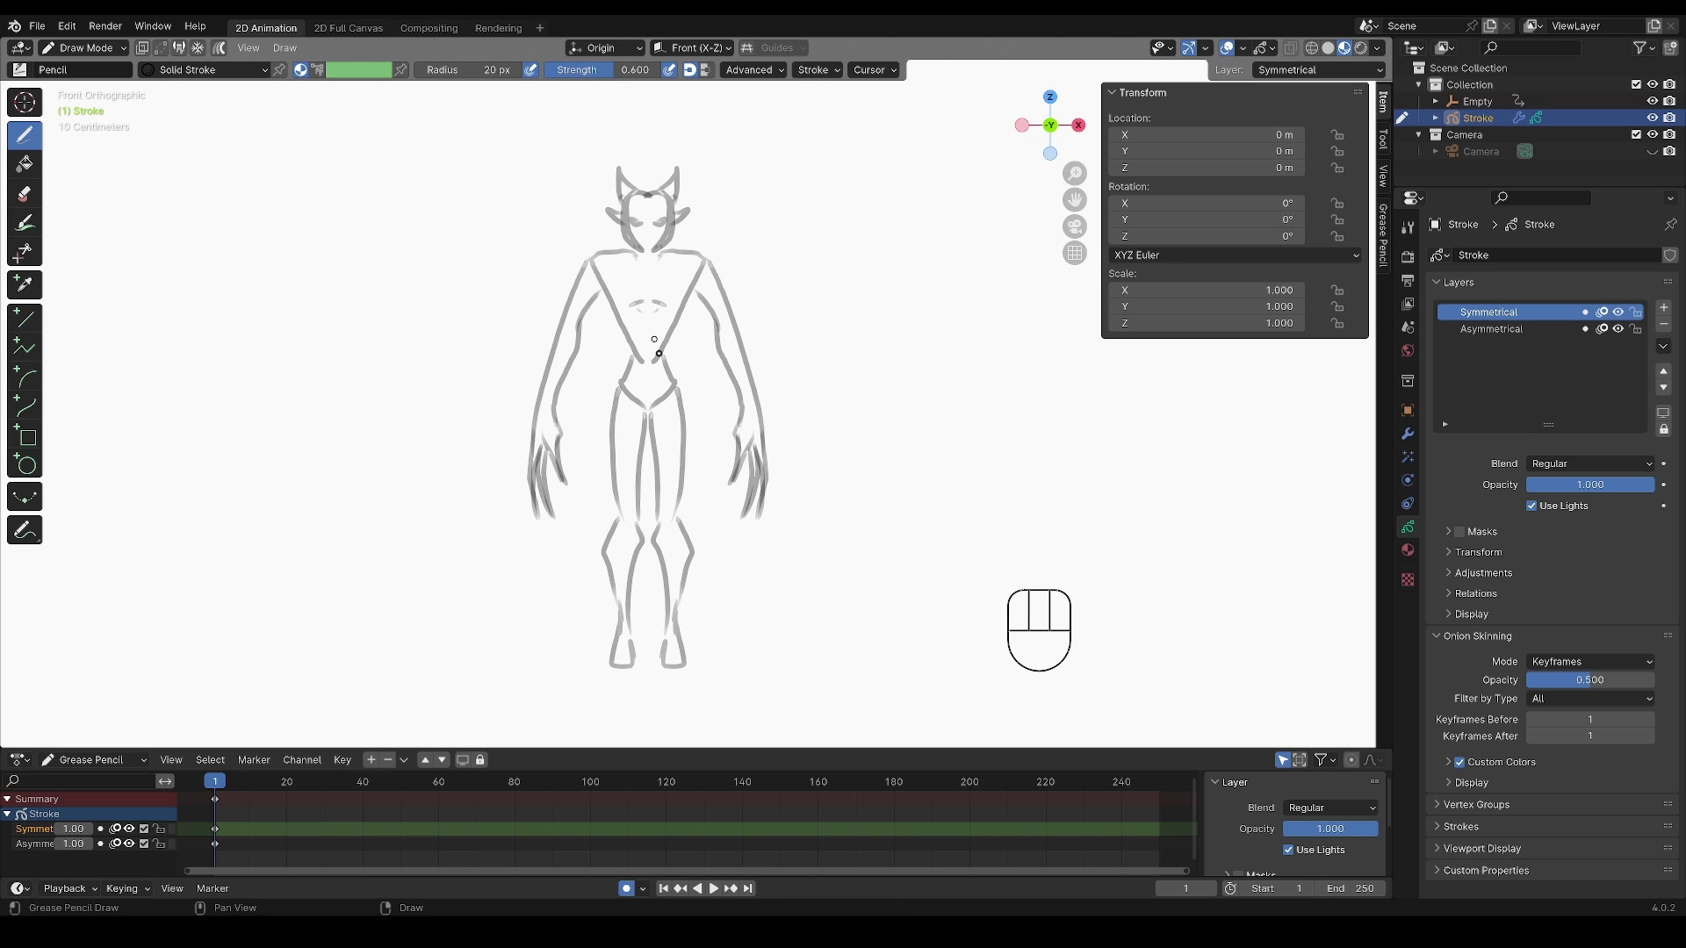
pyautogui.press('pagedown')
pyautogui.moveTo(549, 352); pyautogui.dragTo(529, 399)
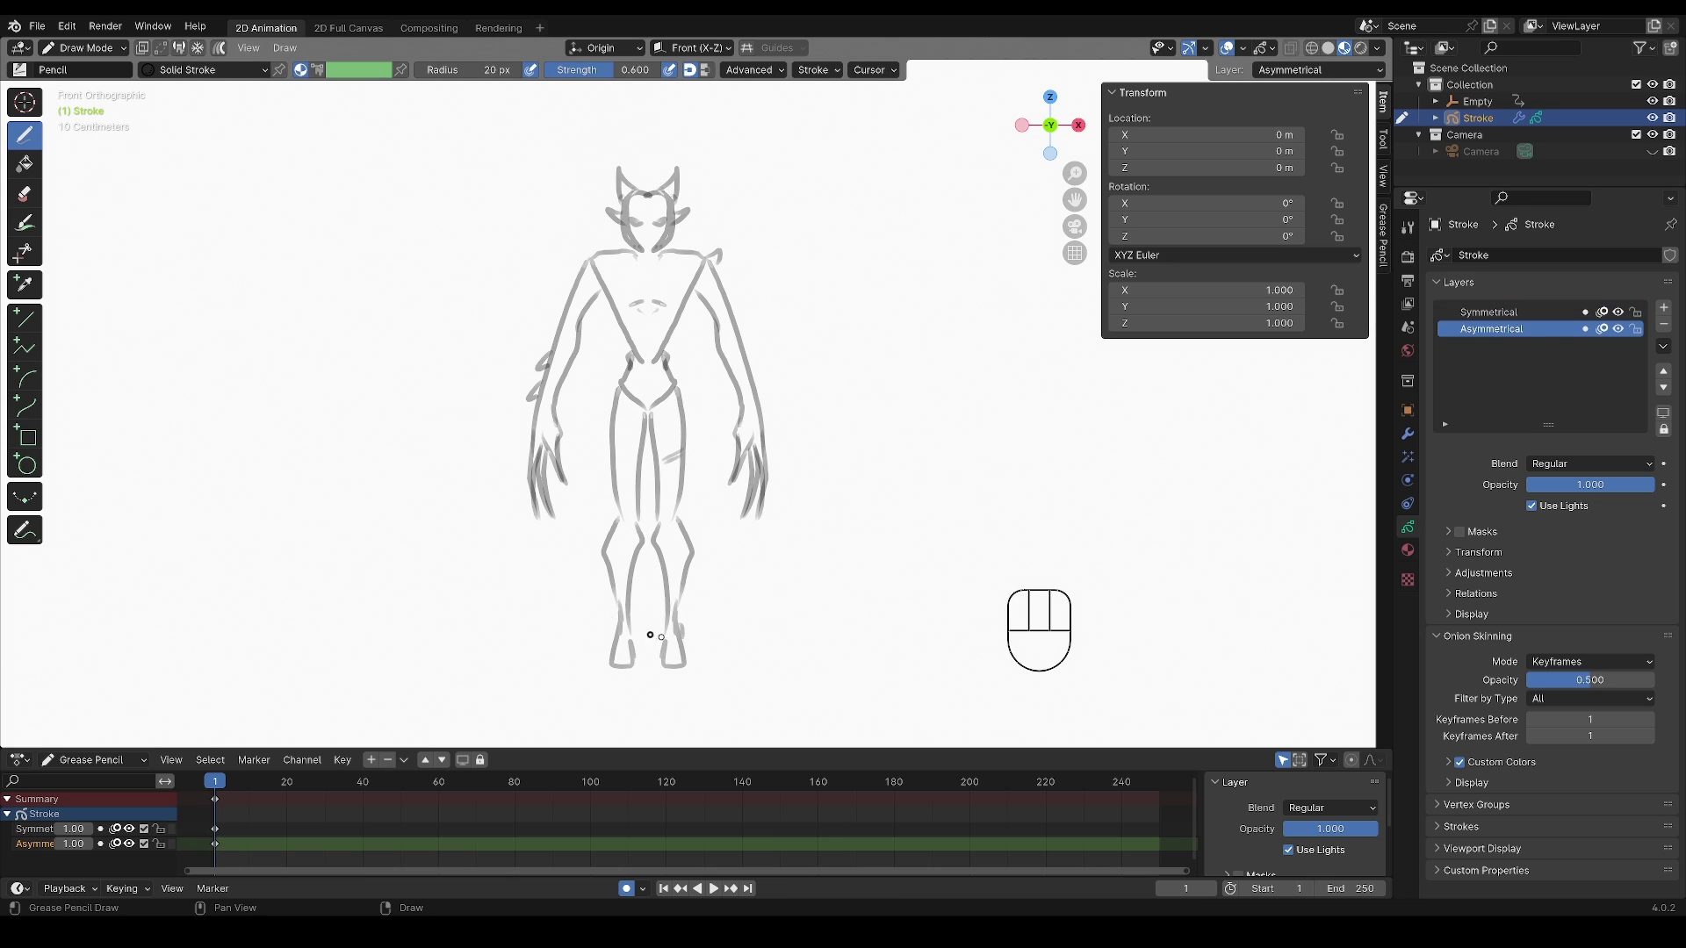
pyautogui.press('pageup')
# Sketch a mirrored spiky brute with shoulder spikes and belly lines, plus a one-sided mark.
pyautogui.scroll(-3, 649, 635)
pyautogui.keyDown('shift'); pyautogui.moveTo(649, 635); pyautogui.dragTo(711, 397, button='middle'); pyautogui.keyUp('shift')
pyautogui.moveTo(727, 395)
pyautogui.mouseDown()
pyautogui.moveTo(739, 431)
pyautogui.moveTo(807, 600)
pyautogui.moveTo(755, 562)
pyautogui.mouseUp()
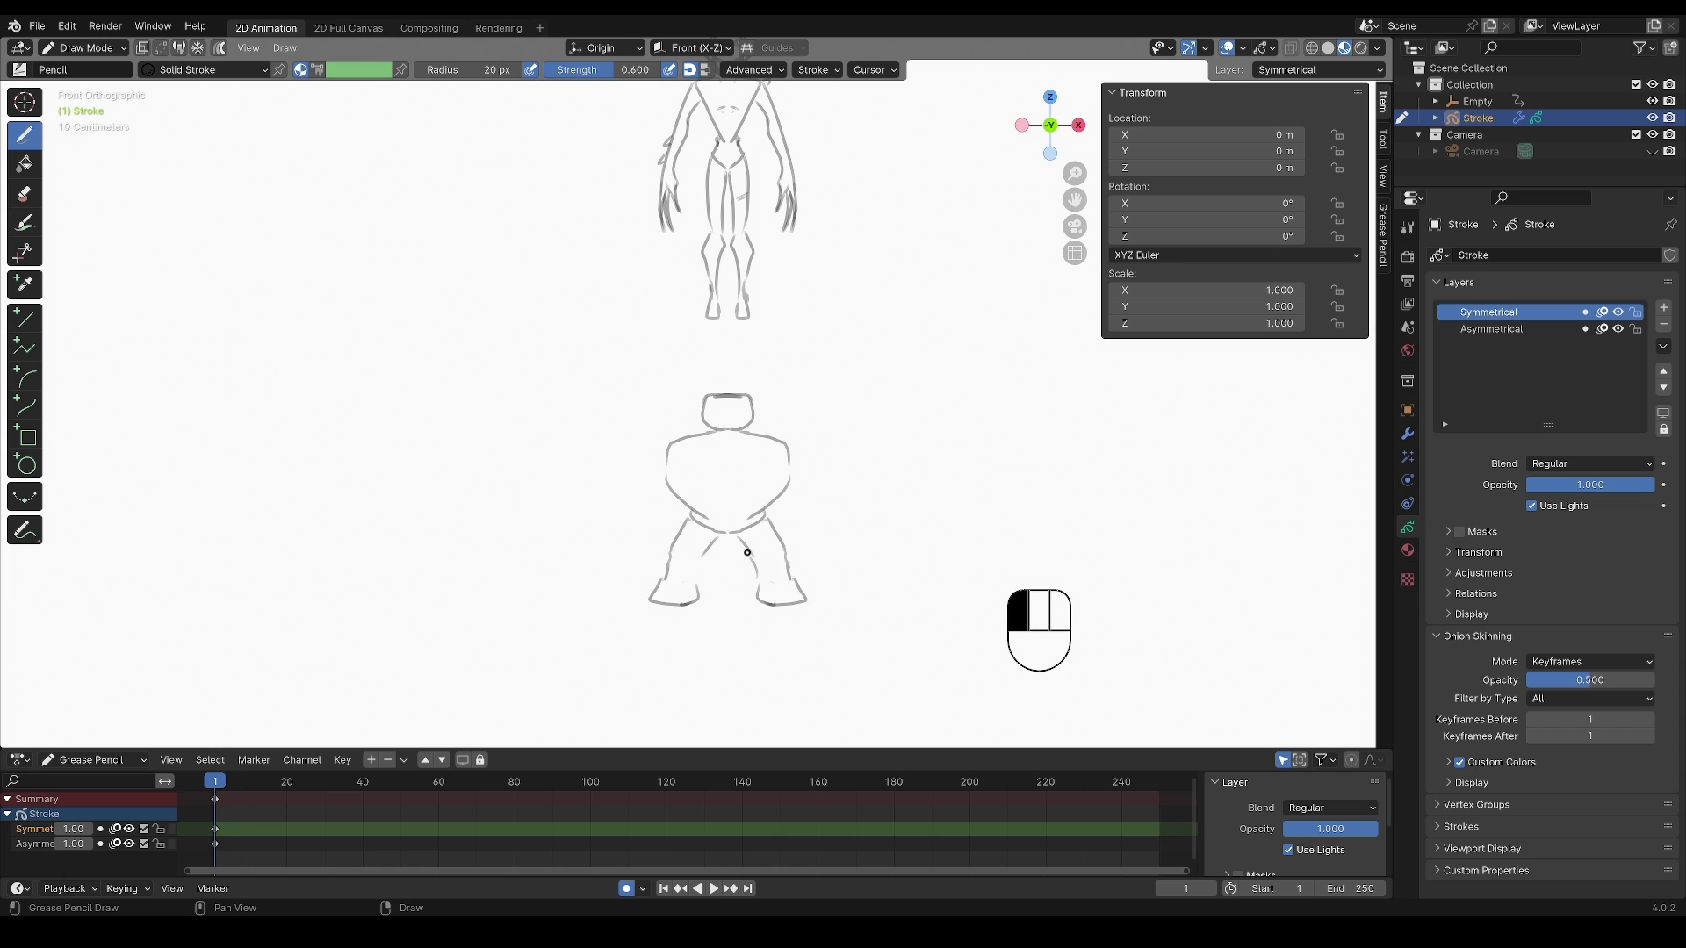
pyautogui.moveTo(786, 443); pyautogui.dragTo(803, 518)
pyautogui.scroll(2, 737, 474)
pyautogui.keyDown('shift'); pyautogui.moveTo(737, 474); pyautogui.dragTo(731, 357, button='middle'); pyautogui.keyUp('shift')
pyautogui.moveTo(731, 358)
pyautogui.mouseDown()
pyautogui.moveTo(719, 348)
pyautogui.moveTo(771, 360)
pyautogui.moveTo(843, 474)
pyautogui.mouseUp()
pyautogui.moveTo(649, 473)
pyautogui.mouseDown()
pyautogui.moveTo(763, 474)
pyautogui.moveTo(777, 535)
pyautogui.mouseUp()
pyautogui.press('pagedown')
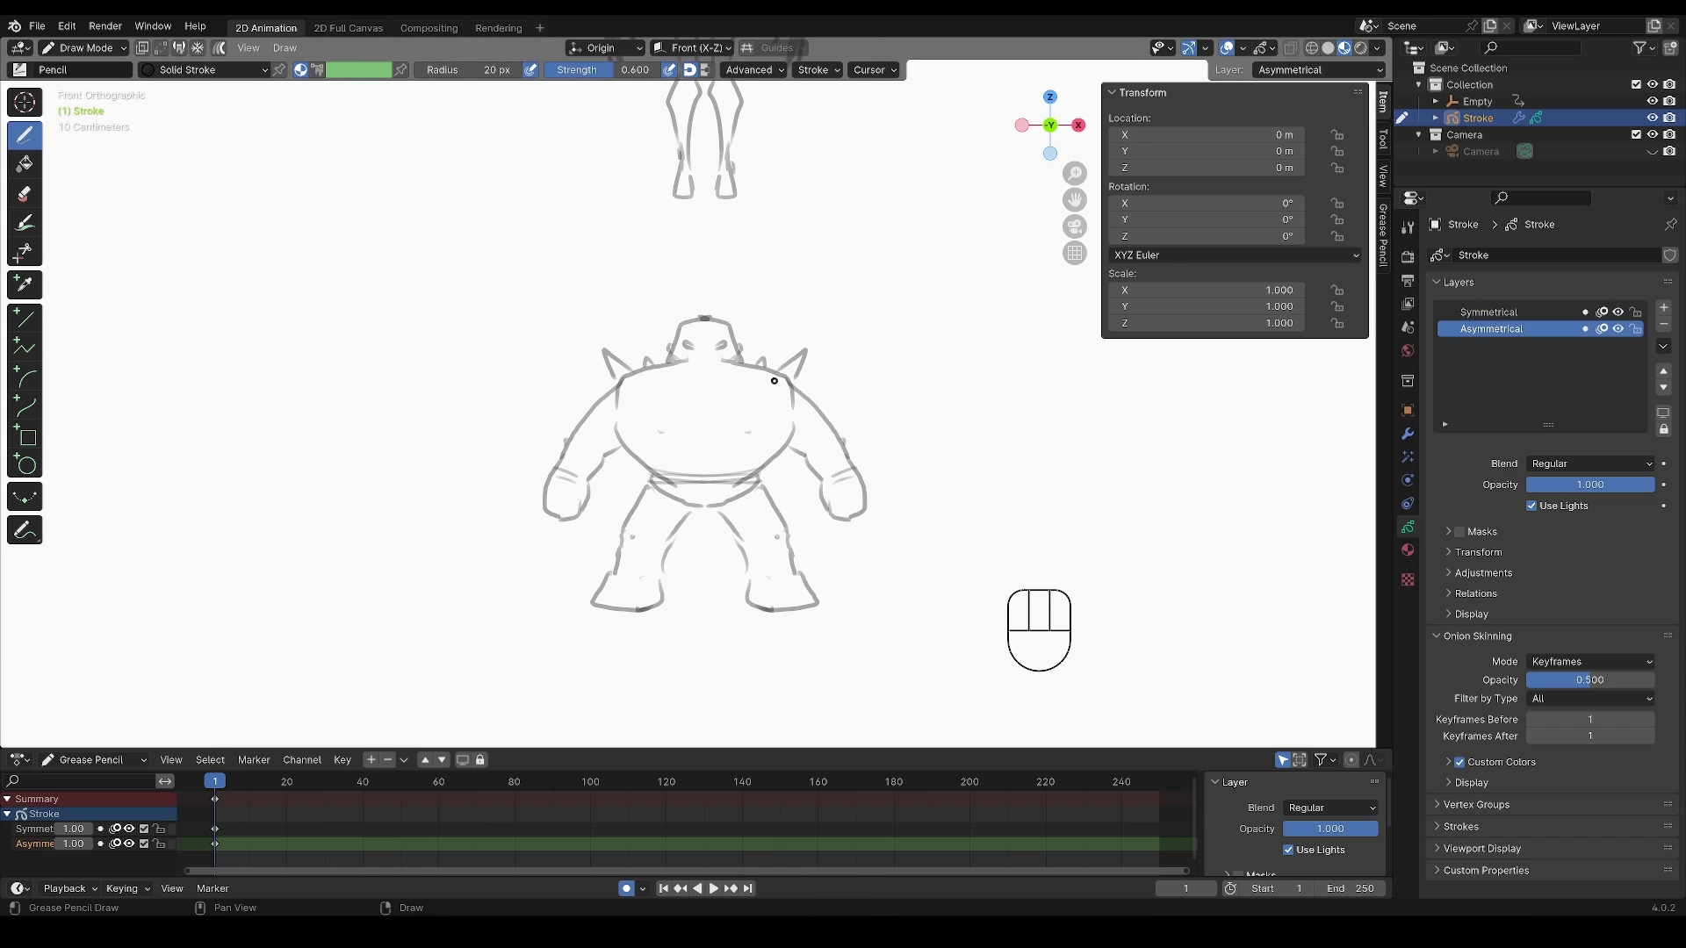
pyautogui.moveTo(650, 399); pyautogui.dragTo(660, 413)
pyautogui.hotkey('ctrl', 'Tab')
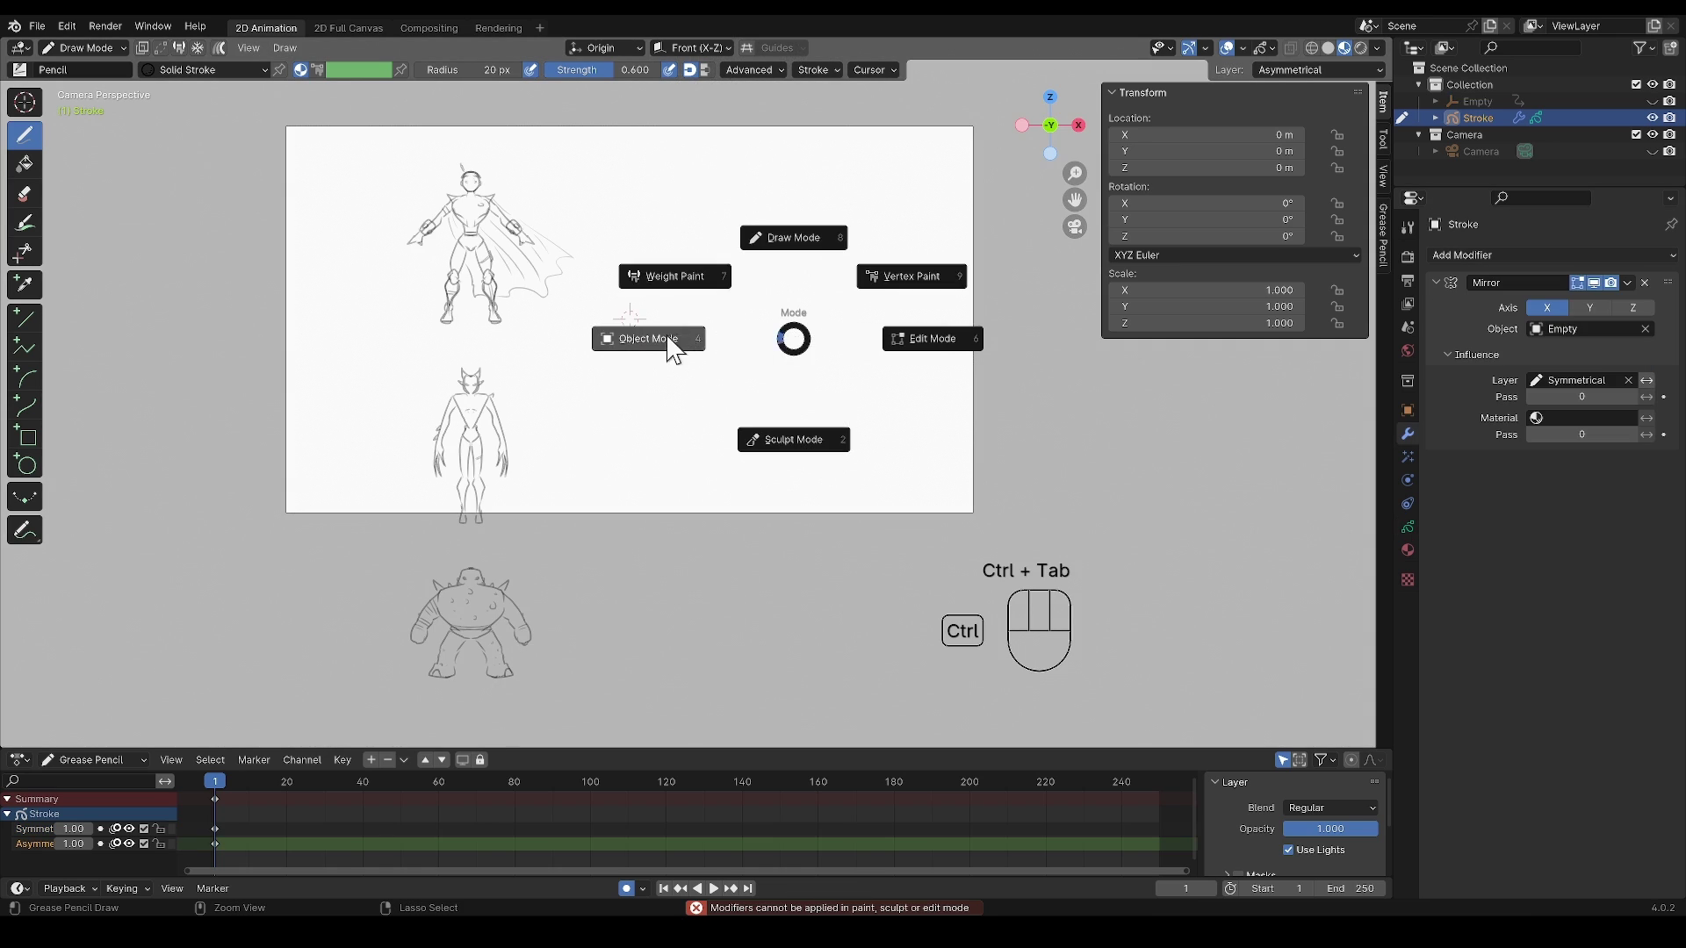
# Apply the Mirror modifier, merge Symmetrical down, and rename the merged layer 'Thumbnails'.
pyautogui.click(675, 351)
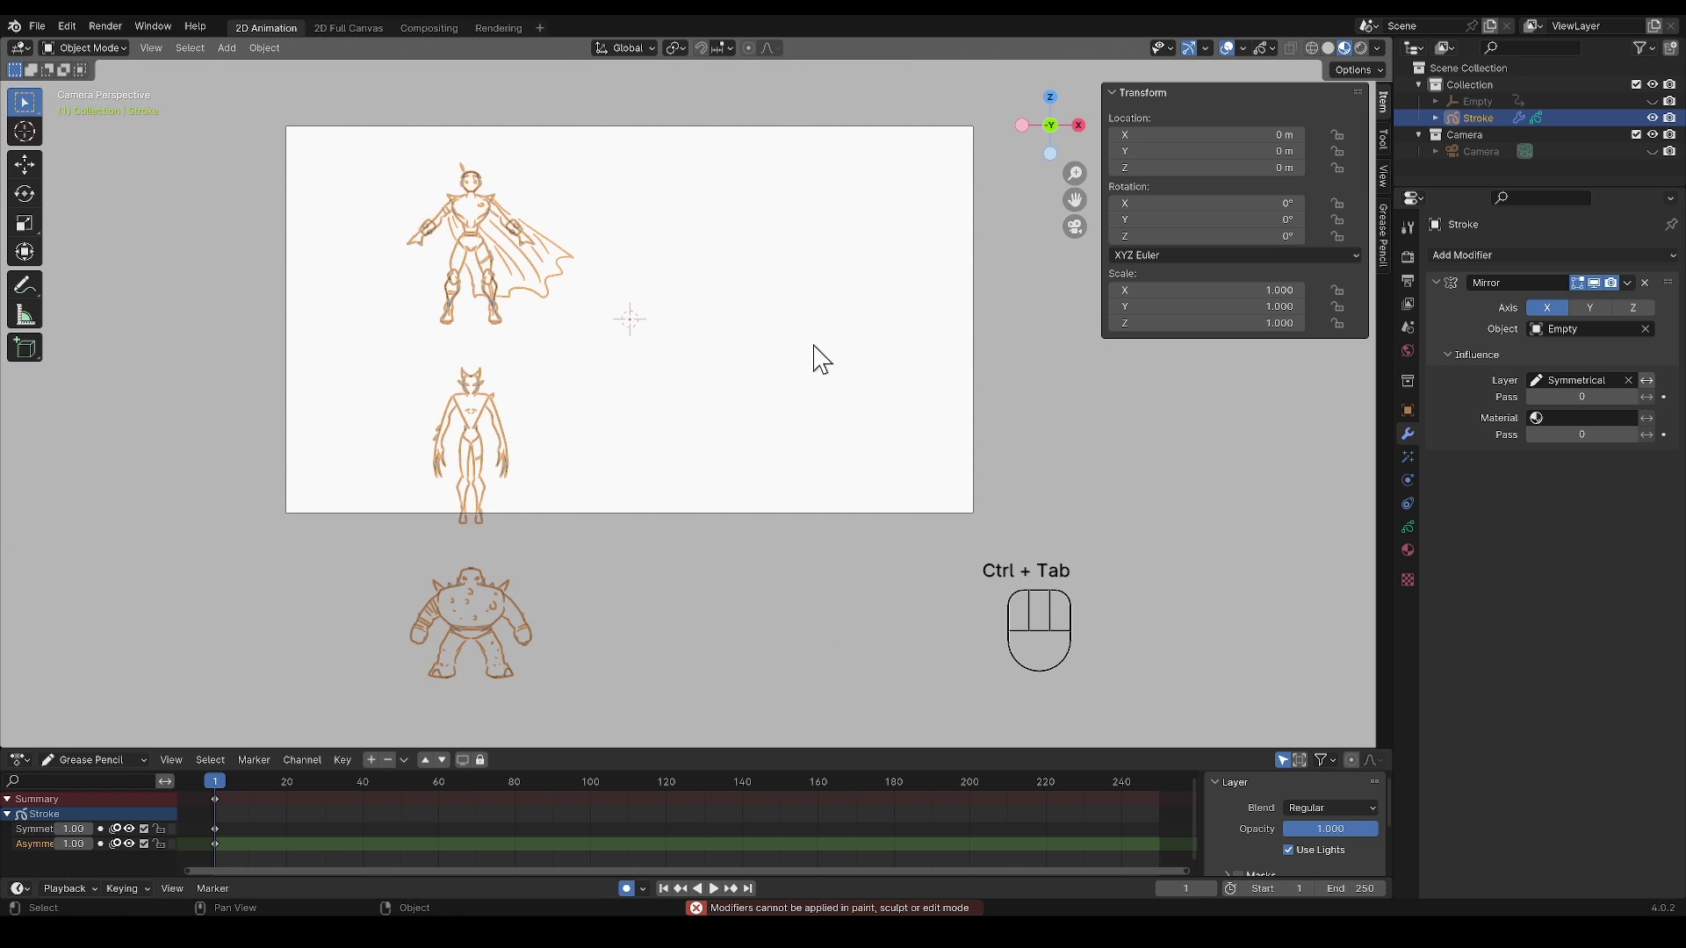
pyautogui.click(1626, 281)
pyautogui.click(1582, 303)
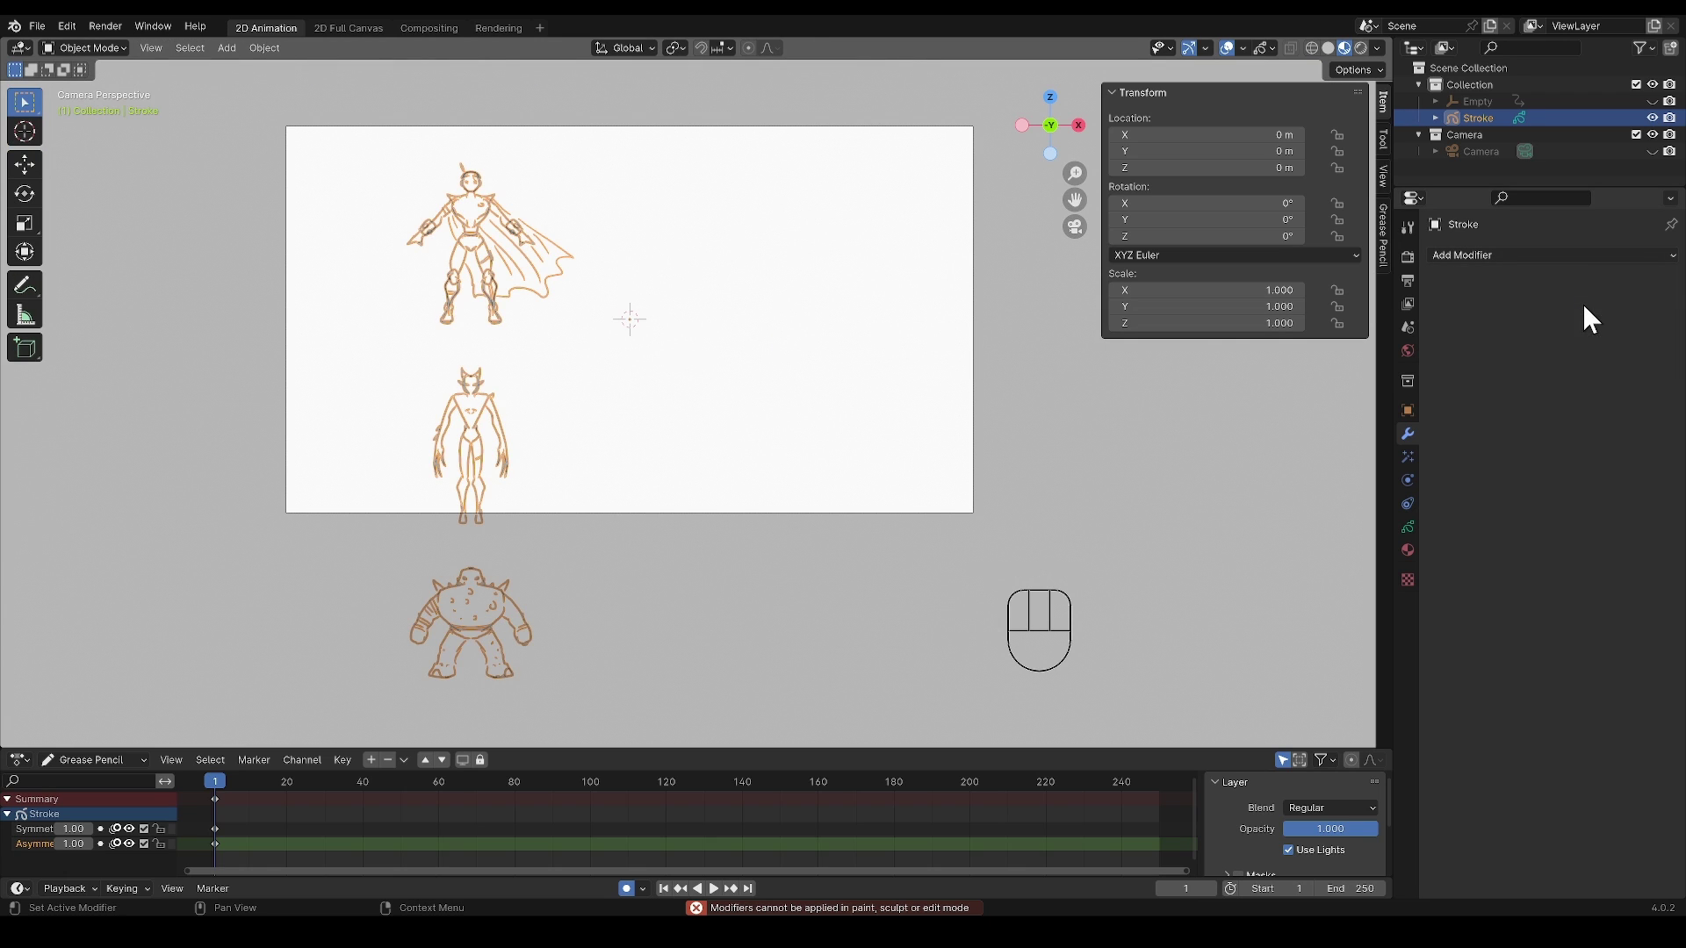
pyautogui.click(1407, 527)
pyautogui.click(1493, 312)
pyautogui.click(1664, 347)
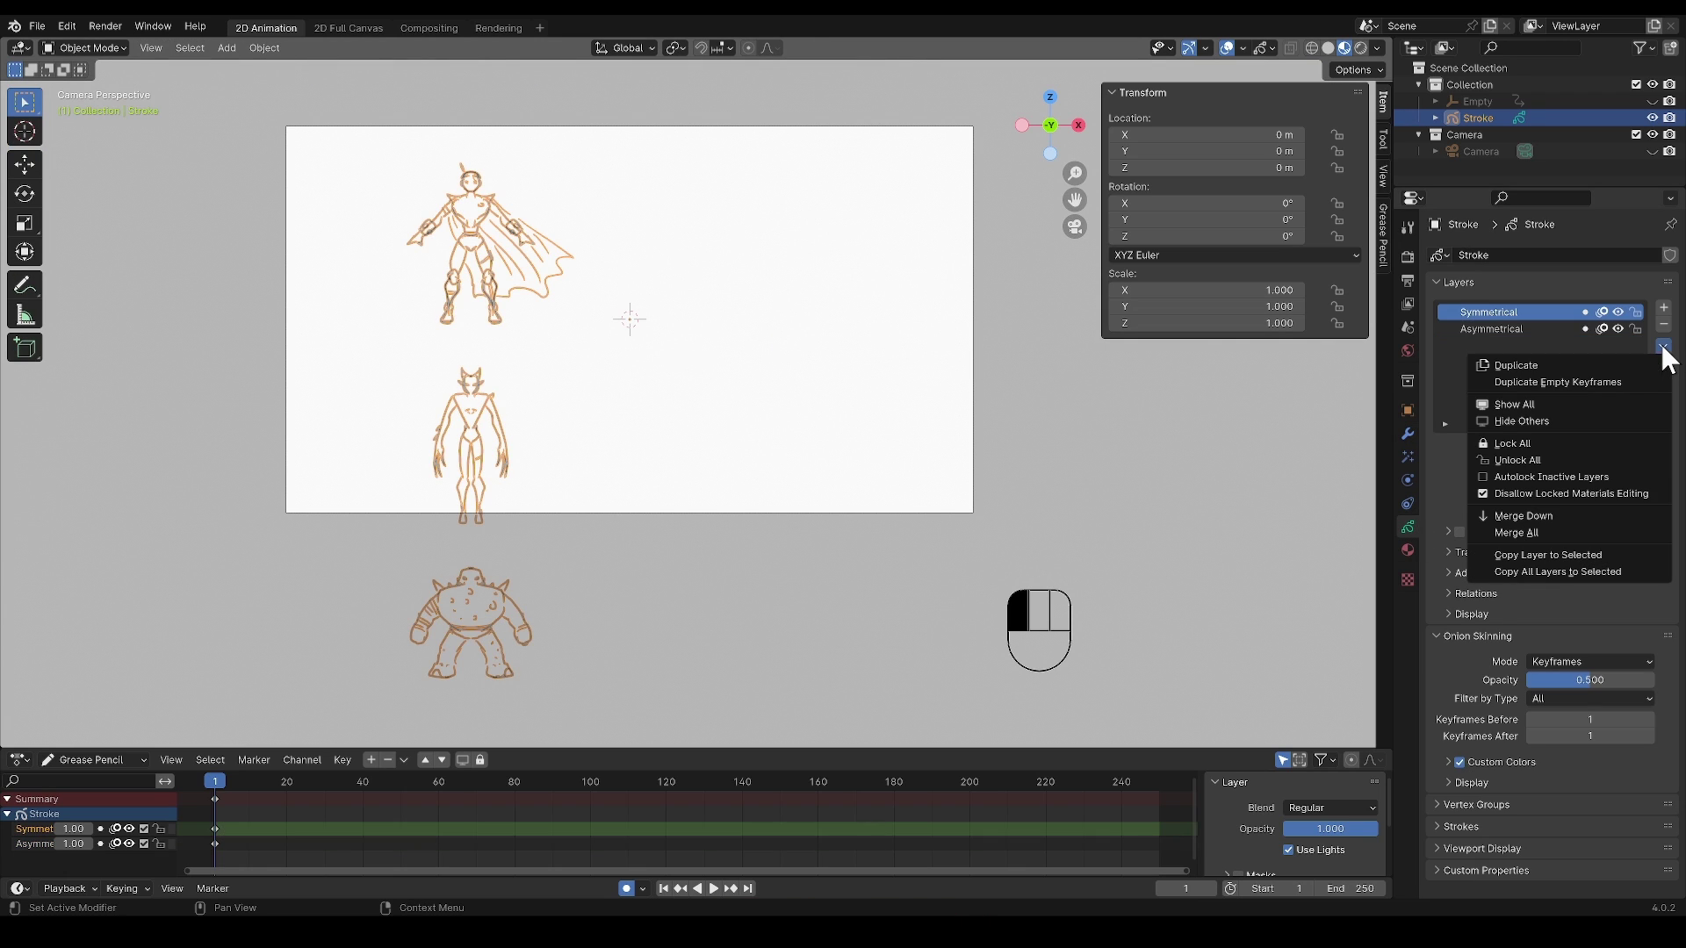
pyautogui.click(1558, 518)
pyautogui.doubleClick(1510, 312)
pyautogui.write('Thum')
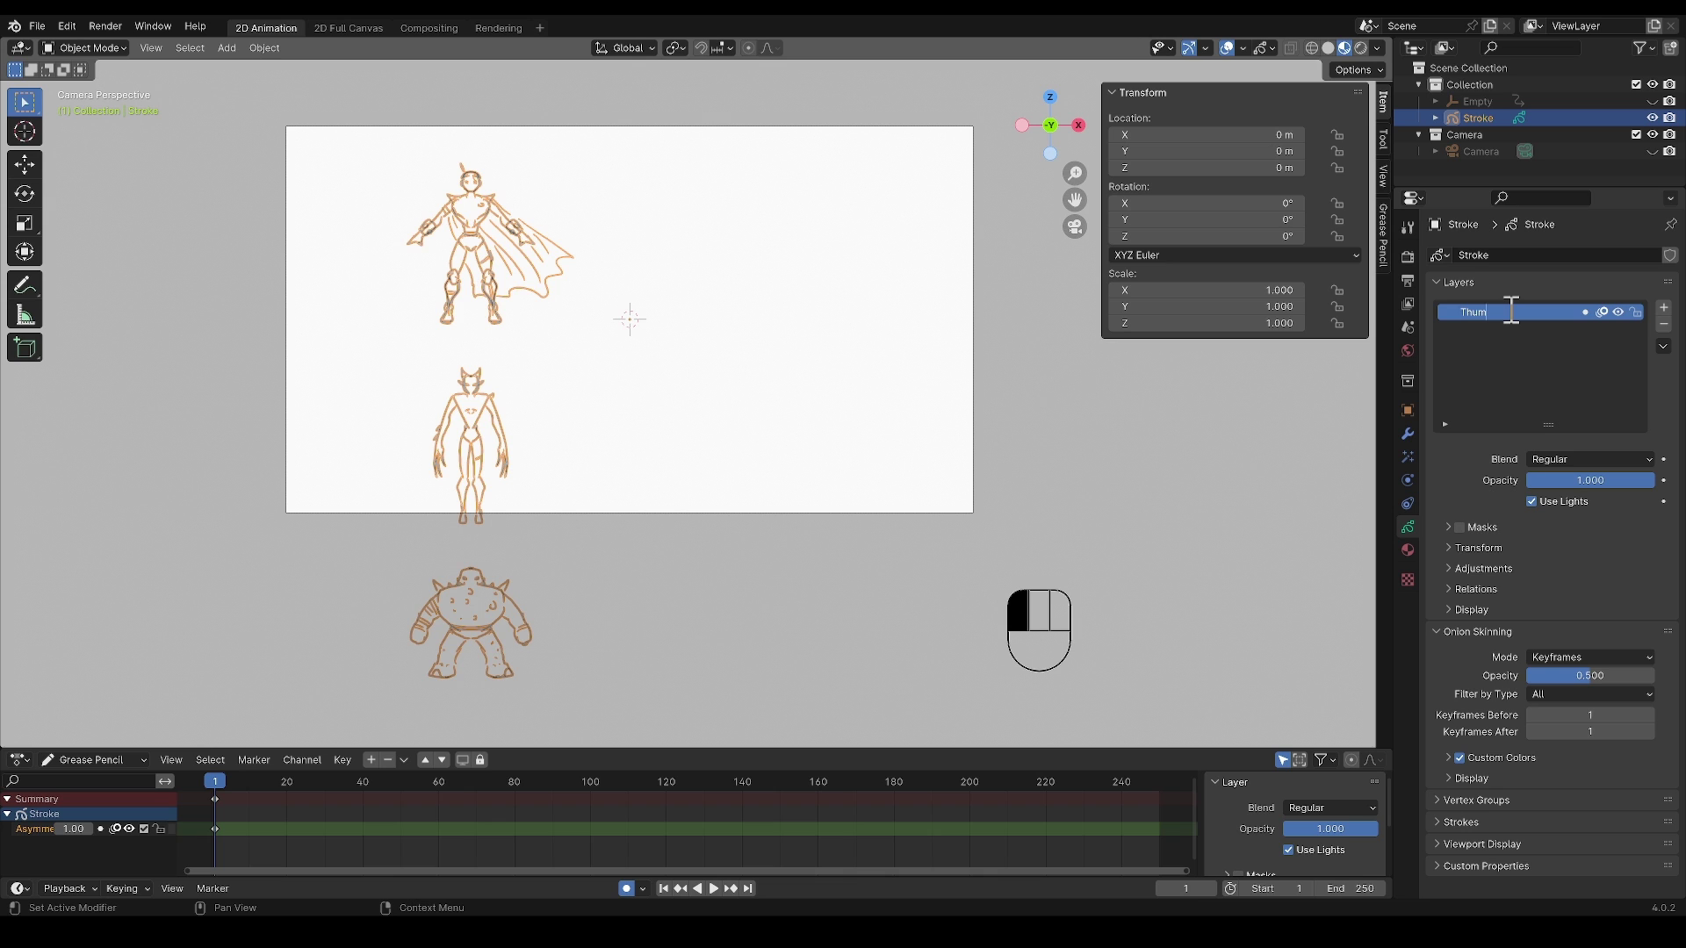
pyautogui.write('bnails')
pyautogui.press('Return')
# In Edit Mode, move the middle and spiky figures into a row beside the first.
pyautogui.press('Tab')
pyautogui.moveTo(372, 357)
pyautogui.mouseDown()
pyautogui.moveTo(391, 519)
pyautogui.moveTo(436, 489)
pyautogui.mouseUp()
pyautogui.press('g')
pyautogui.click(630, 298)
pyautogui.click(518, 619)
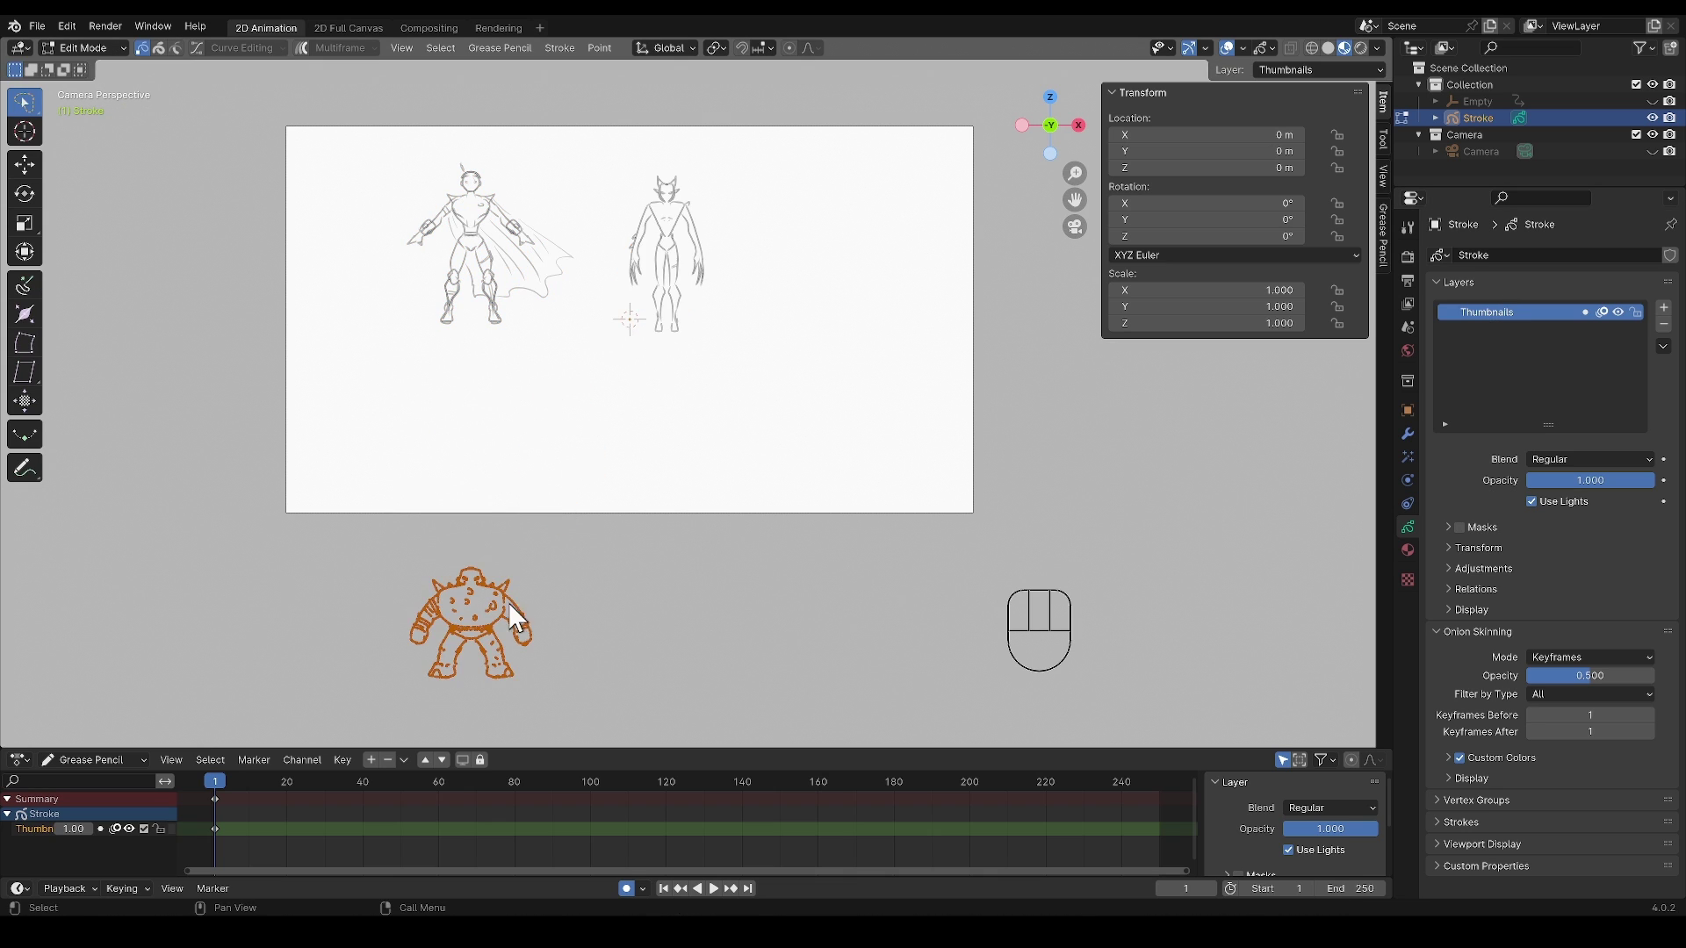
pyautogui.press('g')
# Handwrite a title above the figures and the numbers 1, 2 and 3 beneath them.
pyautogui.moveTo(167, 204); pyautogui.dragTo(325, 189)
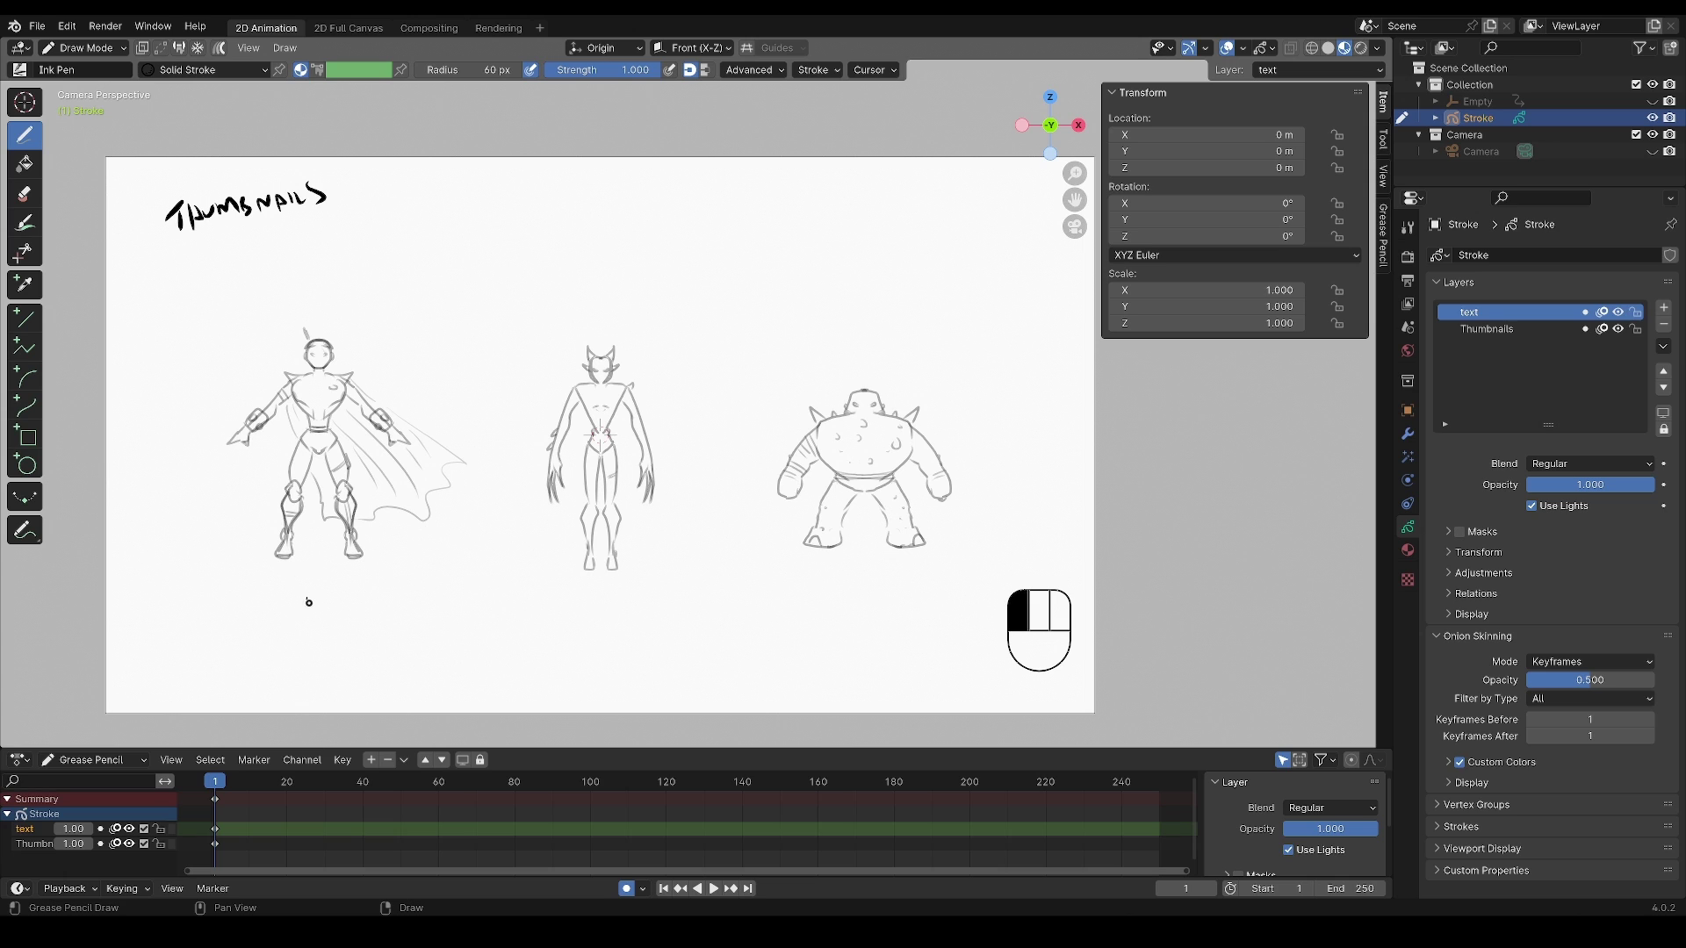
pyautogui.moveTo(309, 603); pyautogui.dragTo(307, 617)
pyautogui.moveTo(591, 599); pyautogui.dragTo(619, 620)
pyautogui.moveTo(862, 586); pyautogui.dragTo(872, 610)
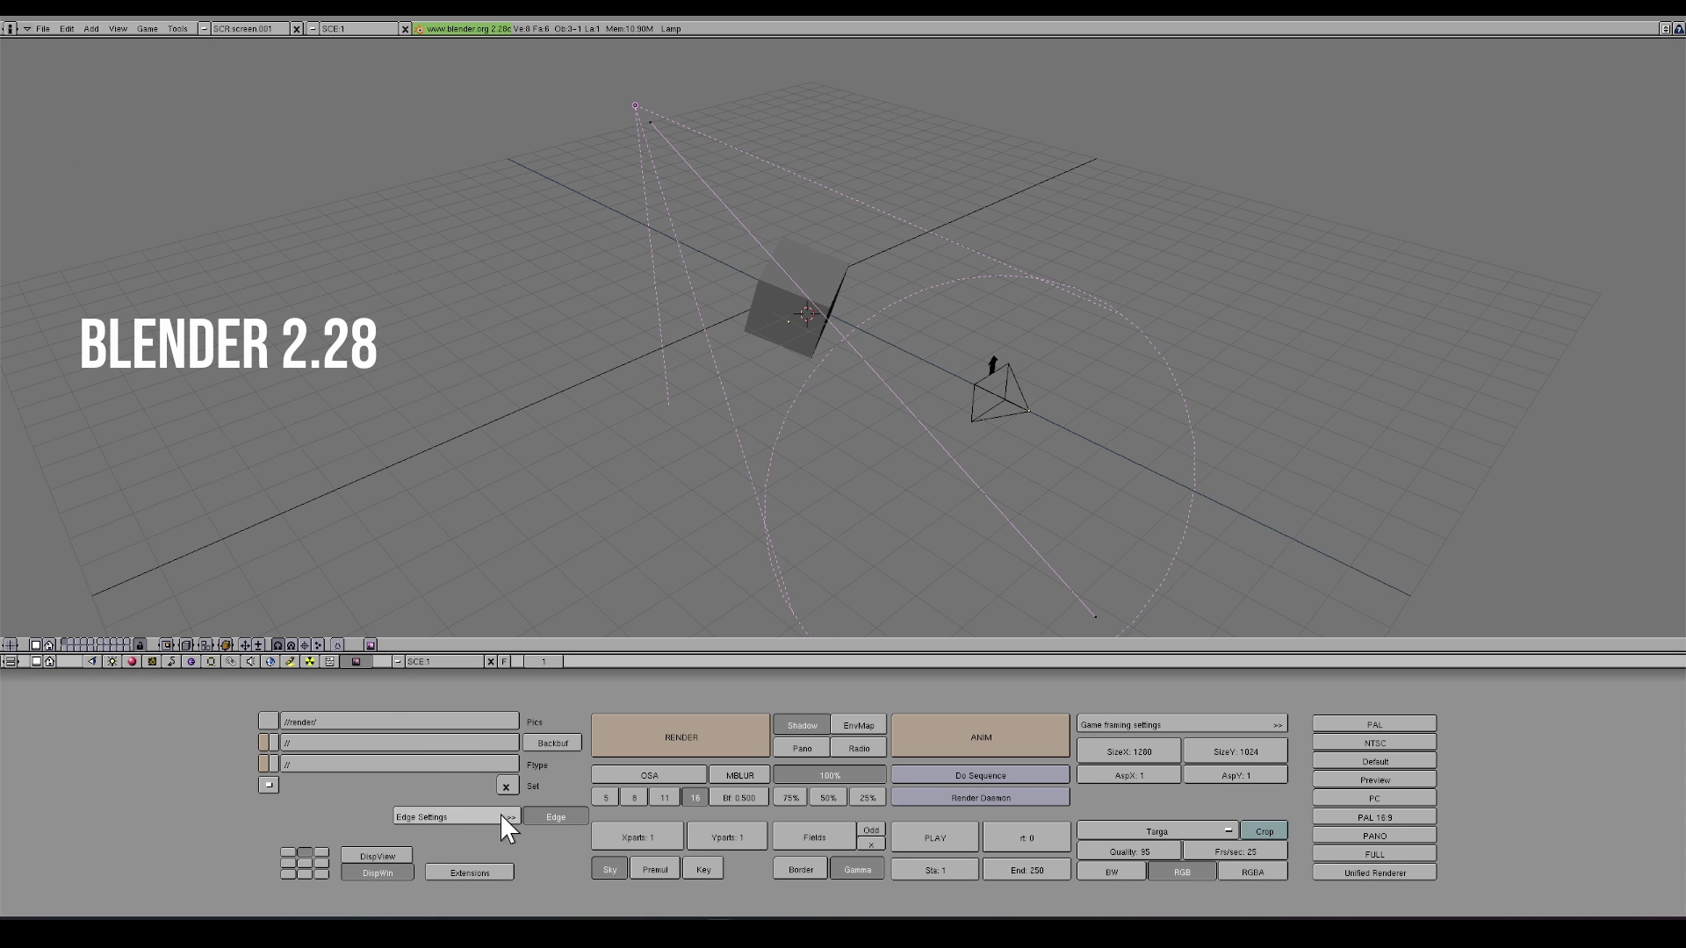
# Show the Line Art modifier in the viewport and rotate the camera around Z.
pyautogui.click(502, 817)
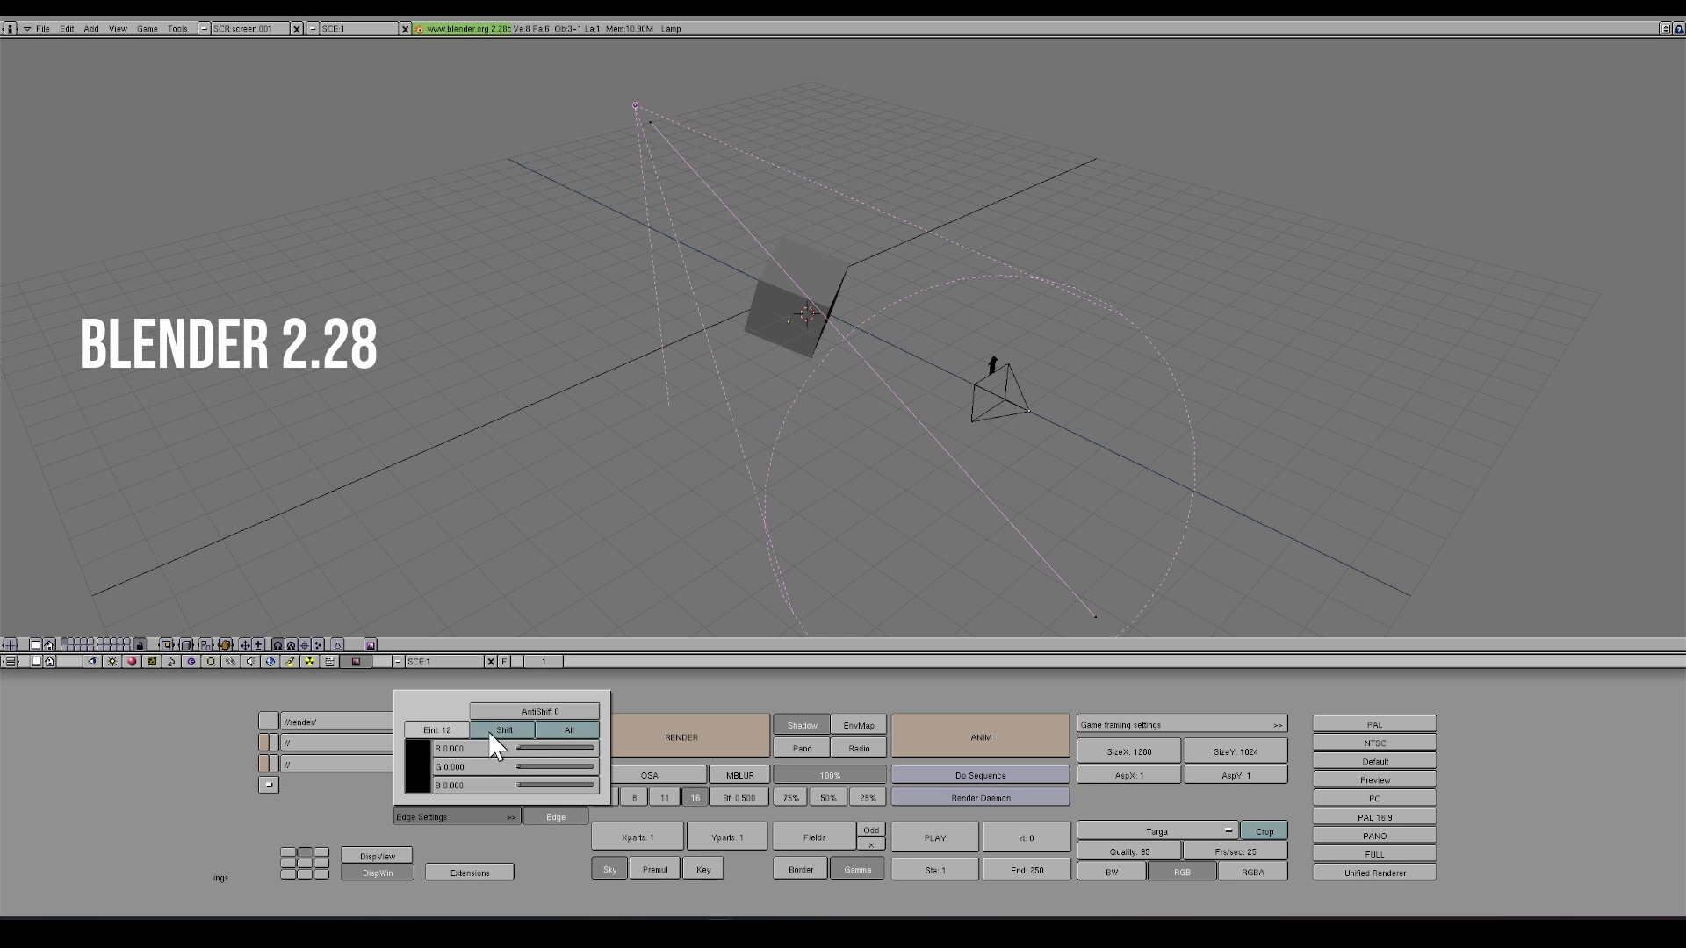
pyautogui.click(681, 737)
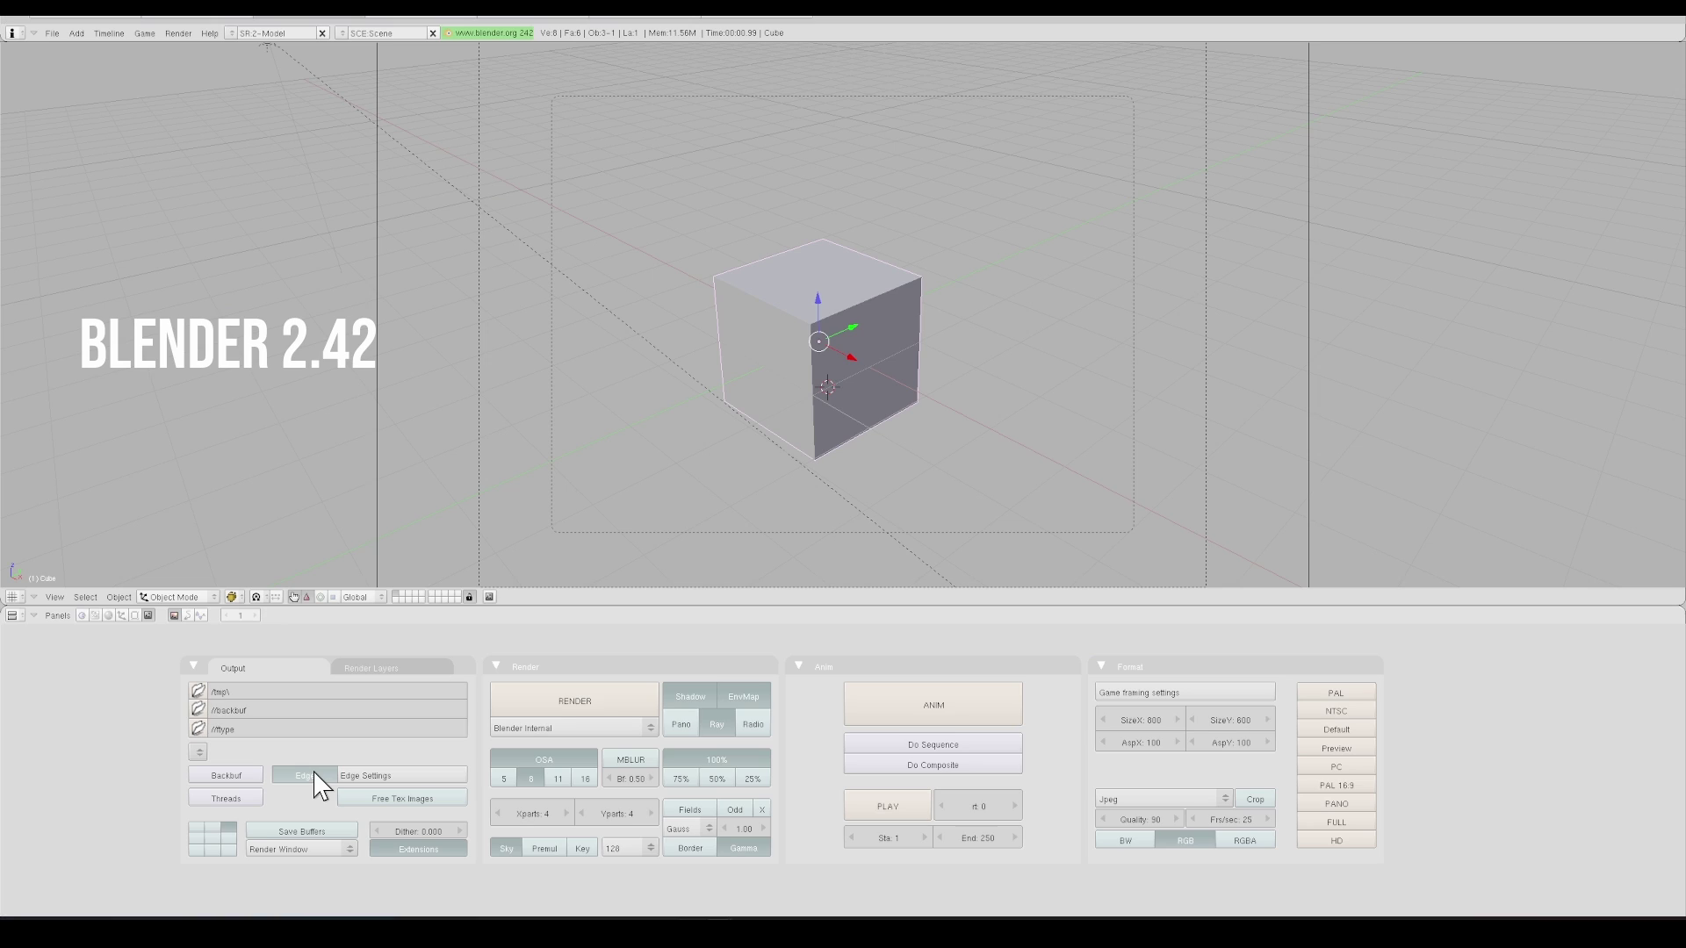
pyautogui.click(549, 698)
pyautogui.click(1561, 676)
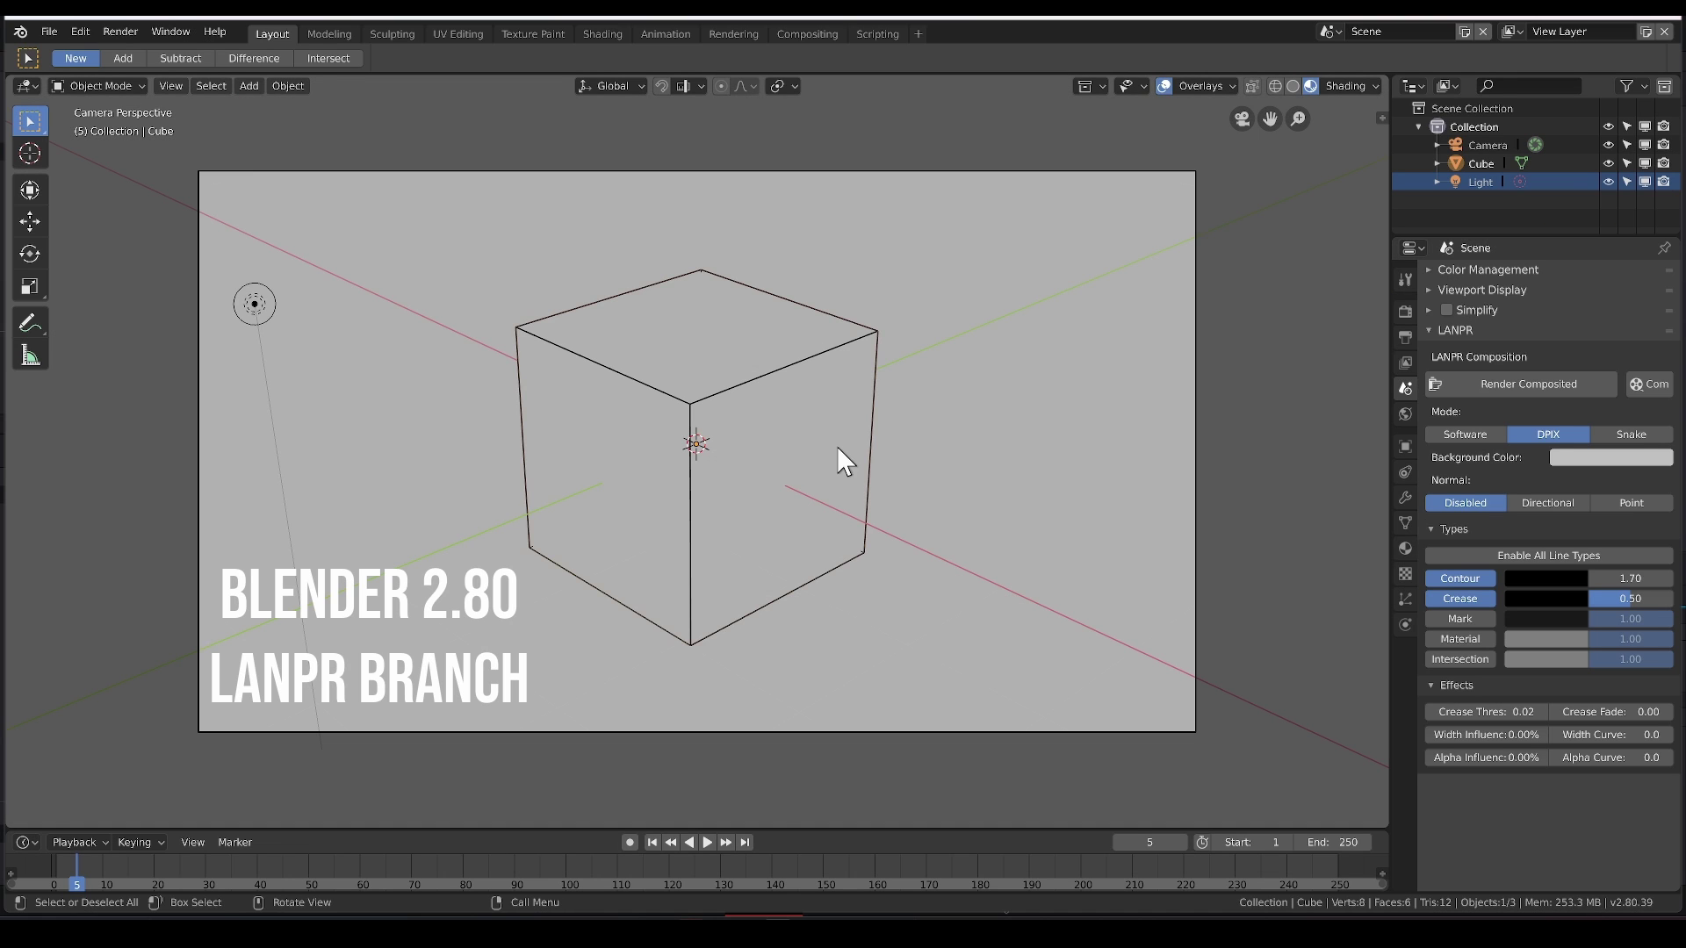
pyautogui.press('r')
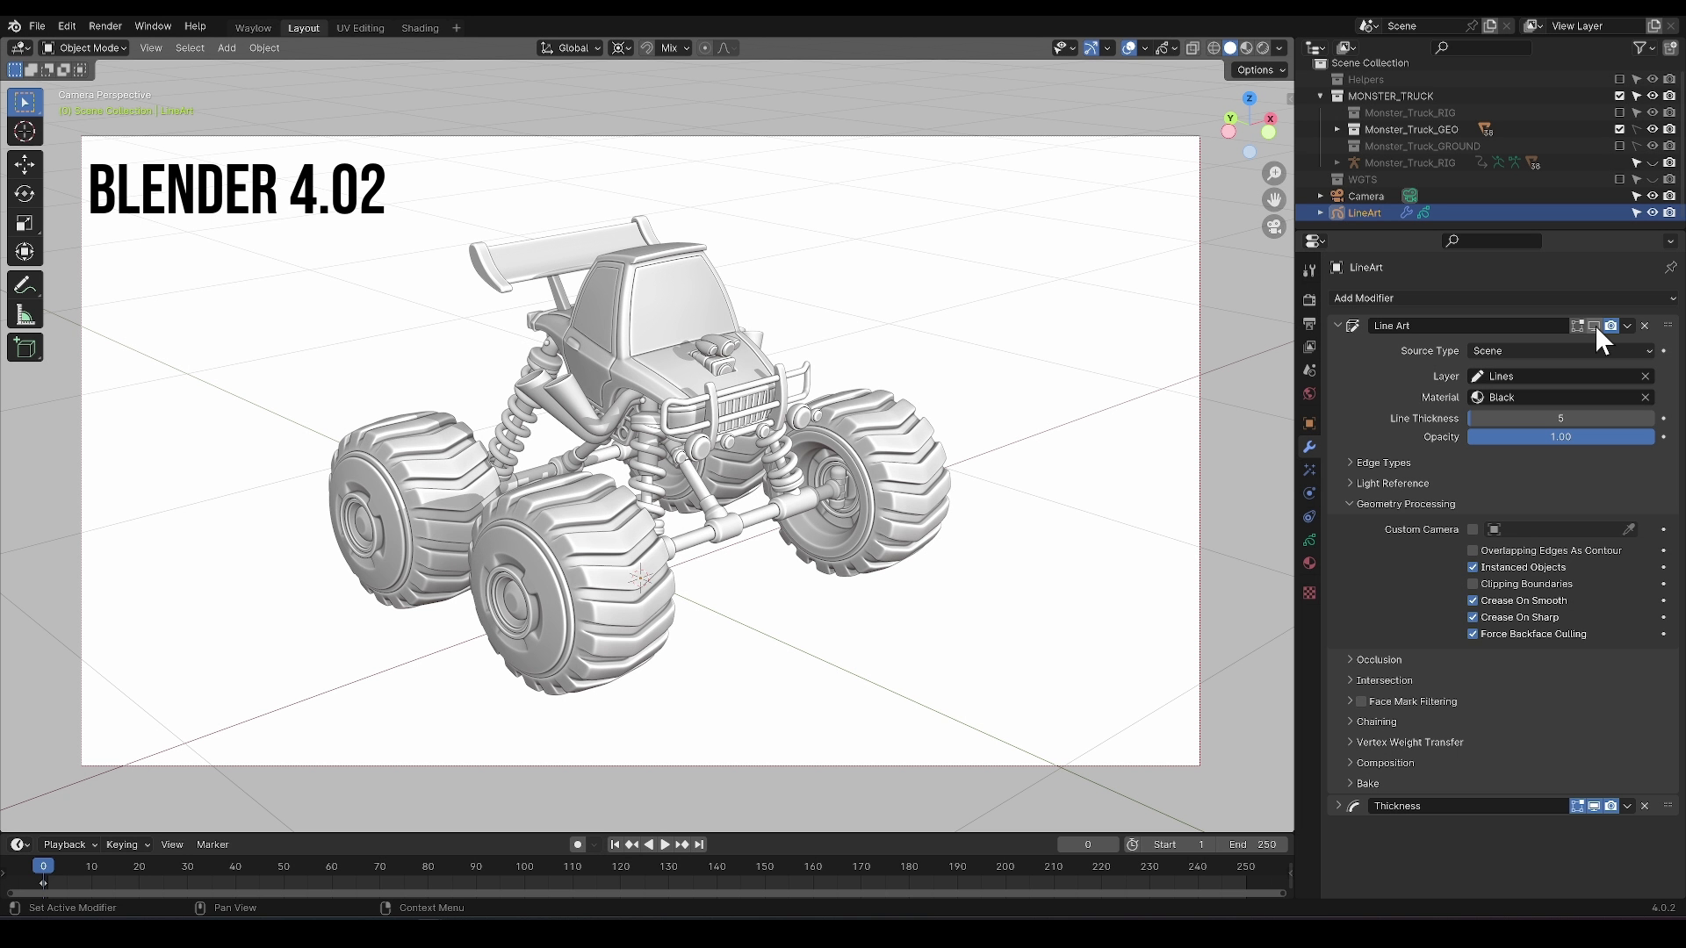
pyautogui.click(1593, 326)
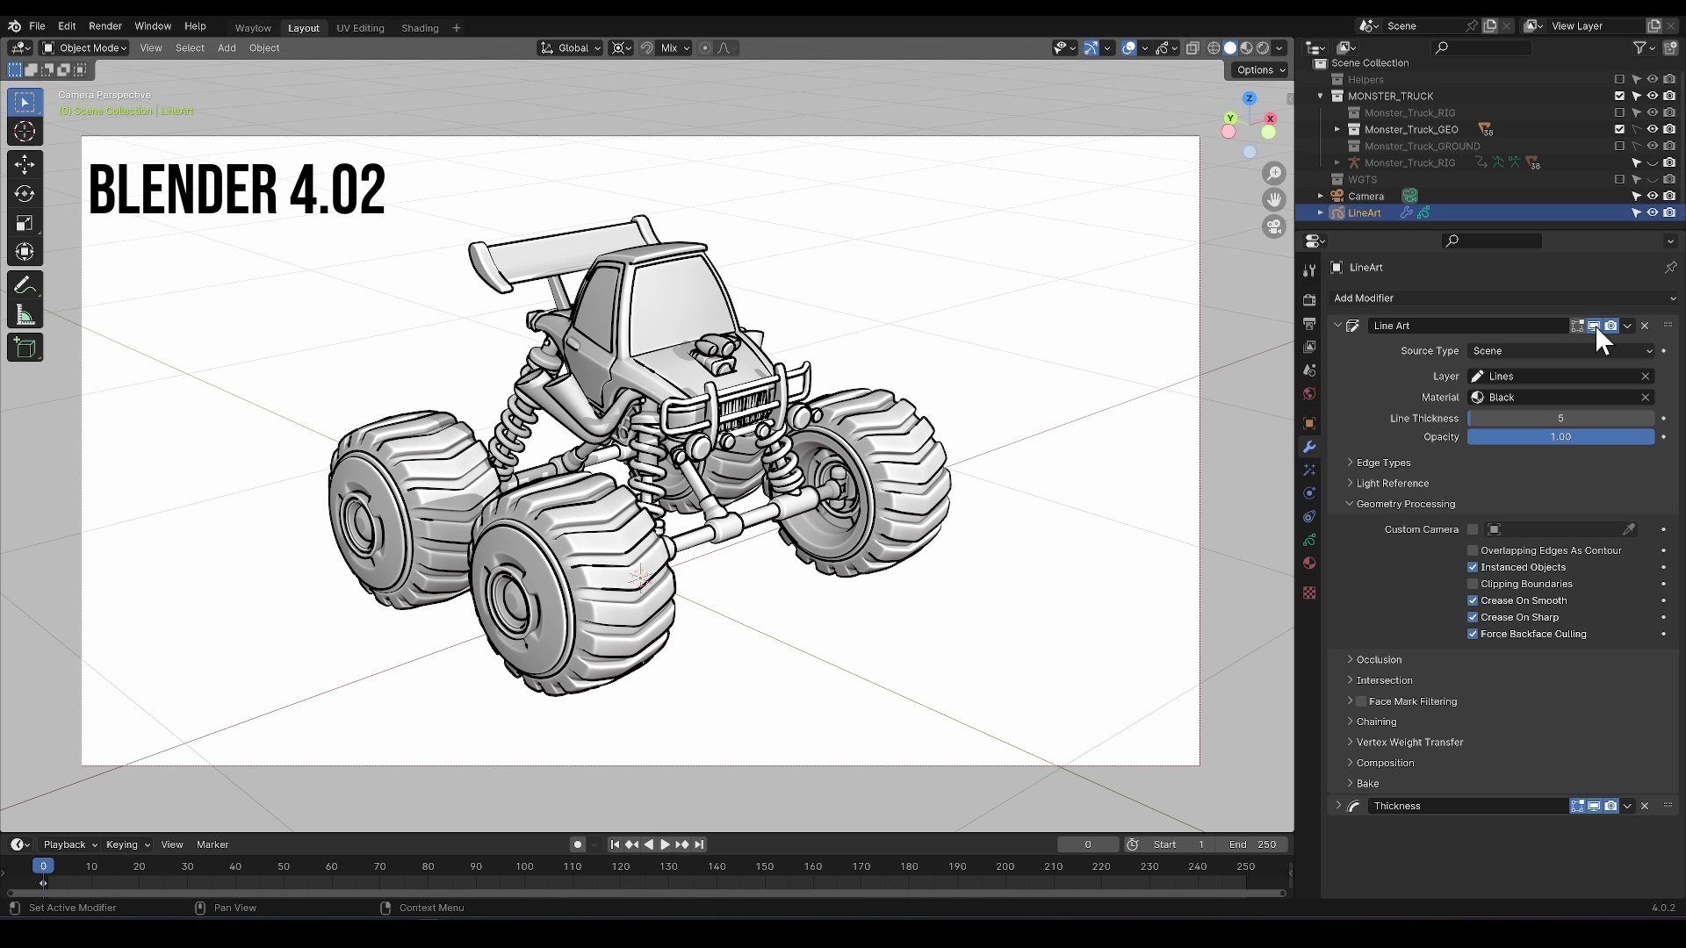
pyautogui.click(1366, 196)
pyautogui.press('r')
pyautogui.press('z')
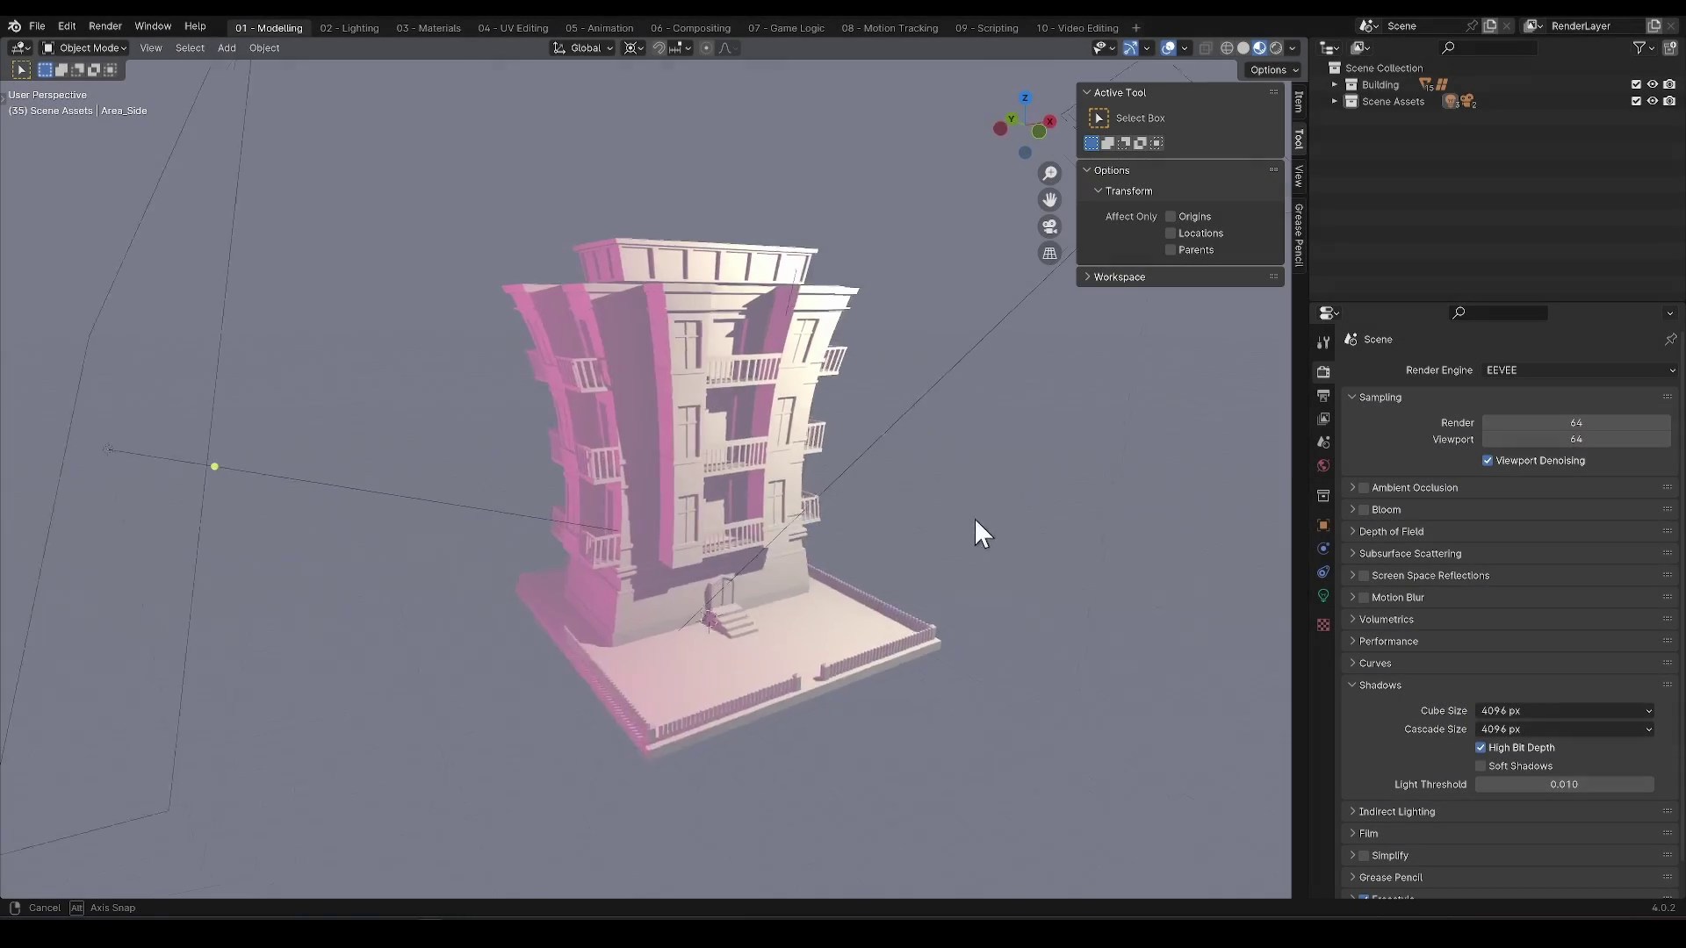
# Inspect the building scene's area lights and camera, then view the building through the camera.
pyautogui.moveTo(974, 530); pyautogui.dragTo(846, 529, button='middle')
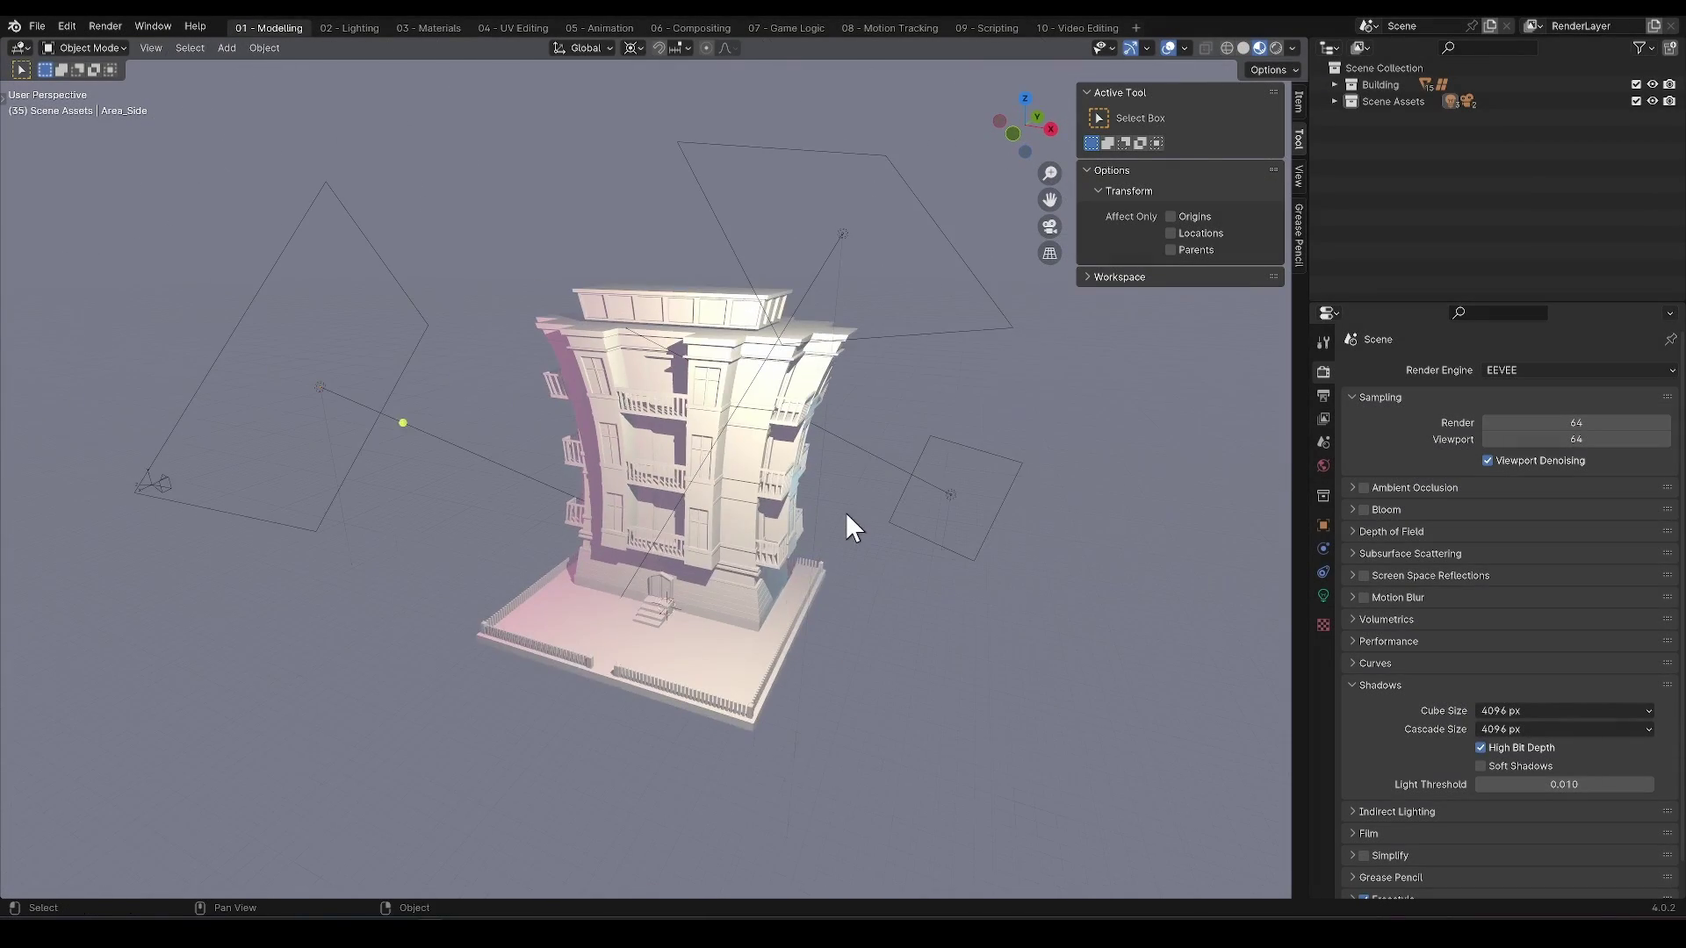
pyautogui.click(1013, 481)
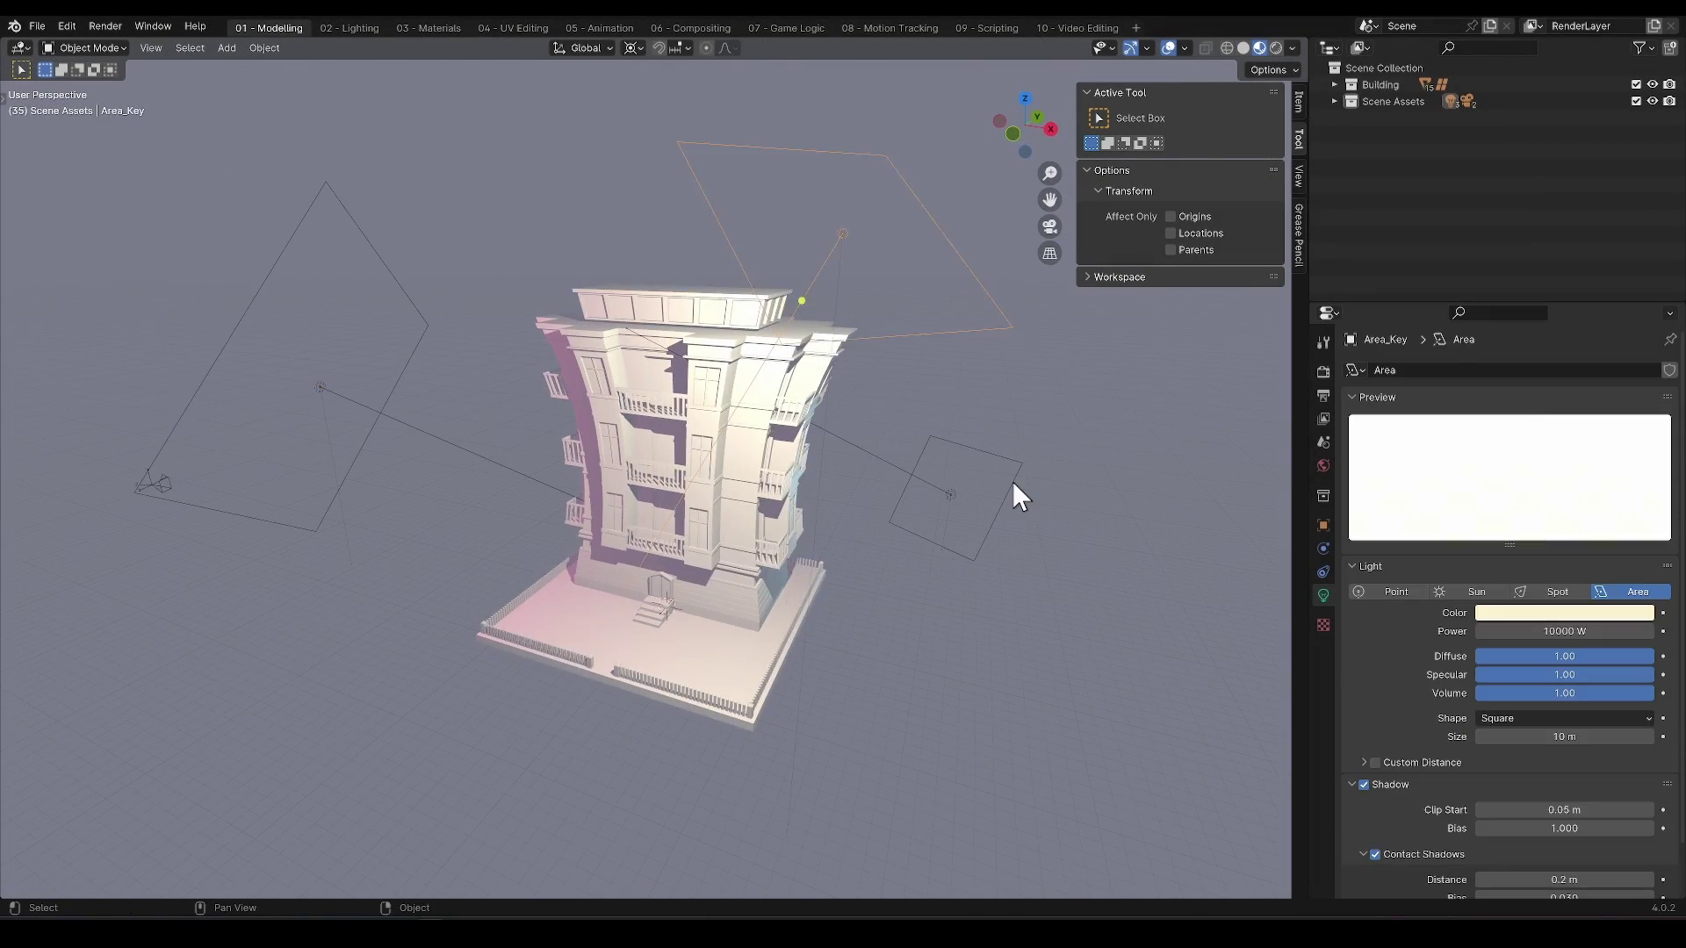
pyautogui.click(383, 407)
pyautogui.click(1006, 713)
pyautogui.press('KP_0')
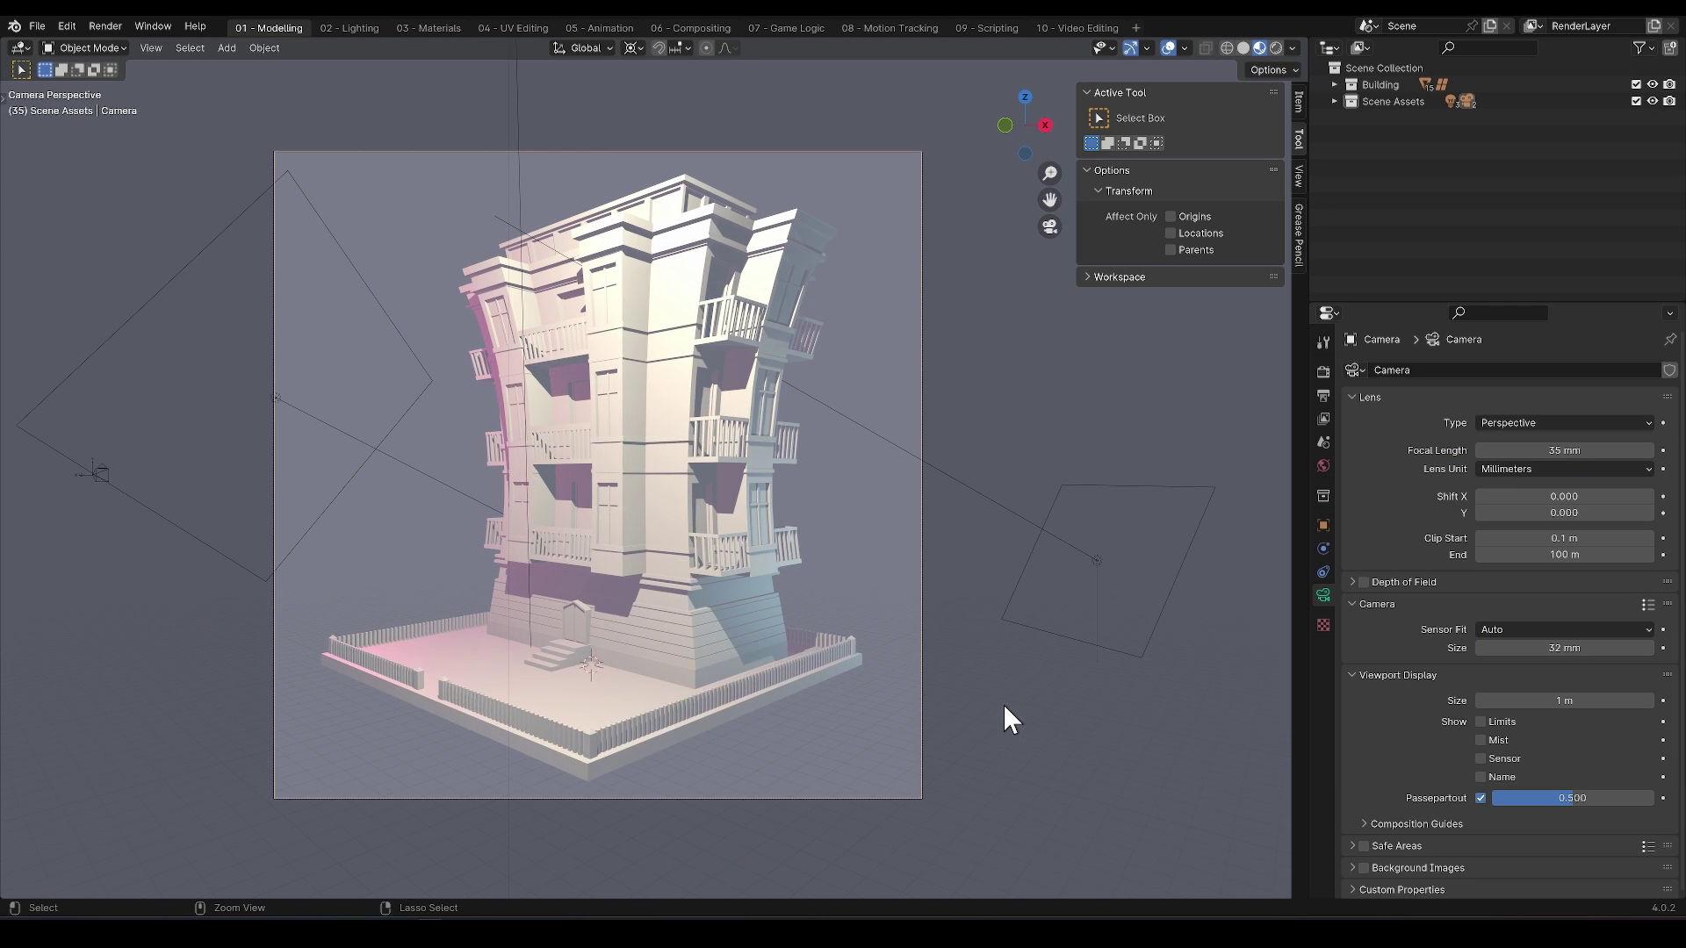
pyautogui.scroll(1, 1006, 655)
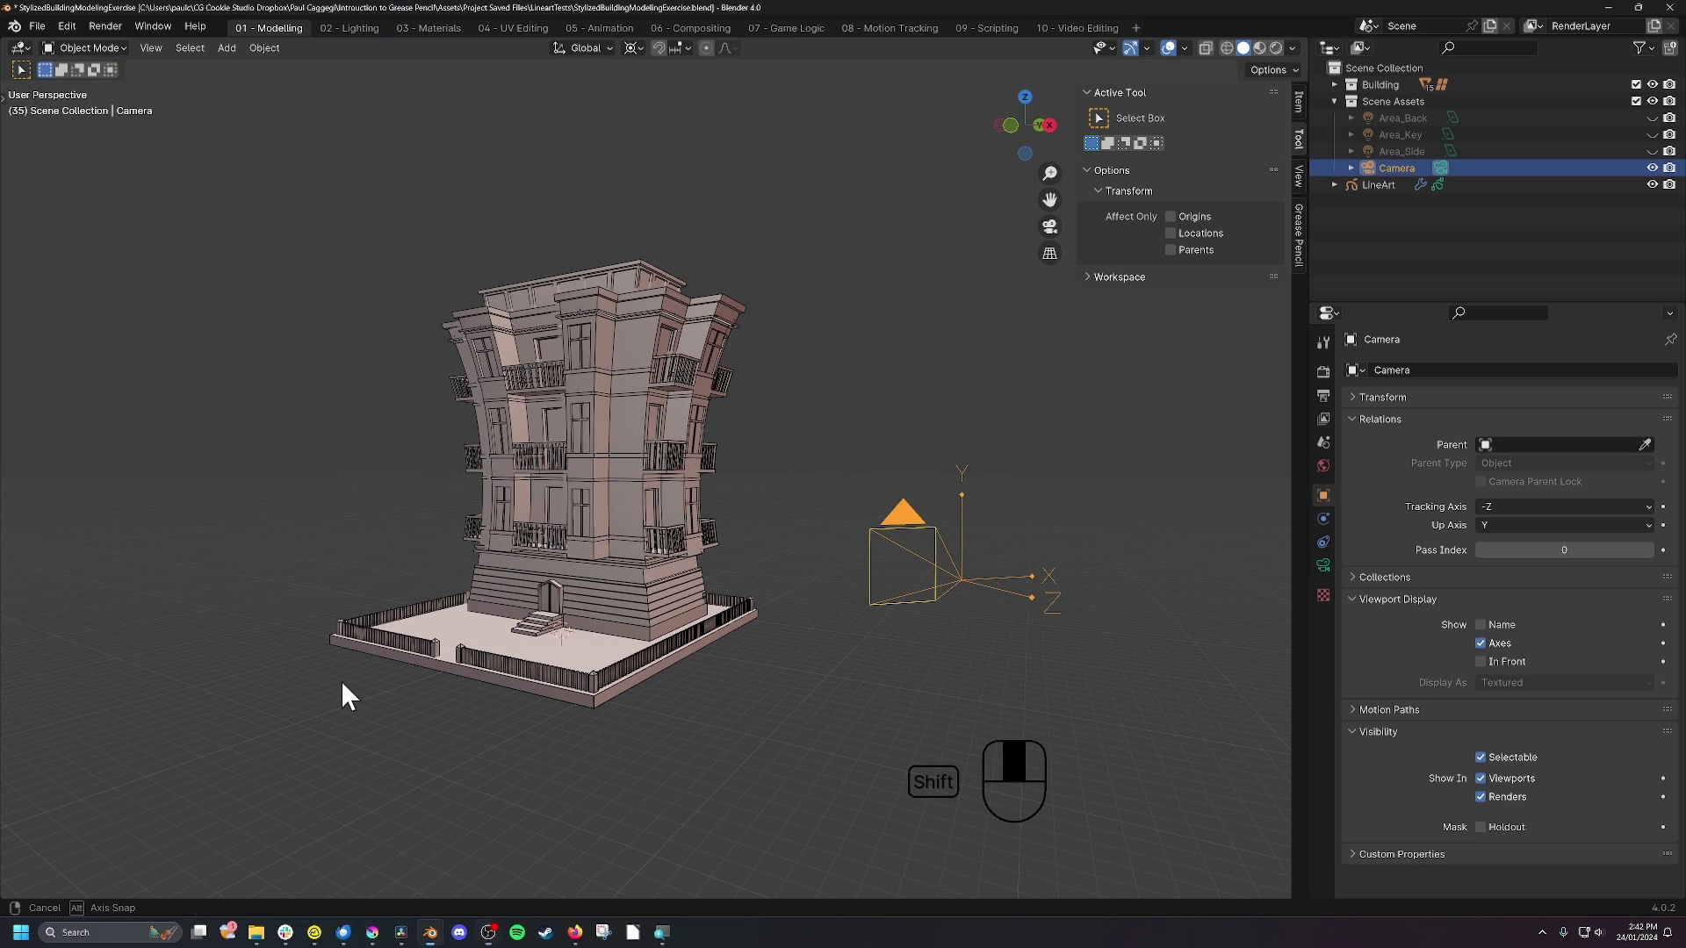
pyautogui.keyDown('shift'); pyautogui.moveTo(340, 680); pyautogui.dragTo(573, 697, button='middle'); pyautogui.keyUp('shift')
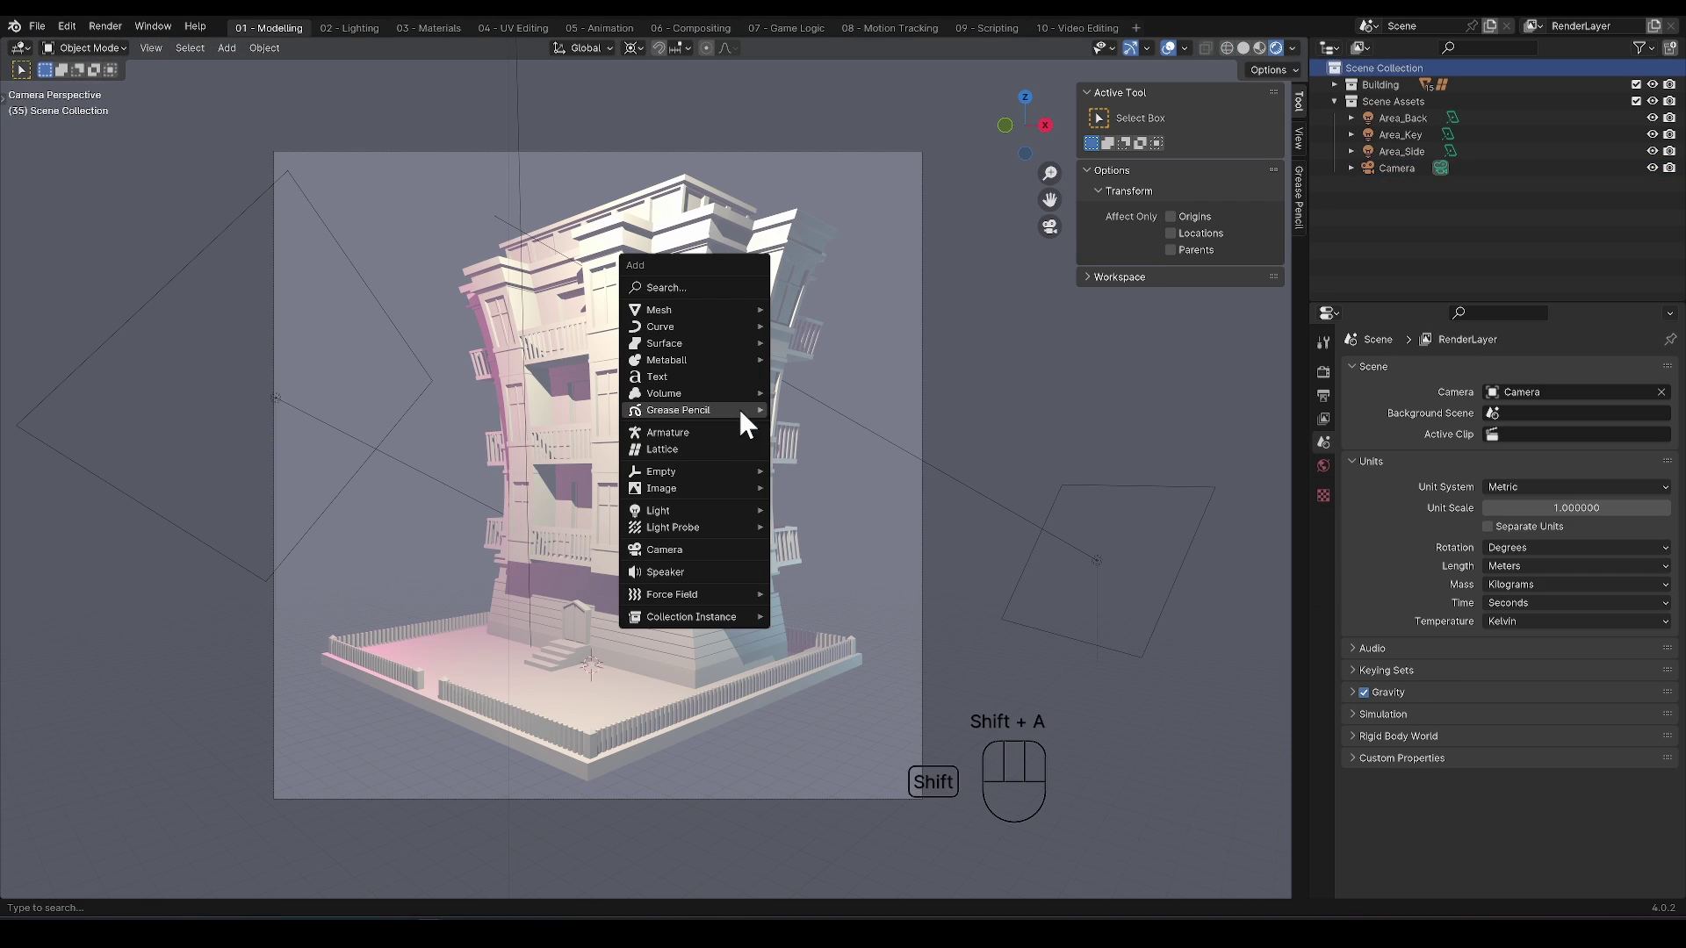
# Add a blank Grease Pencil object and give it a Line Art modifier.
pyautogui.moveTo(737, 406)
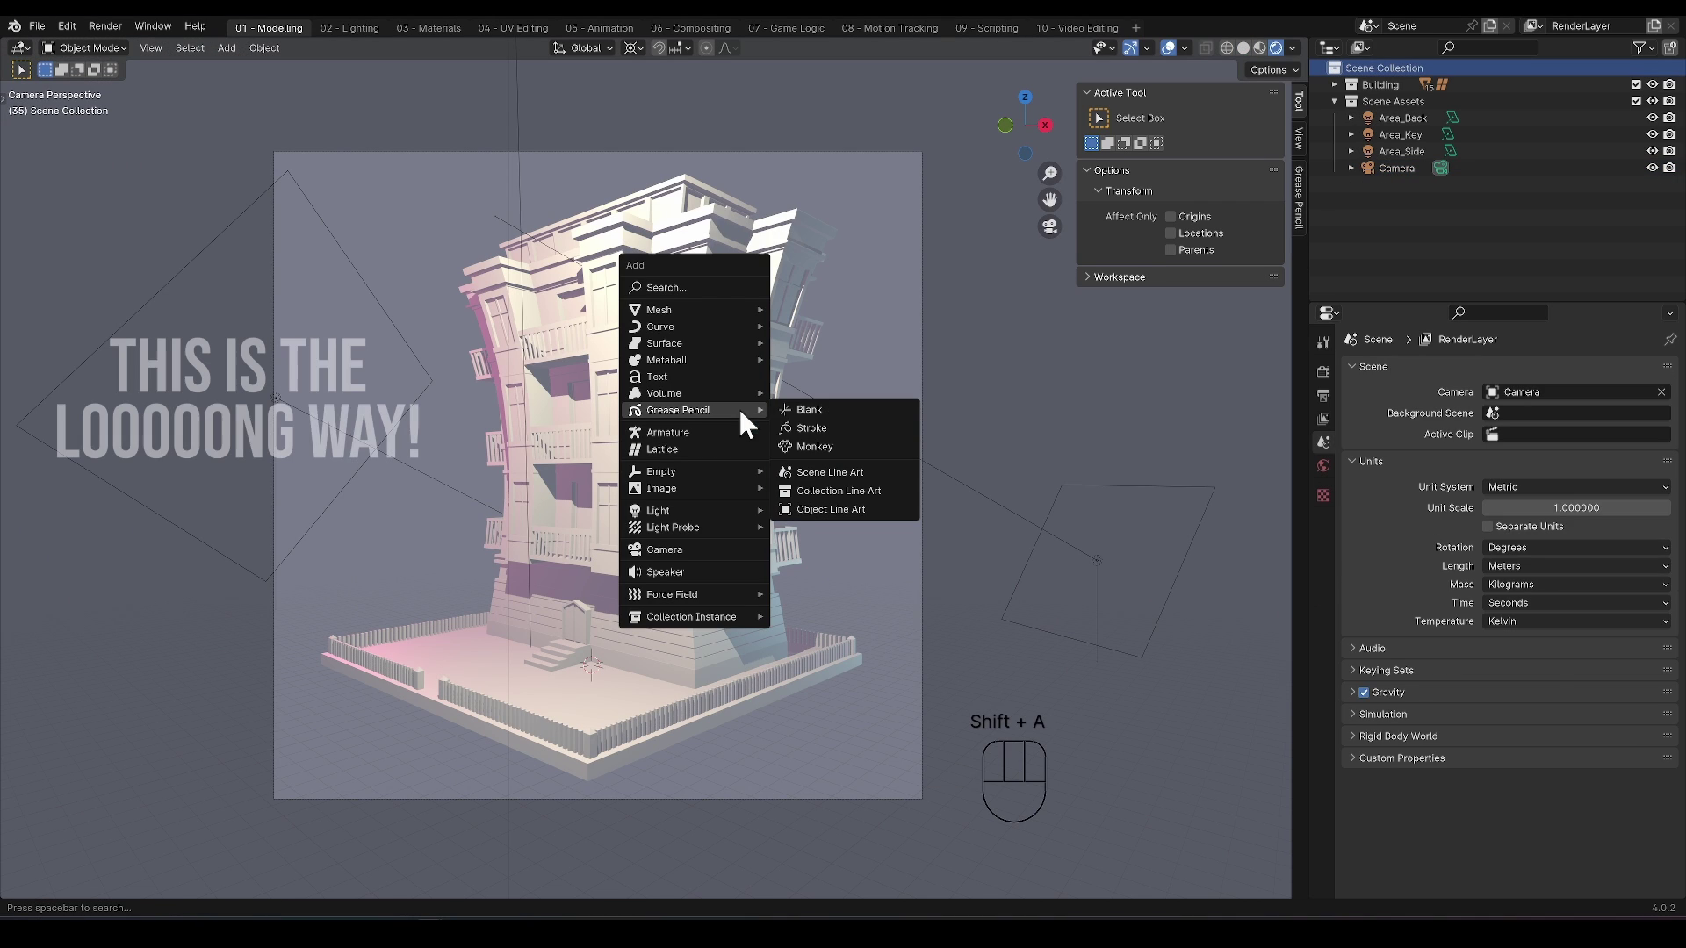
pyautogui.click(847, 407)
pyautogui.click(1402, 372)
pyautogui.click(1413, 510)
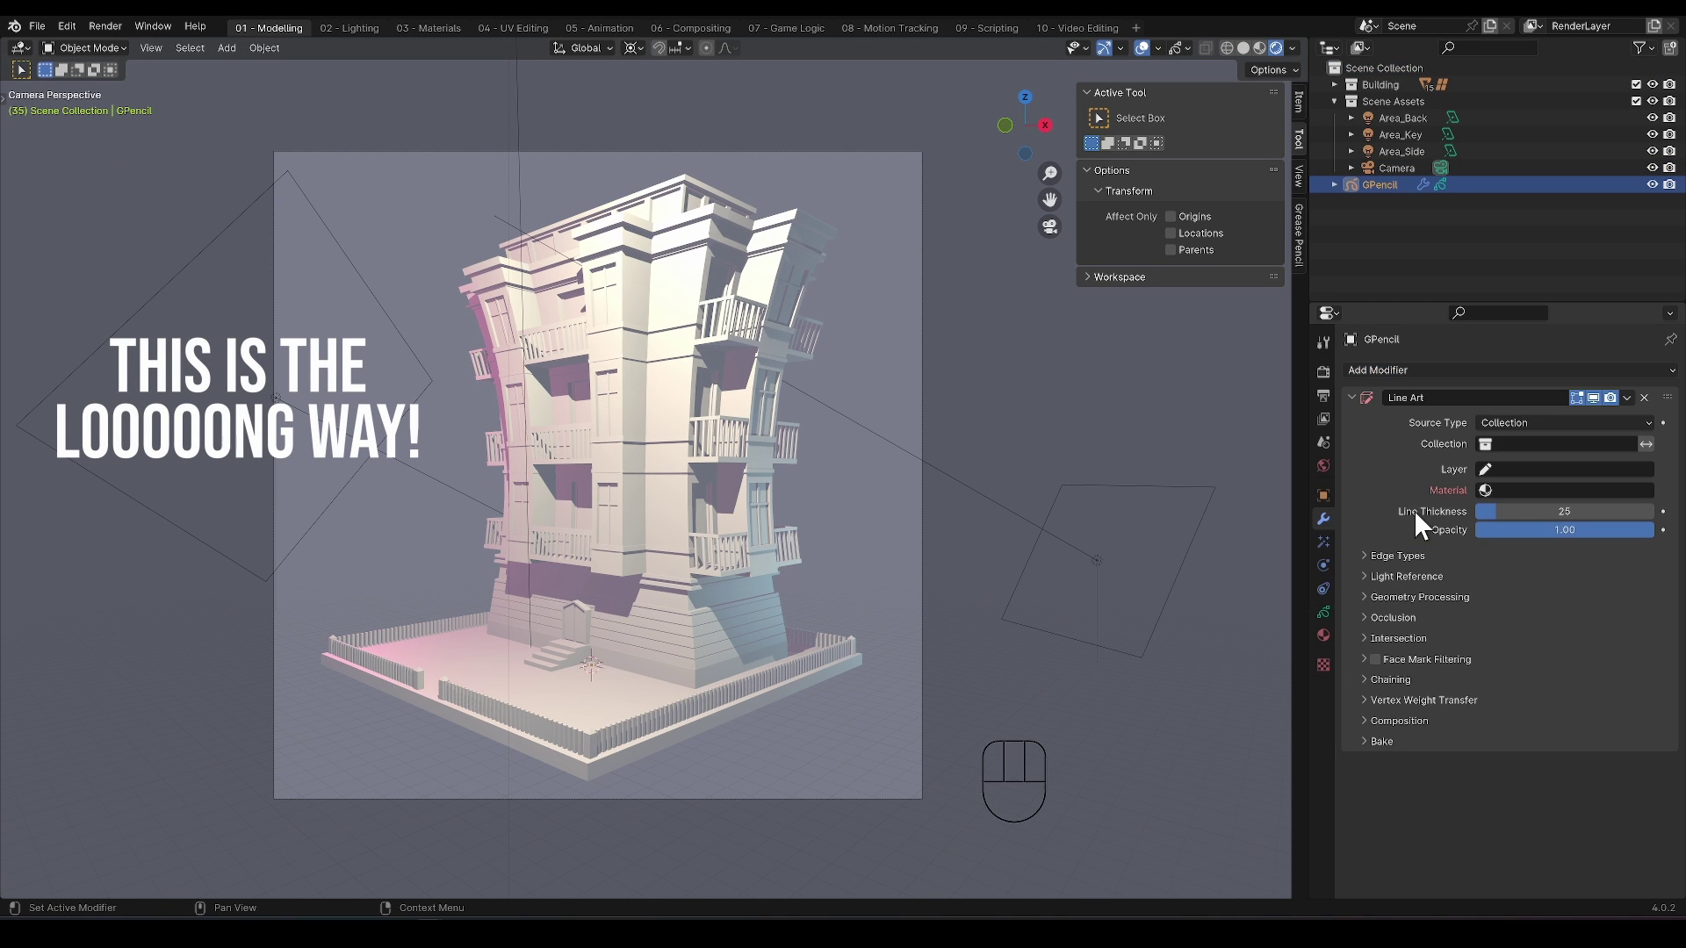
# Set the Line Art source to Scene, layer to GP_Layer and material to Black.
pyautogui.click(1519, 423)
pyautogui.click(1526, 480)
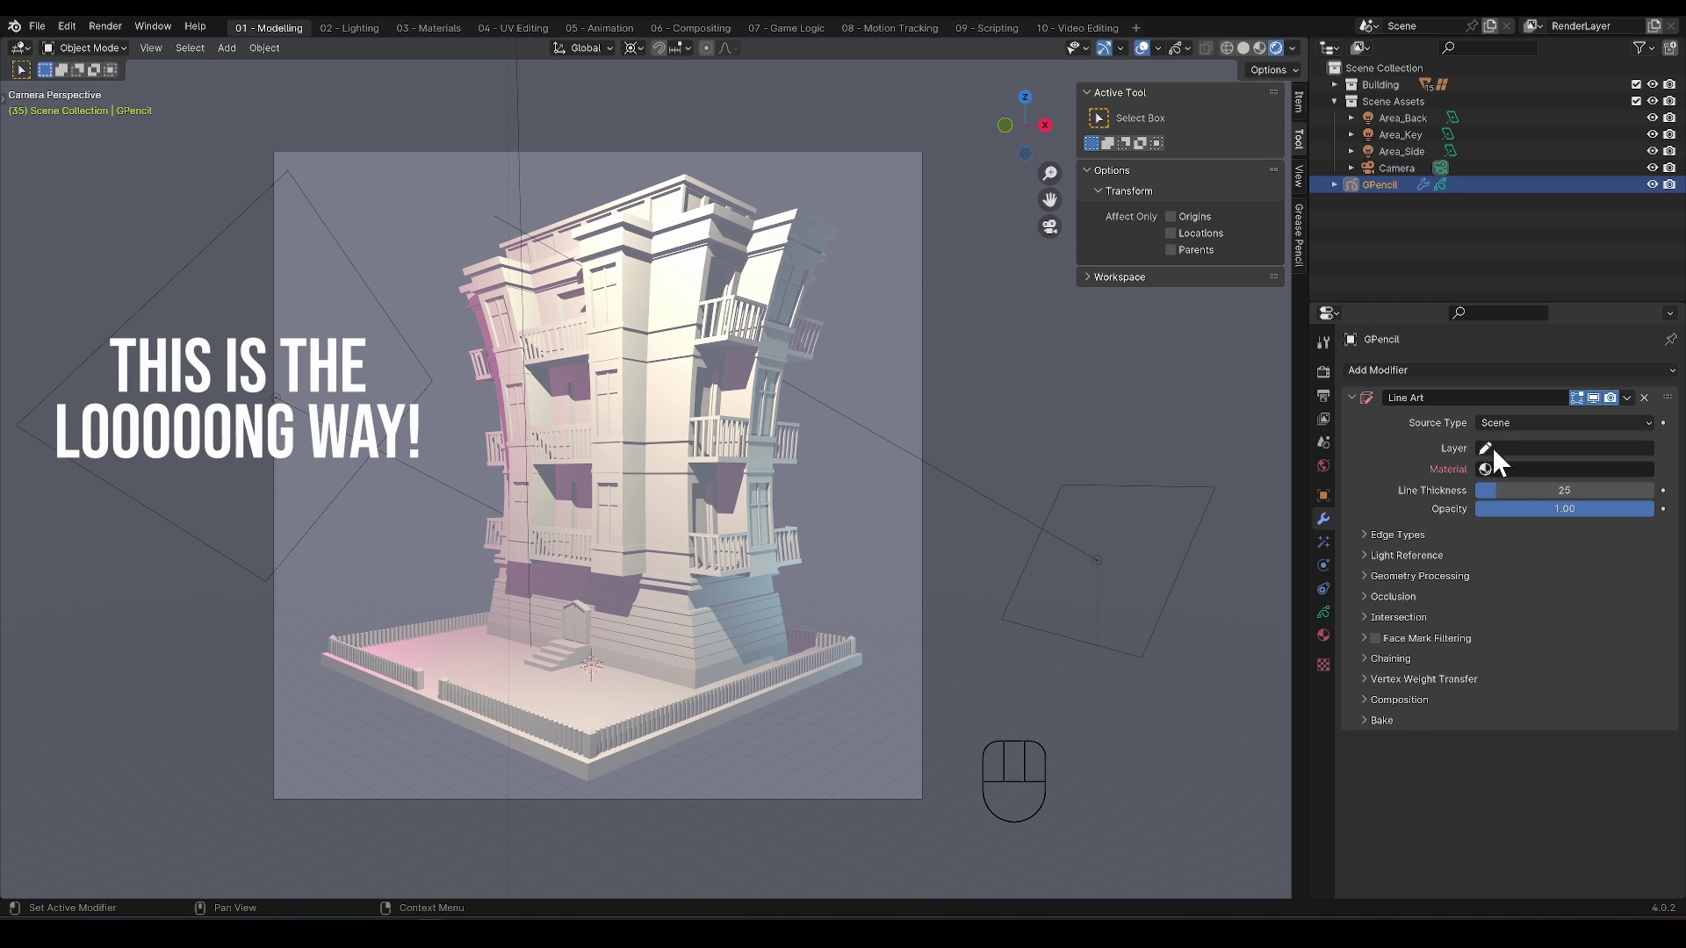
pyautogui.click(1492, 447)
pyautogui.click(1506, 469)
pyautogui.click(1492, 469)
pyautogui.click(1502, 489)
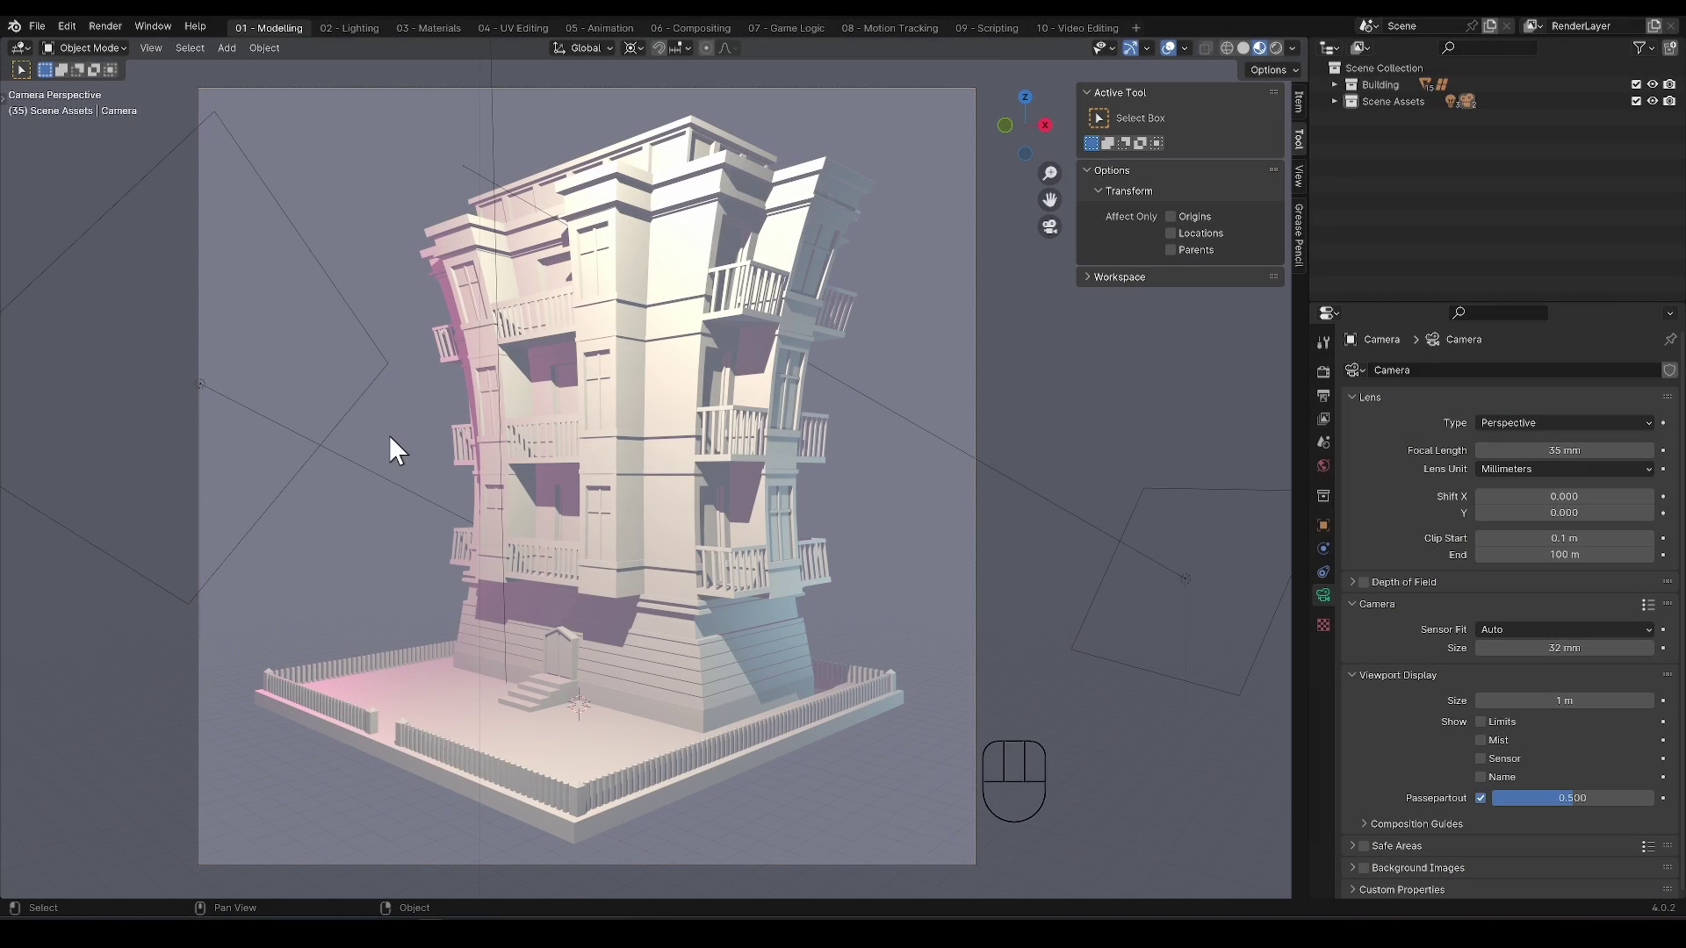
# Bring up the Add menu showing Scene, Collection and Object Line Art choices.
pyautogui.hotkey('shift', 'a')
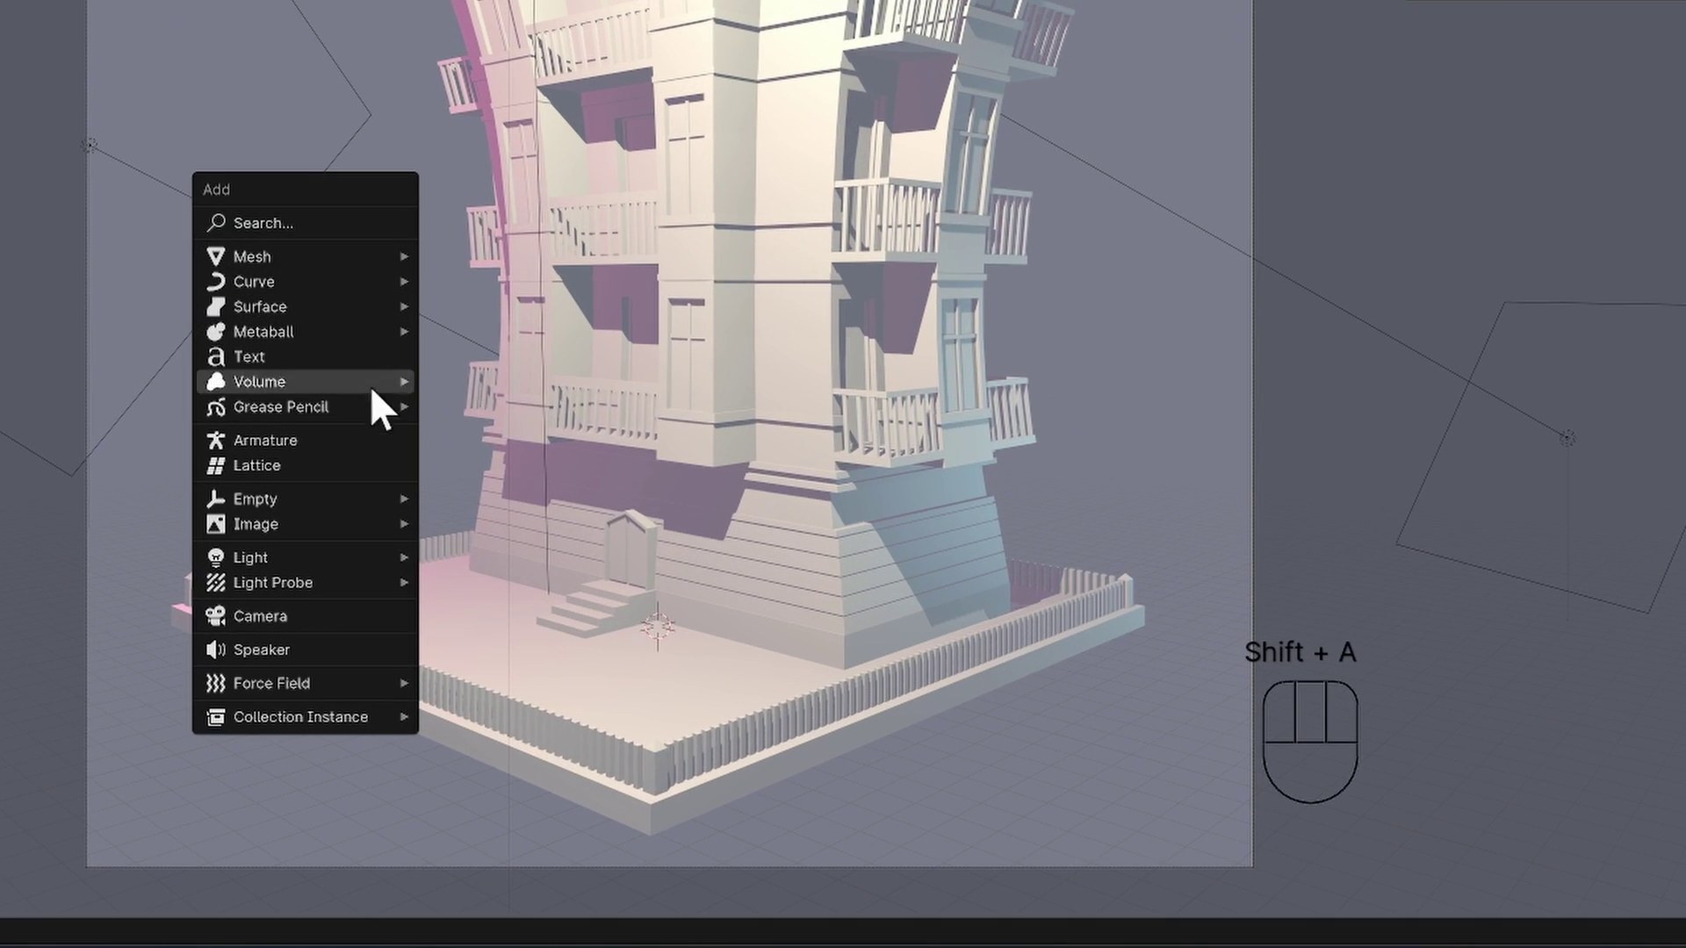
pyautogui.moveTo(372, 401)
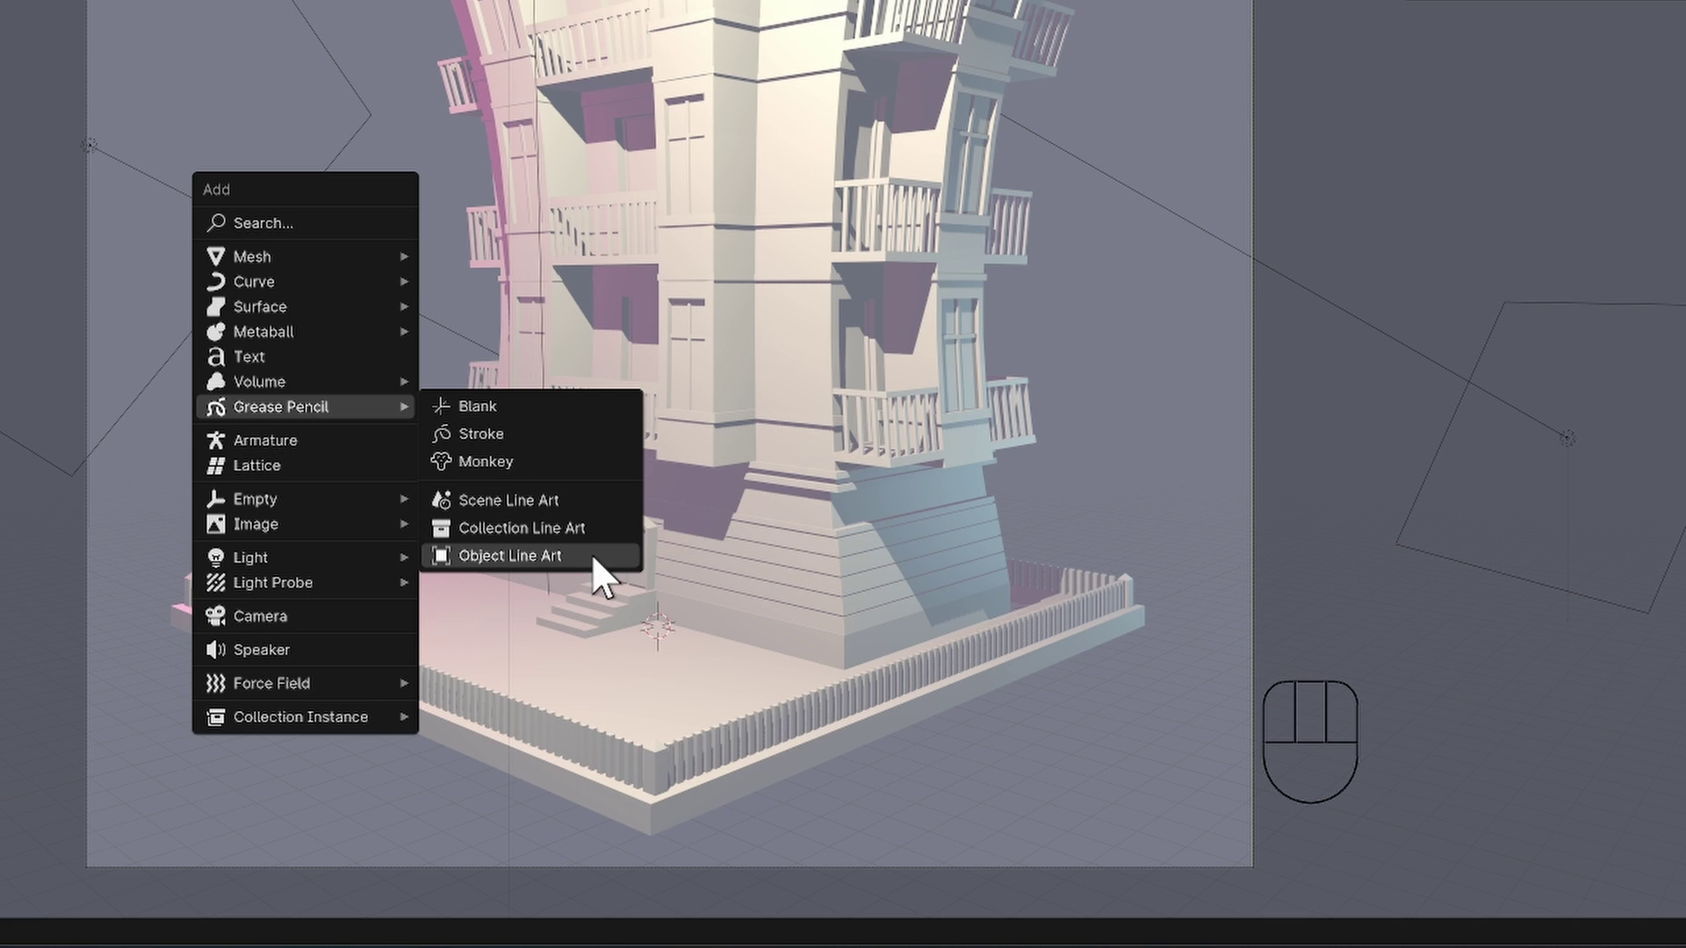
pyautogui.click(585, 495)
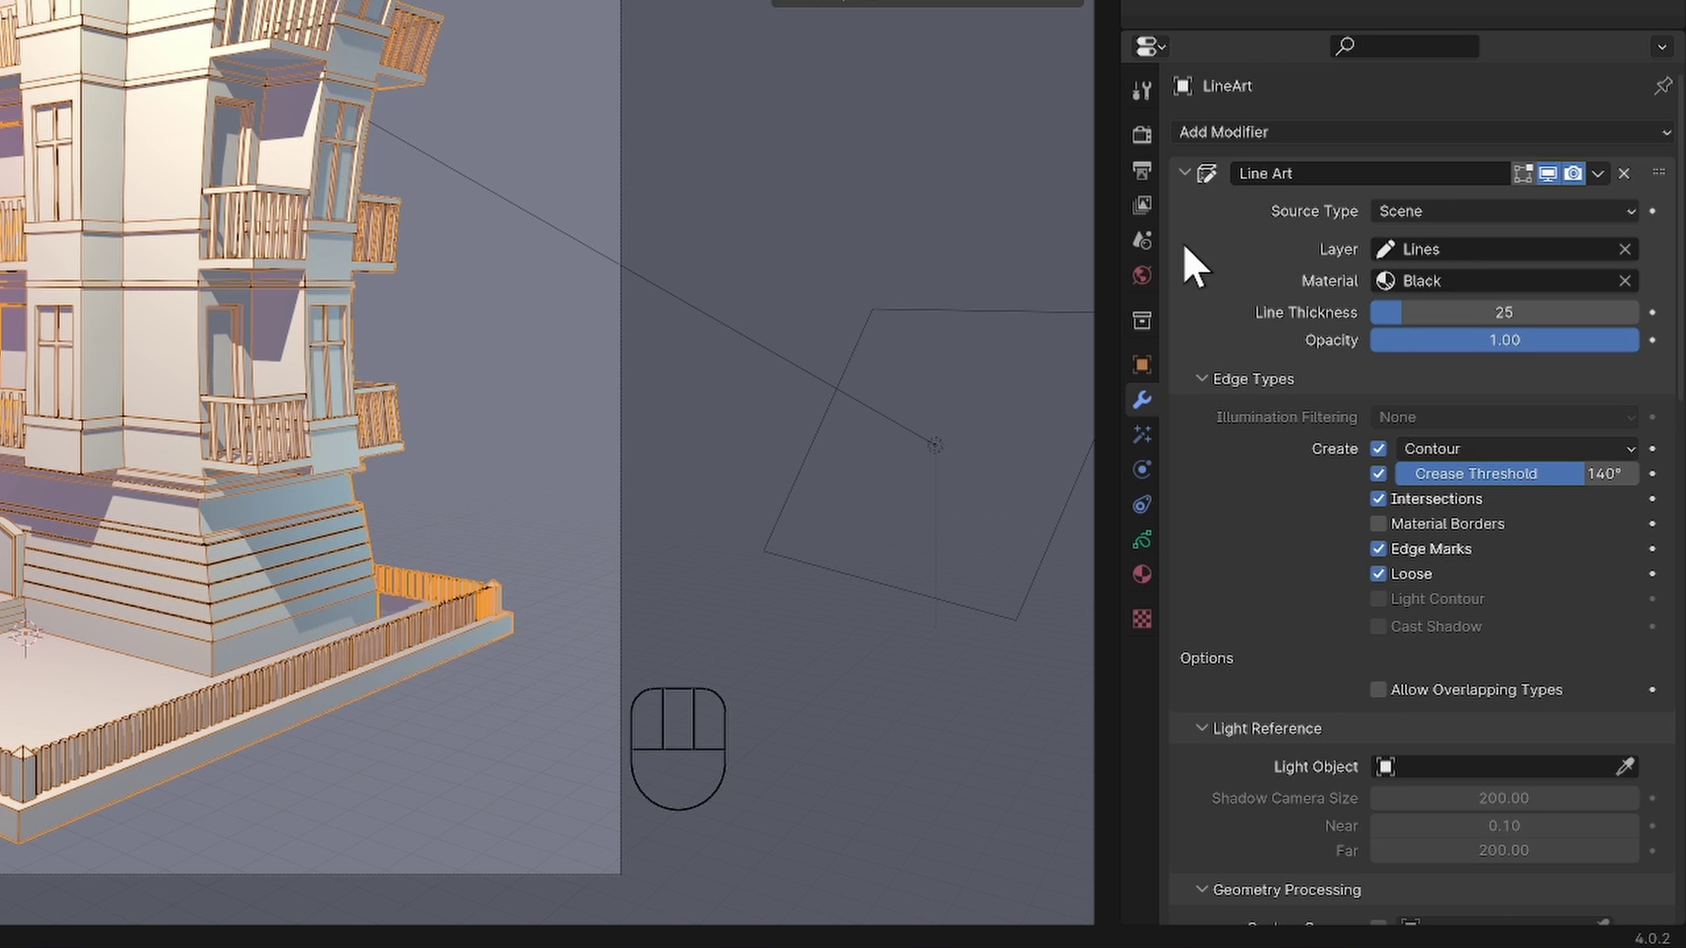
pyautogui.scroll(-5, 1184, 243)
pyautogui.scroll(-20, 1183, 242)
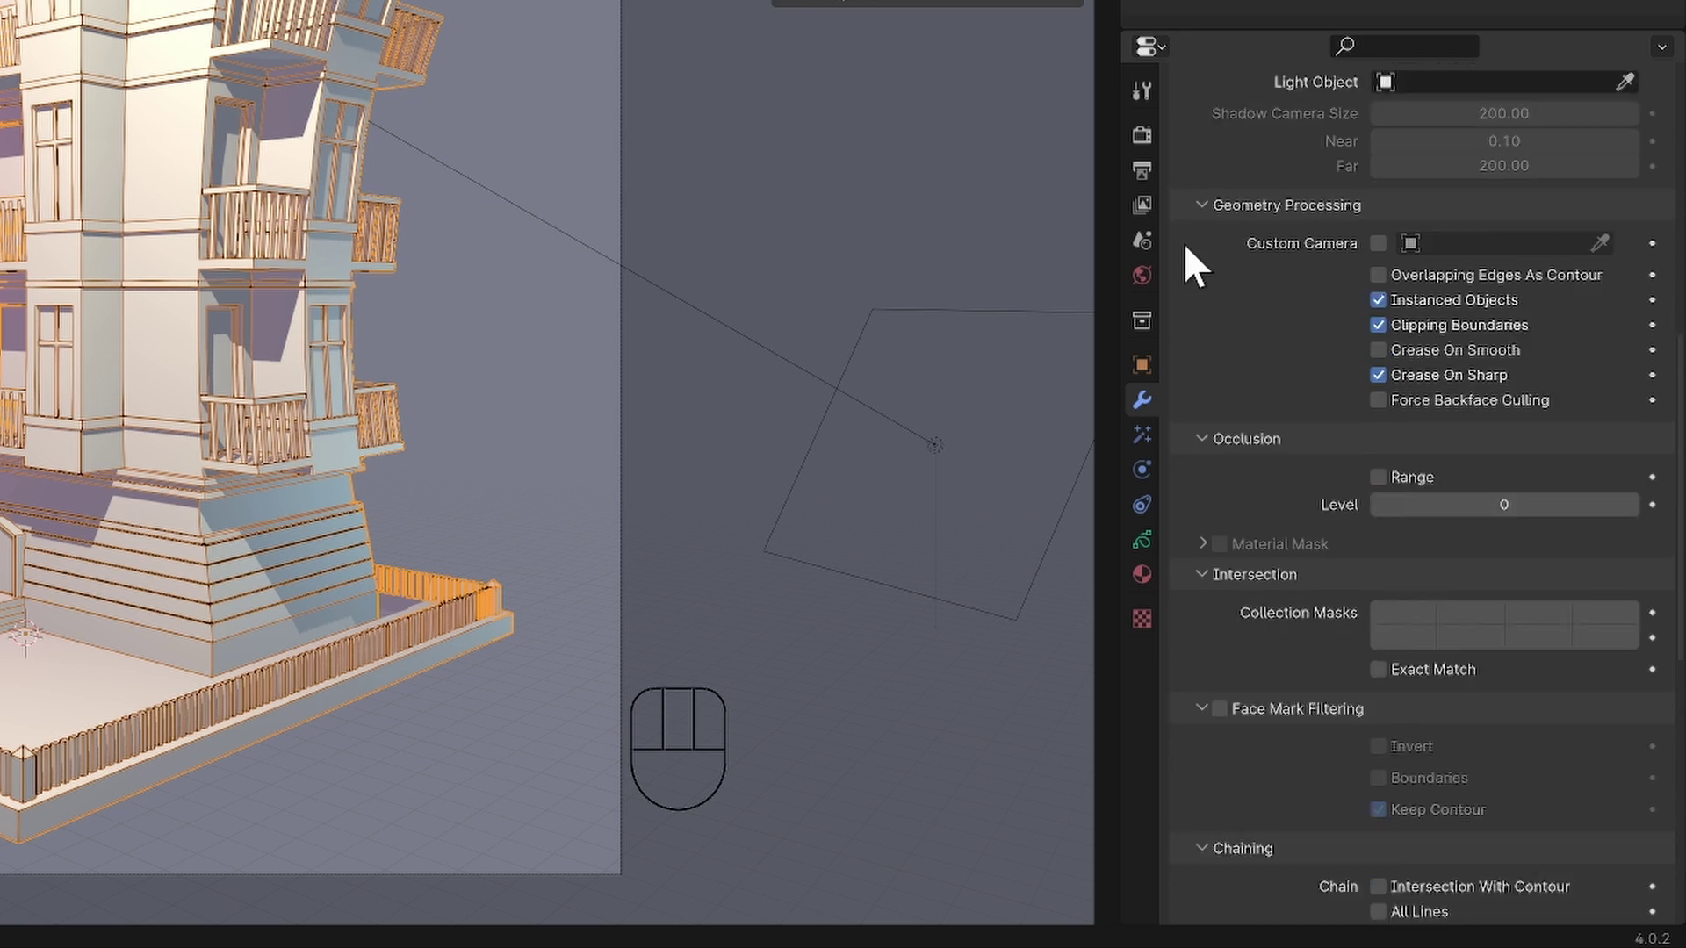
pyautogui.scroll(-2, 1184, 244)
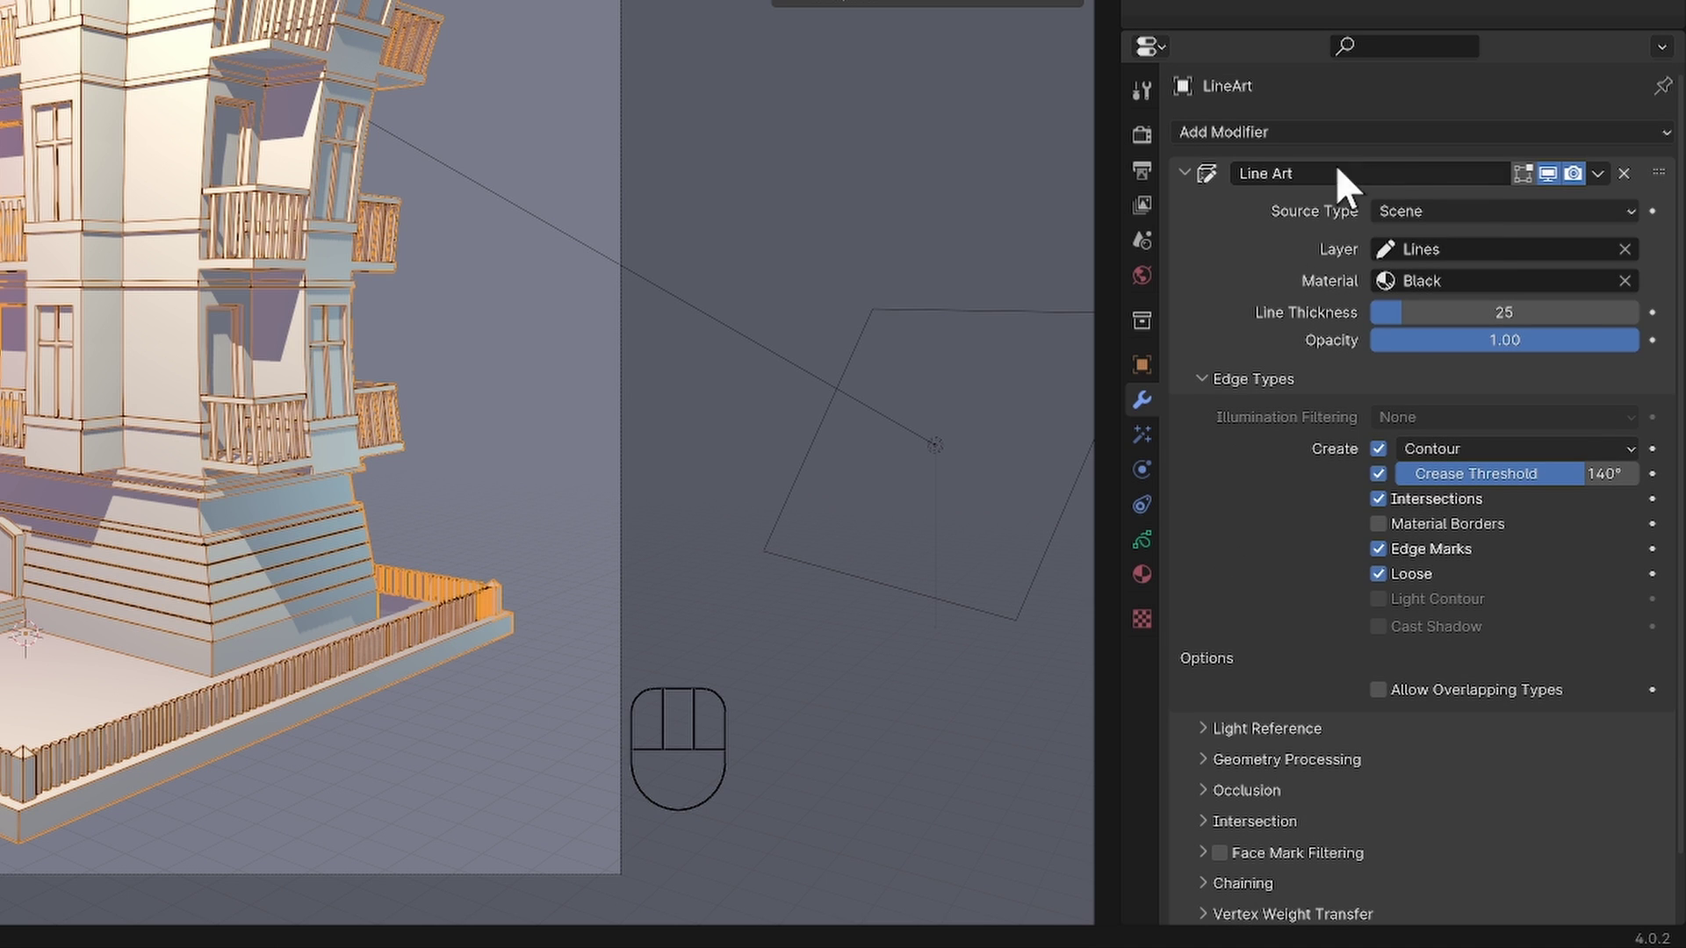
pyautogui.click(1629, 210)
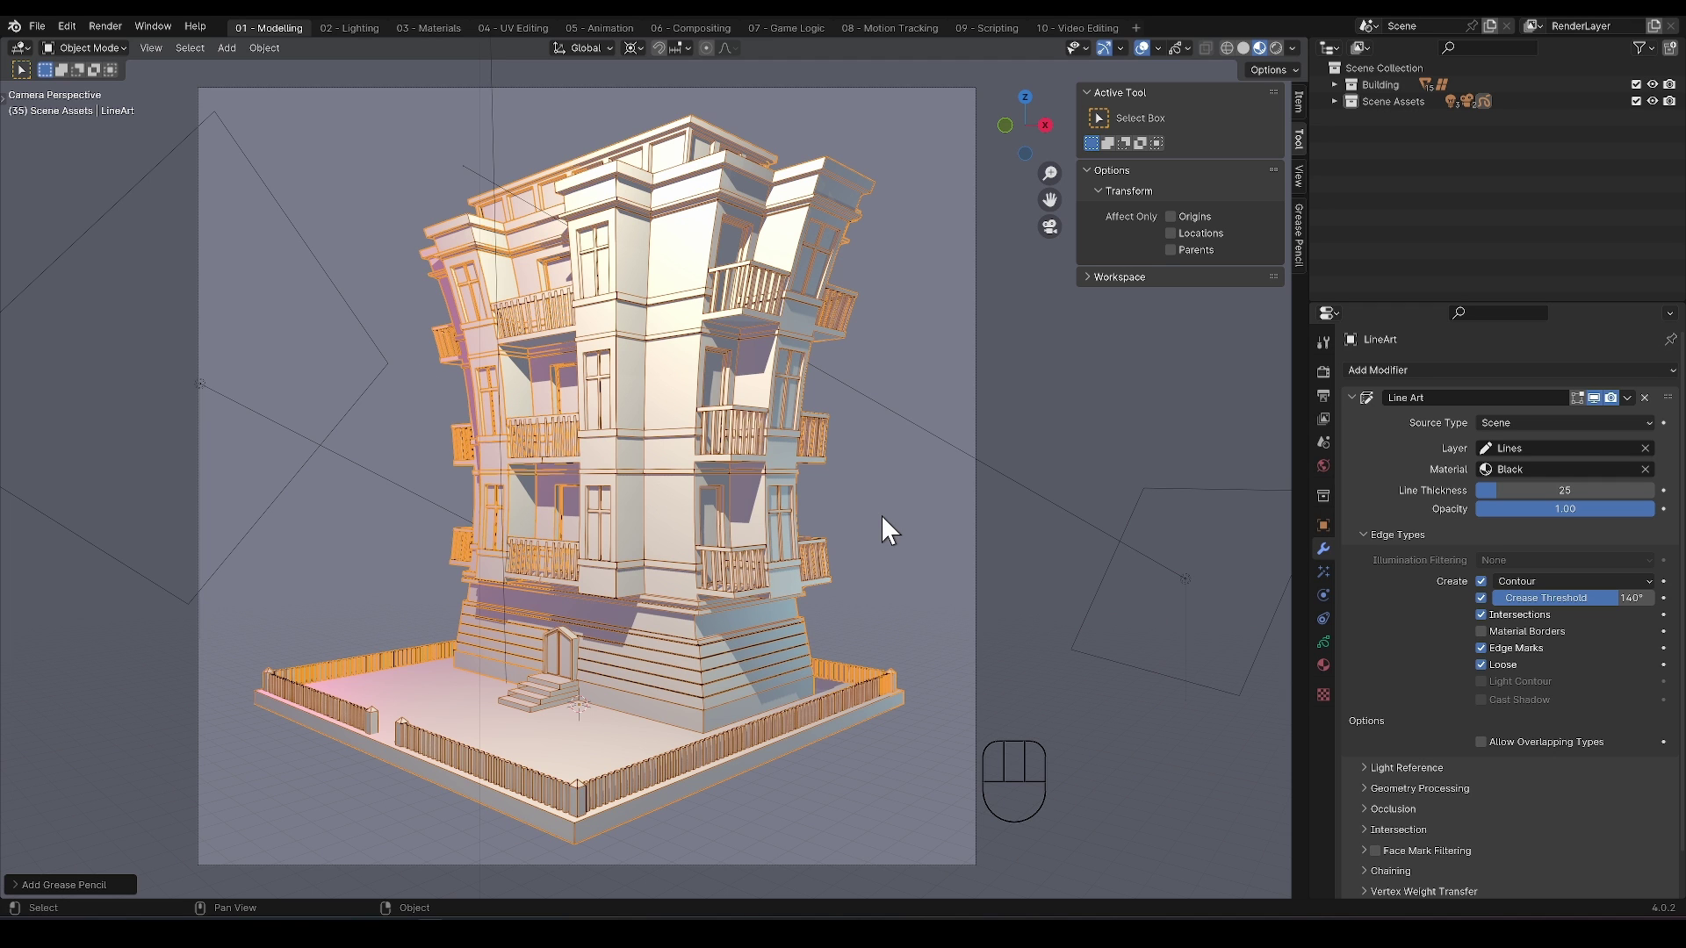
# Keep Scene as the Line Art source and inspect the object's layers and Black material.
pyautogui.click(1646, 422)
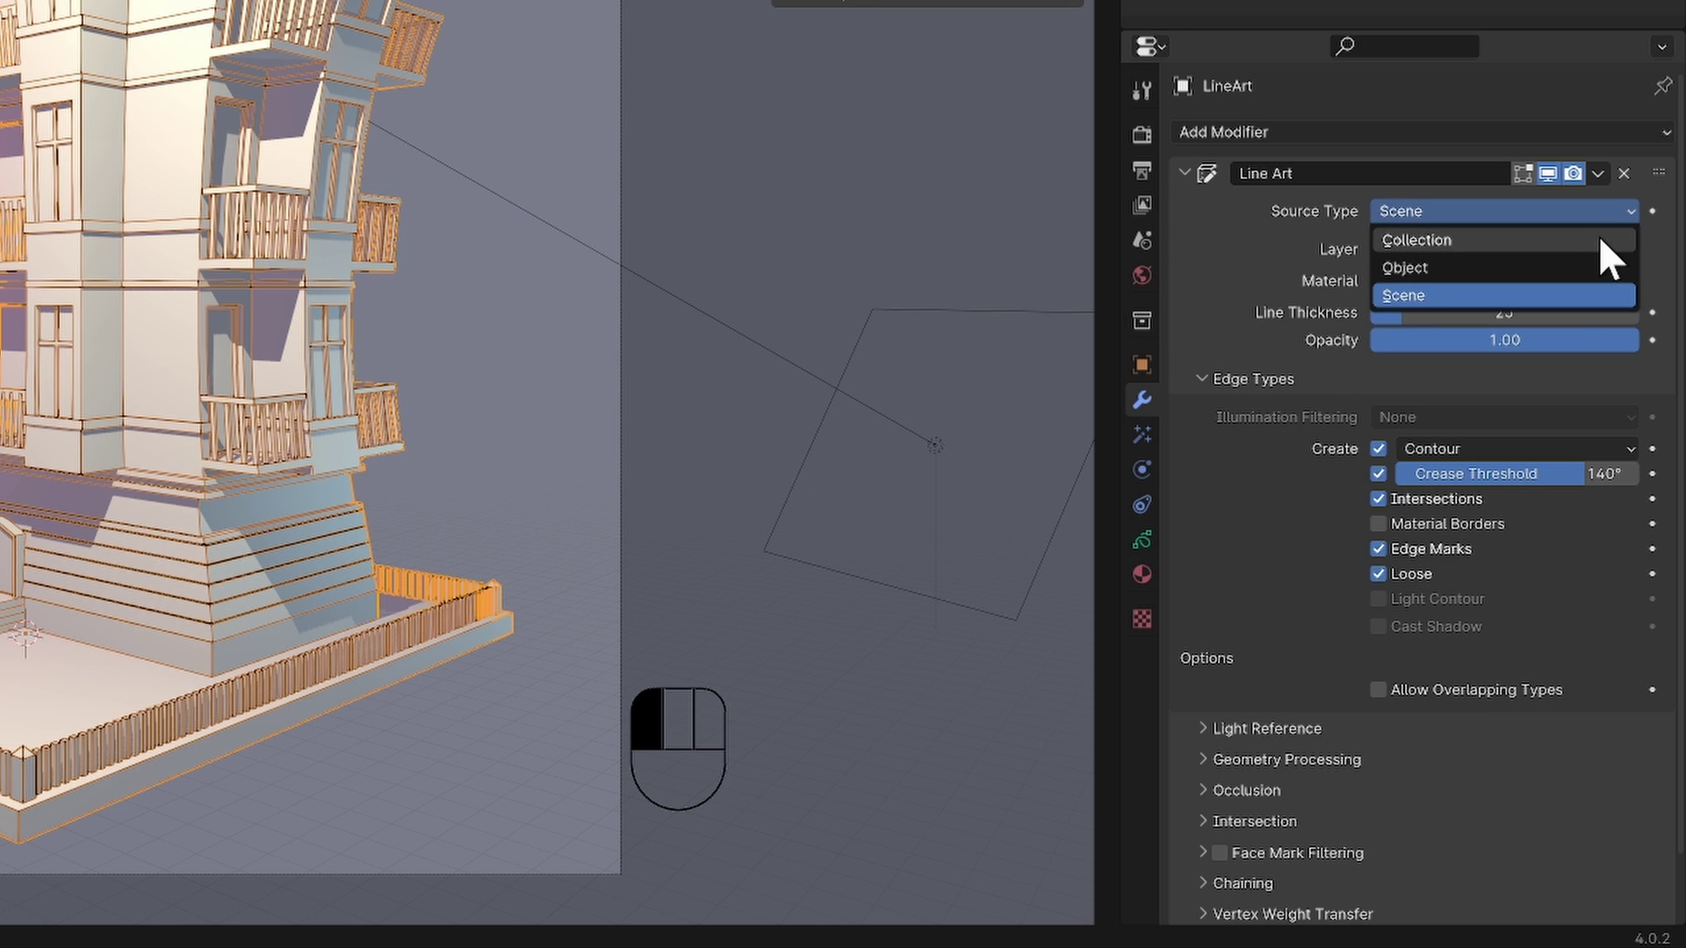
pyautogui.click(1523, 268)
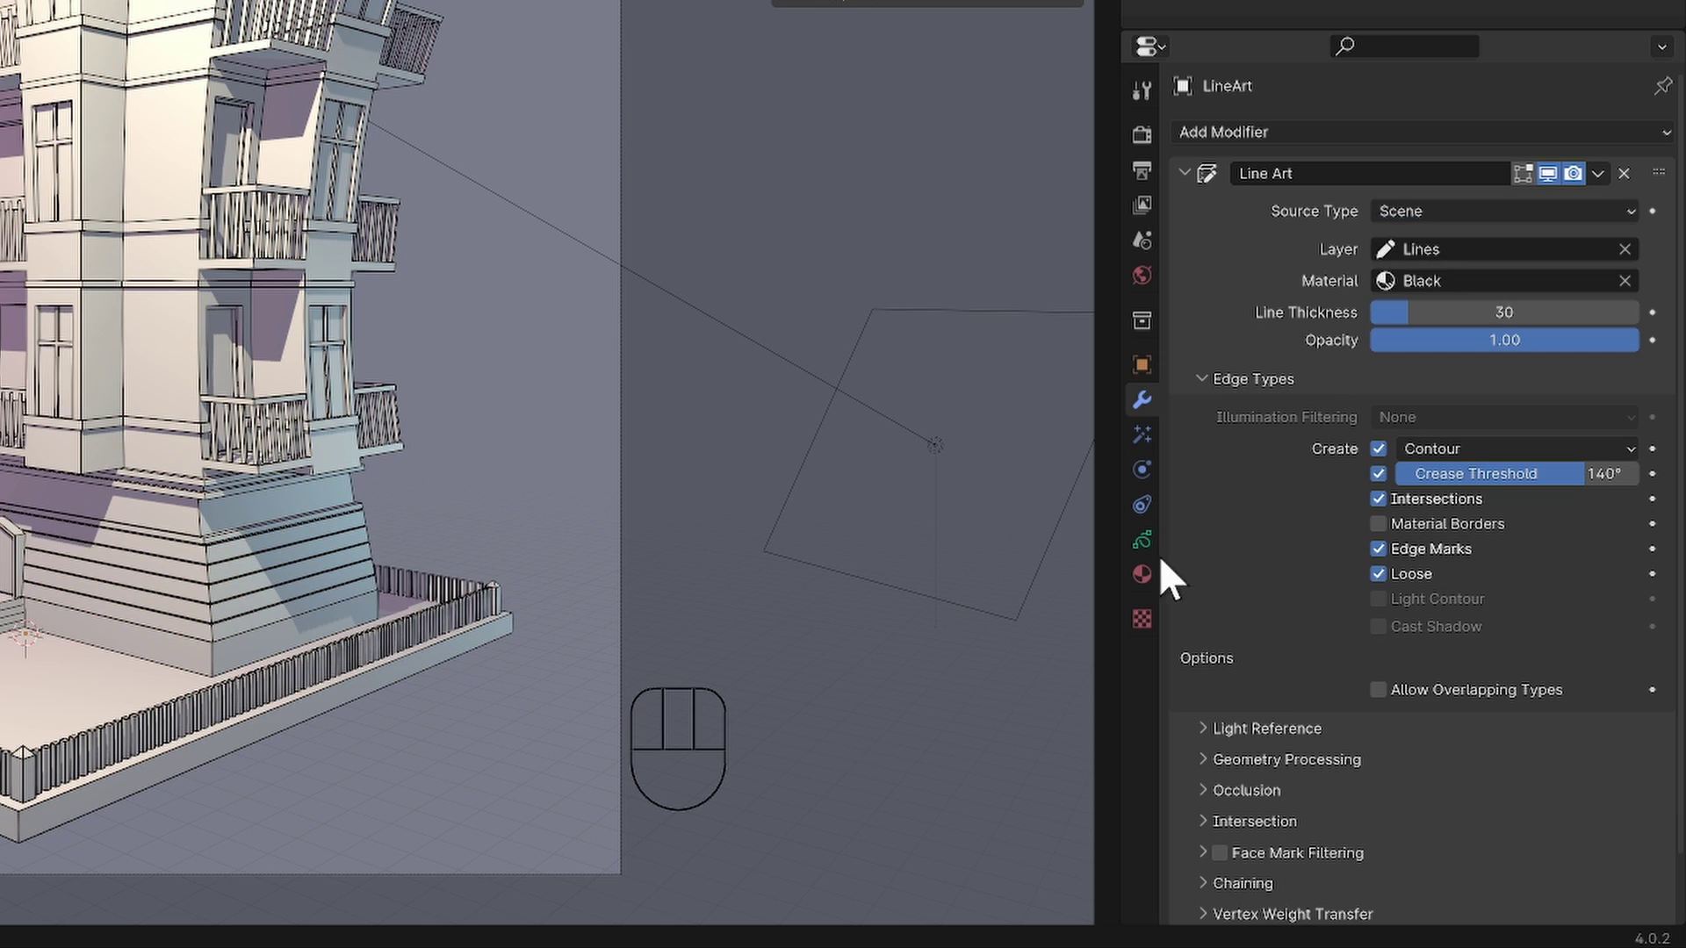
pyautogui.click(1141, 540)
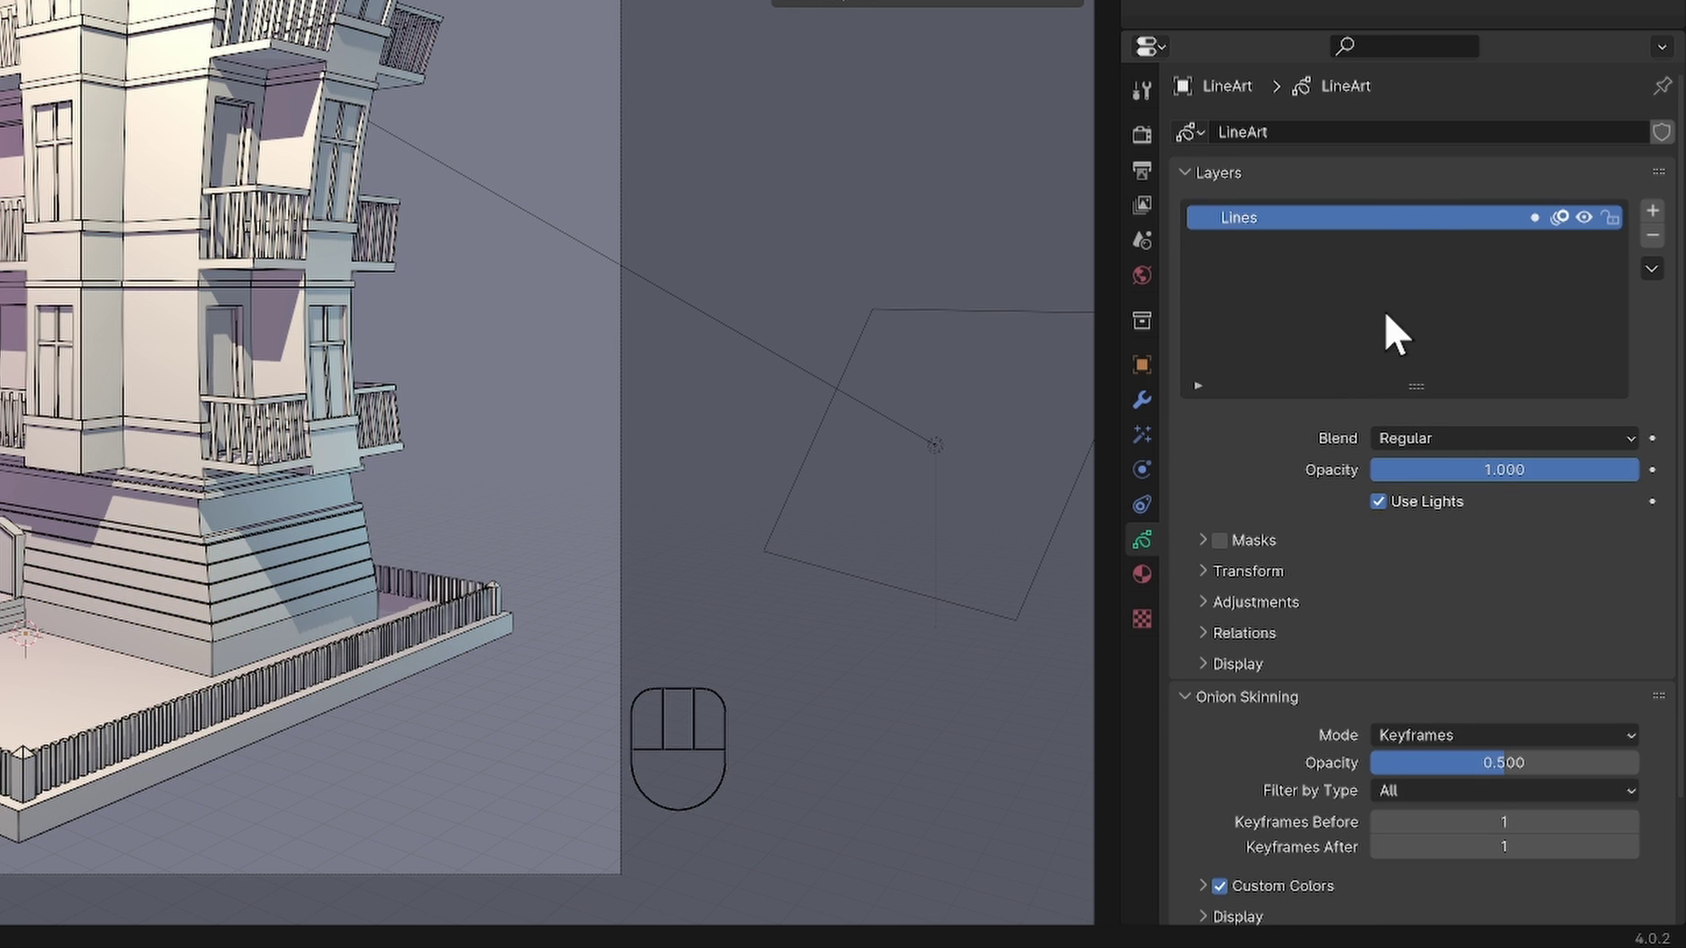
pyautogui.click(1141, 575)
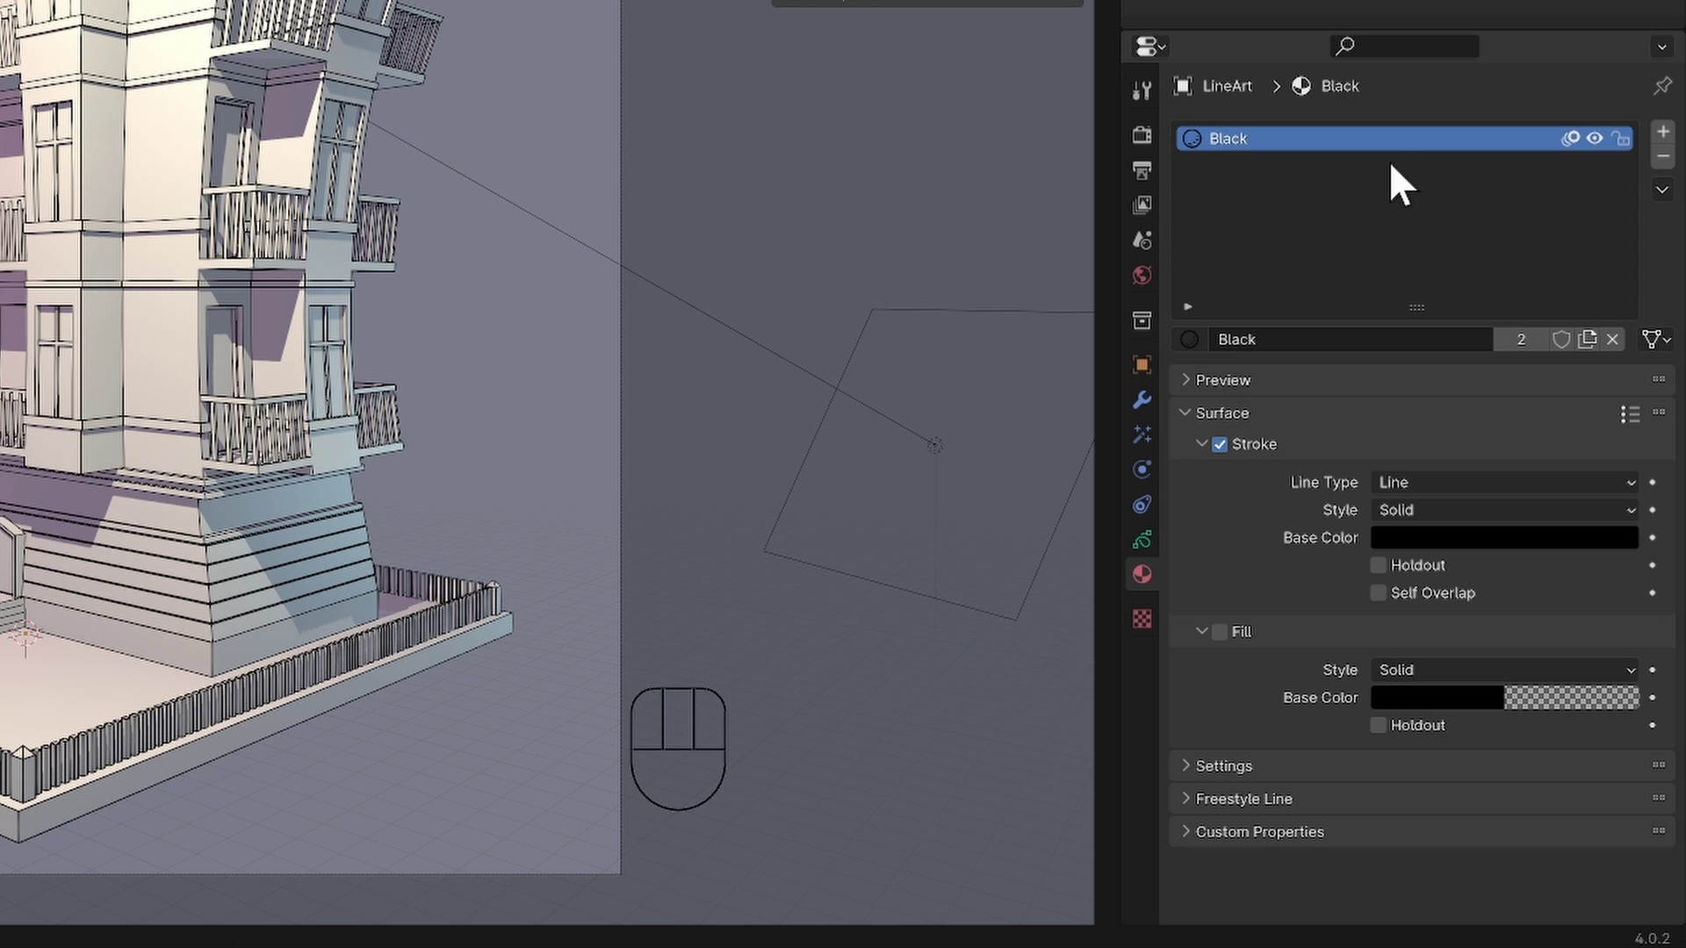
pyautogui.click(1143, 540)
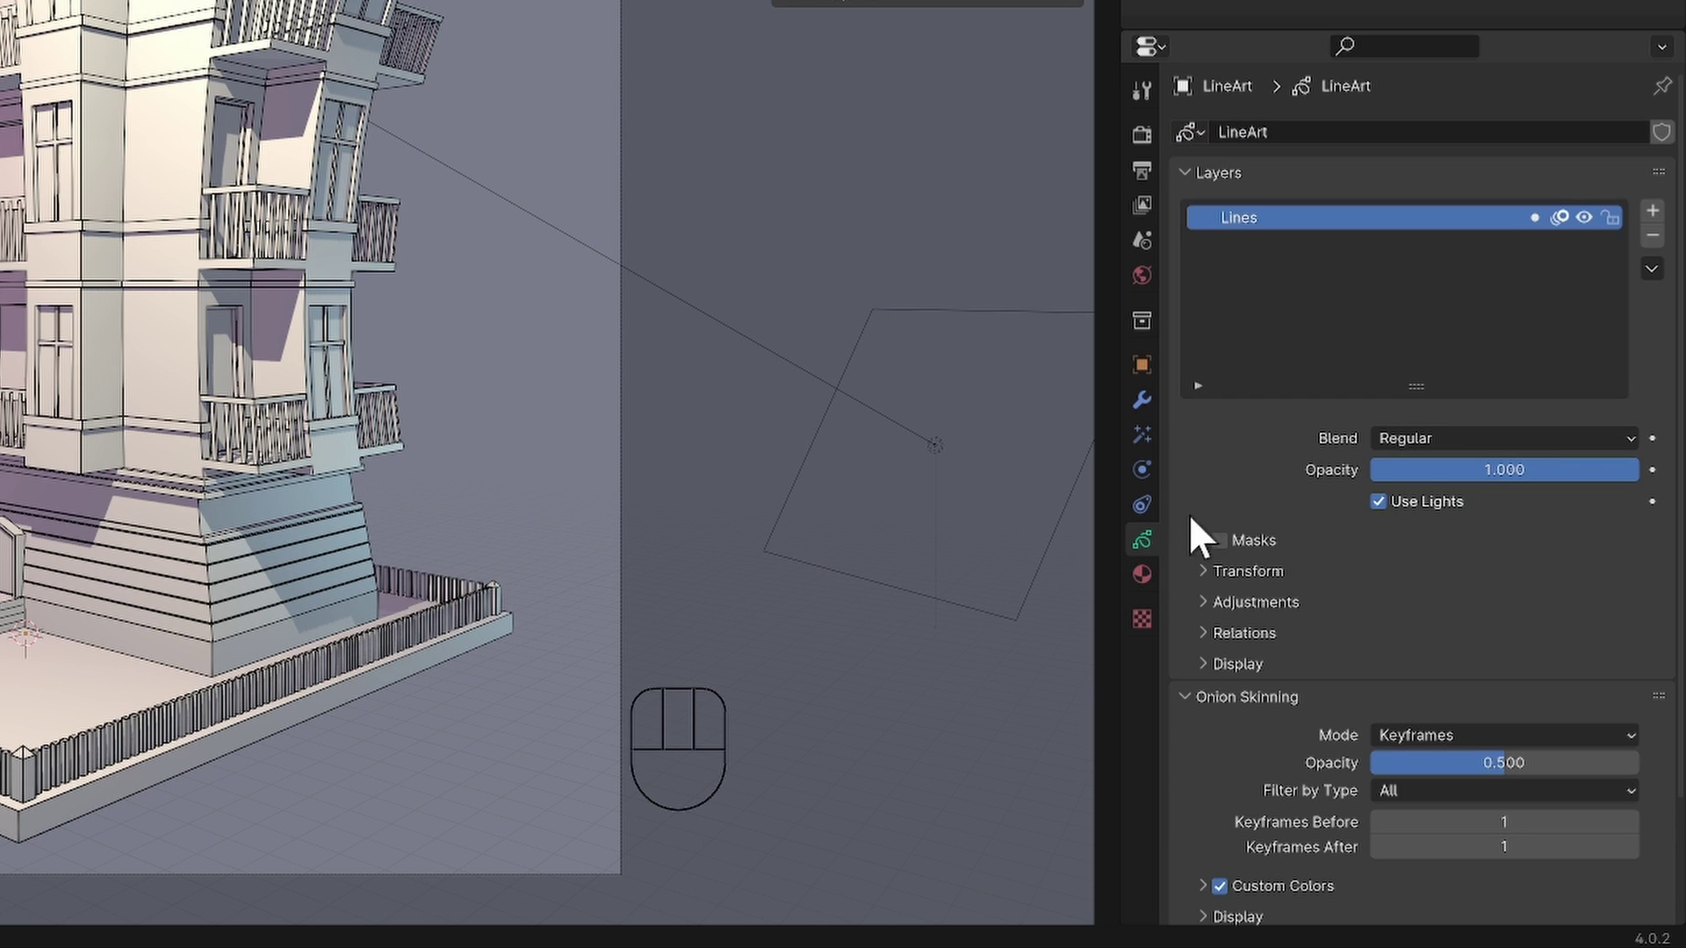
# Add a new Grease Pencil layer and a new material slot using an existing material.
pyautogui.click(1651, 211)
pyautogui.click(1143, 574)
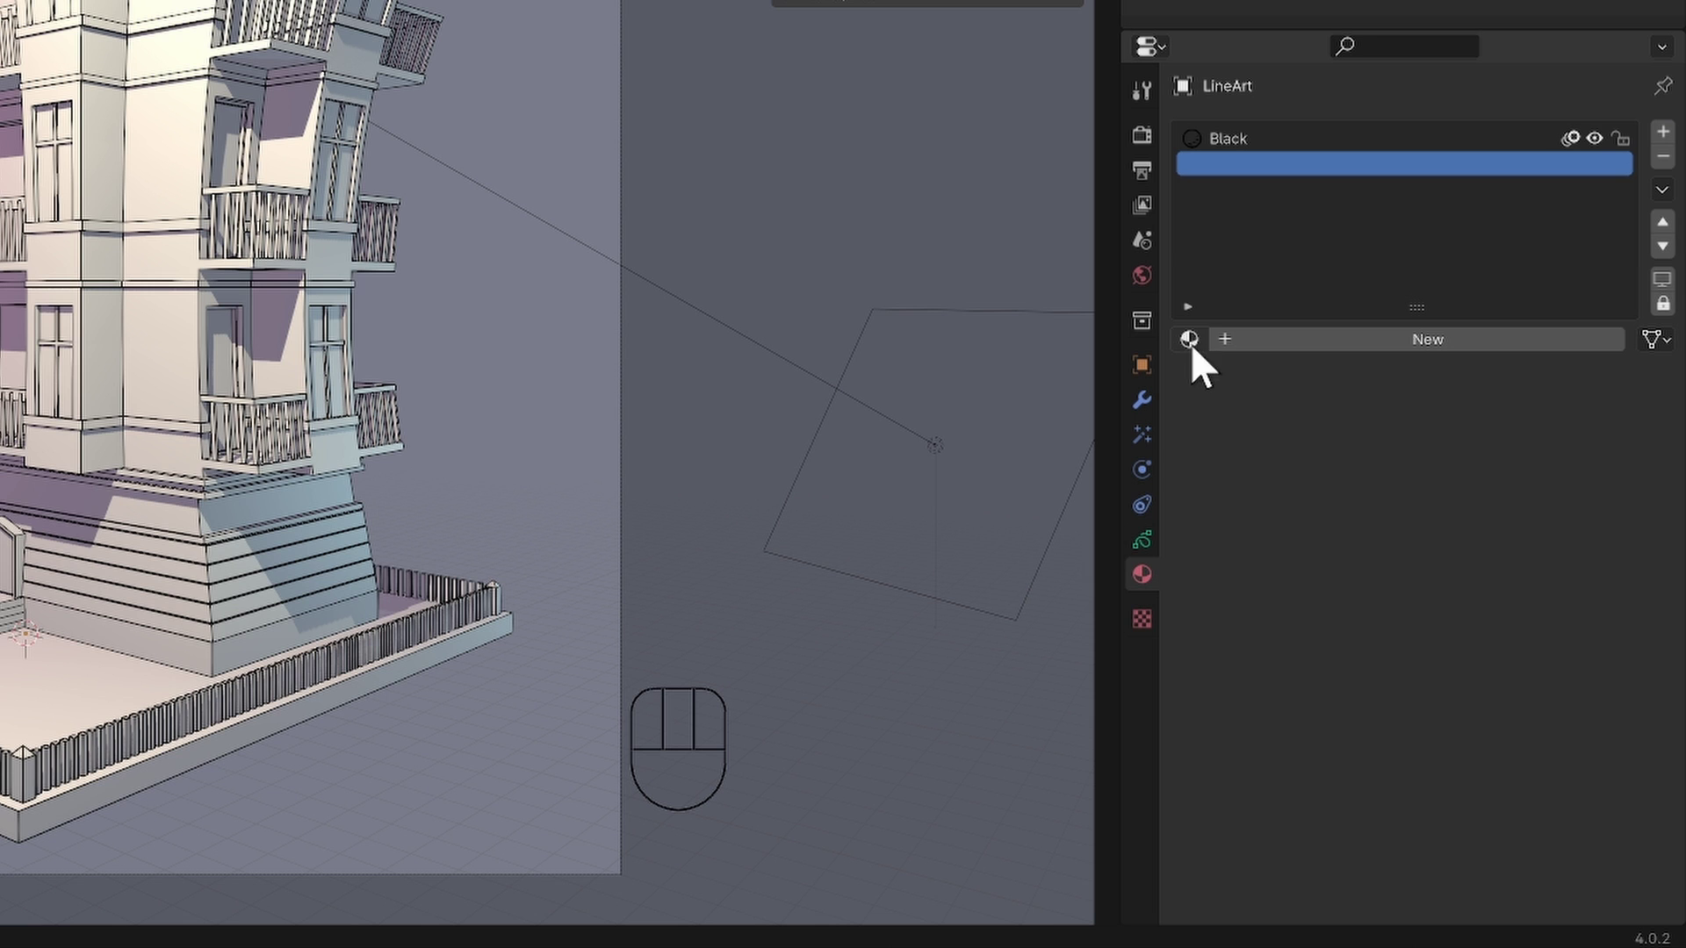
pyautogui.click(1191, 343)
pyautogui.click(1240, 399)
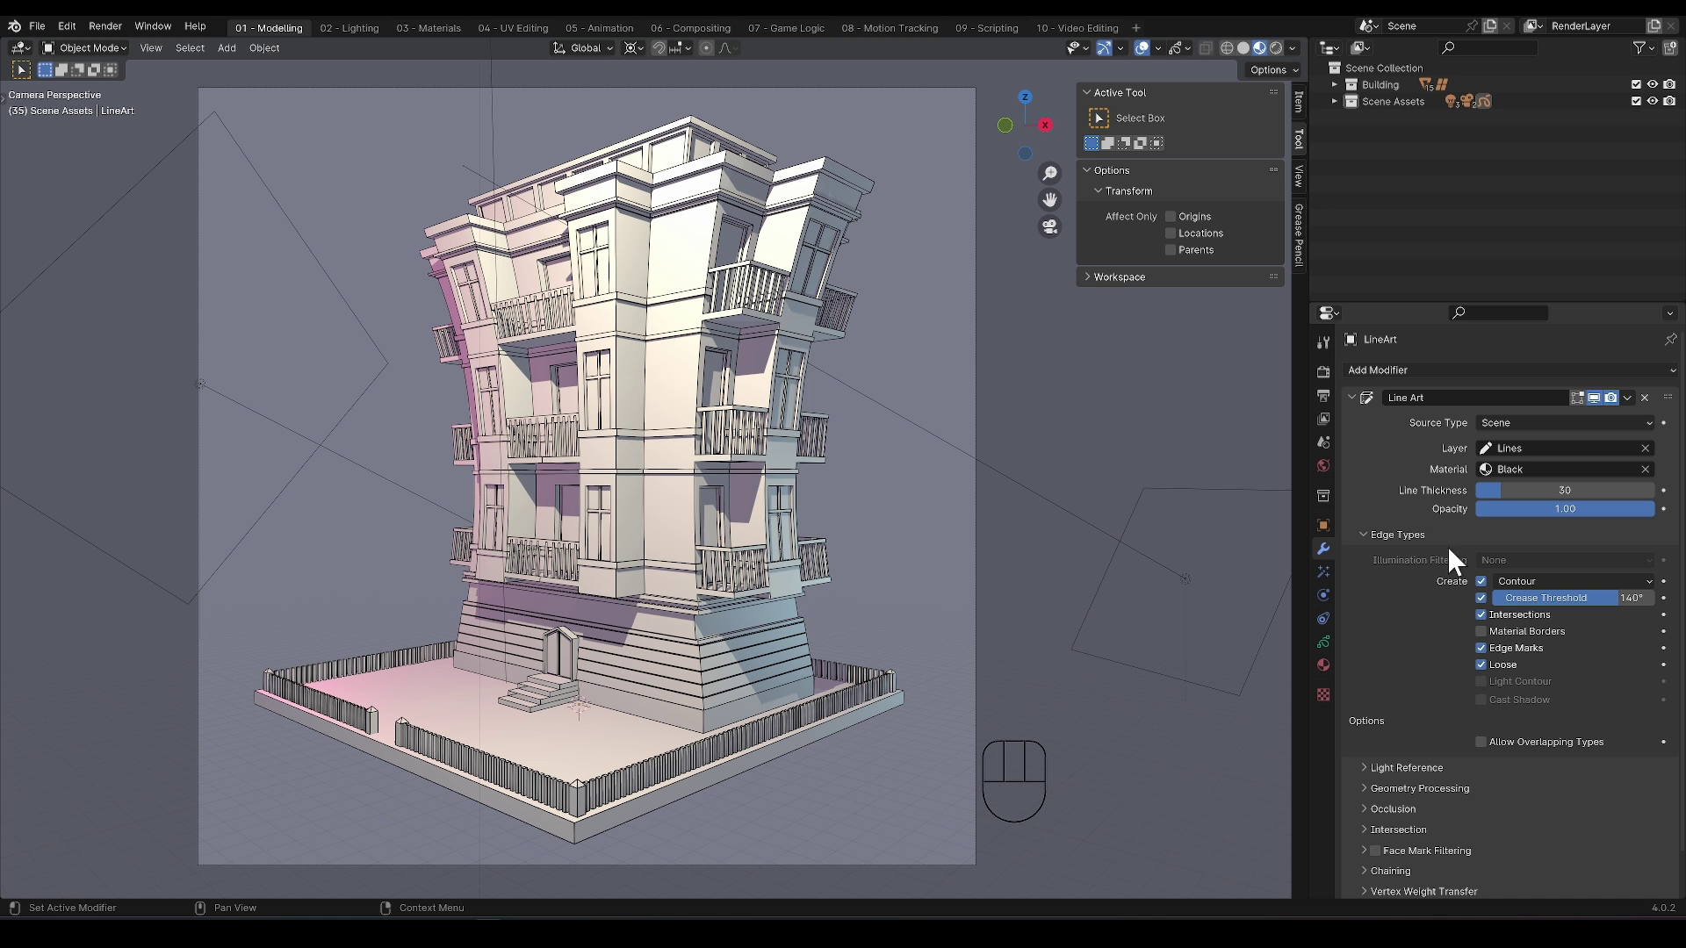
# Raise the Line Art modifier's Line Thickness to 57.
pyautogui.moveTo(1513, 488); pyautogui.dragTo(1572, 509)
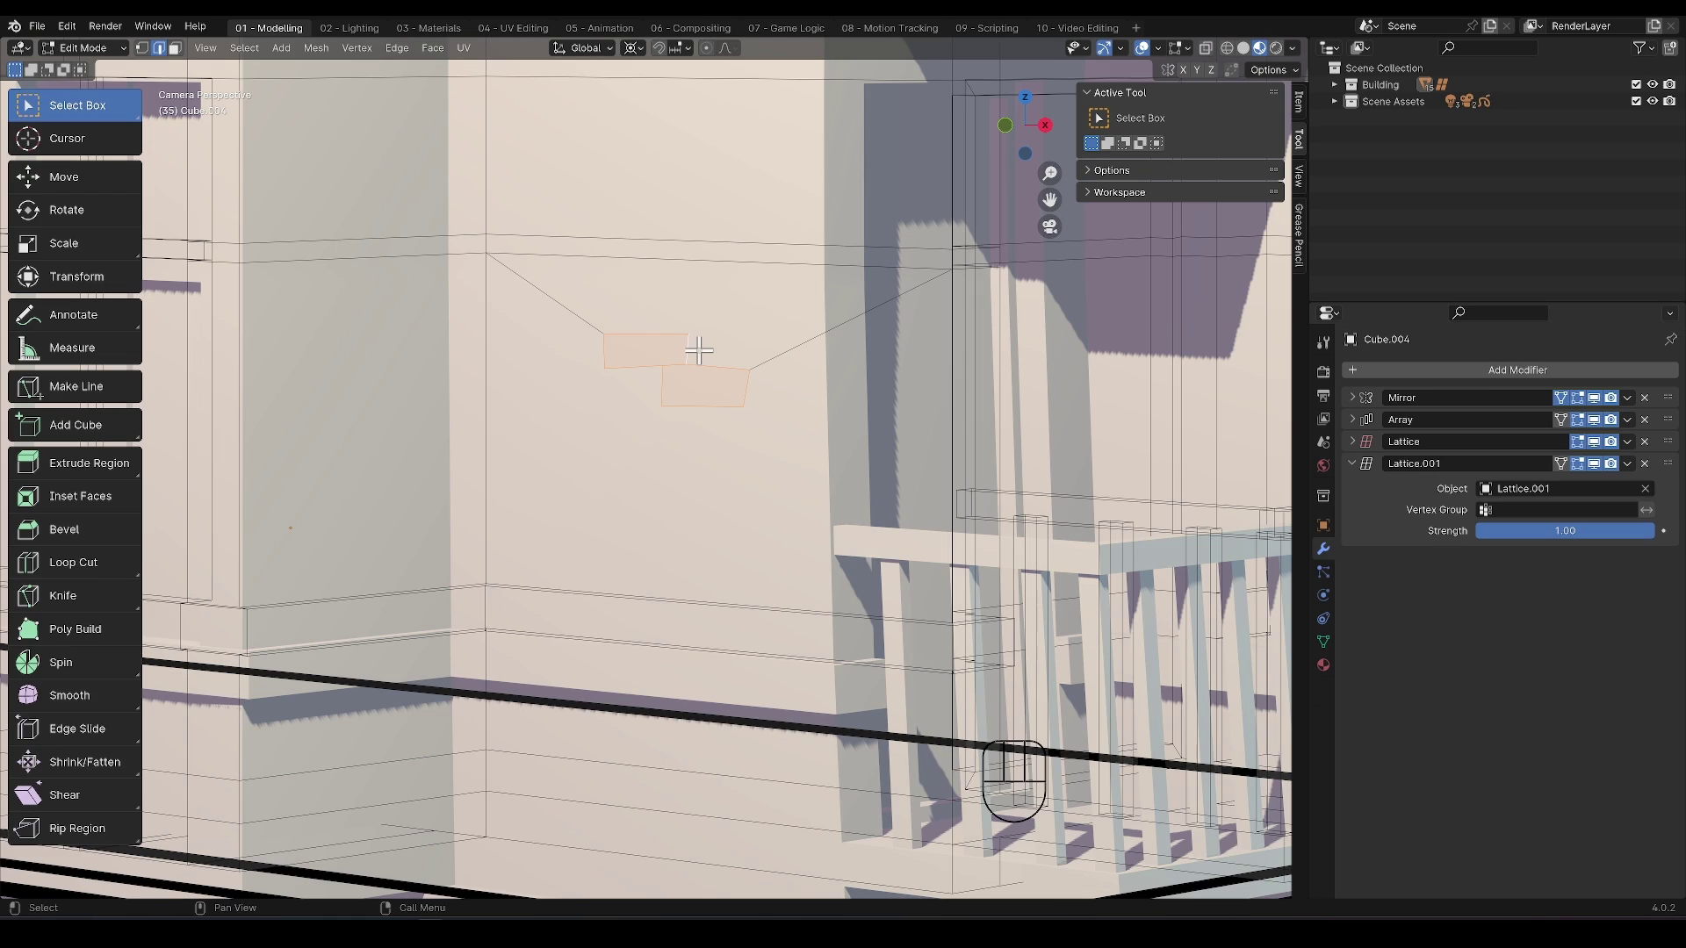
# Mark the wall rectangles' edges as Freestyle edges and enable Edge Marks on LineArt.
pyautogui.moveTo(697, 346); pyautogui.dragTo(655, 734, button='right')
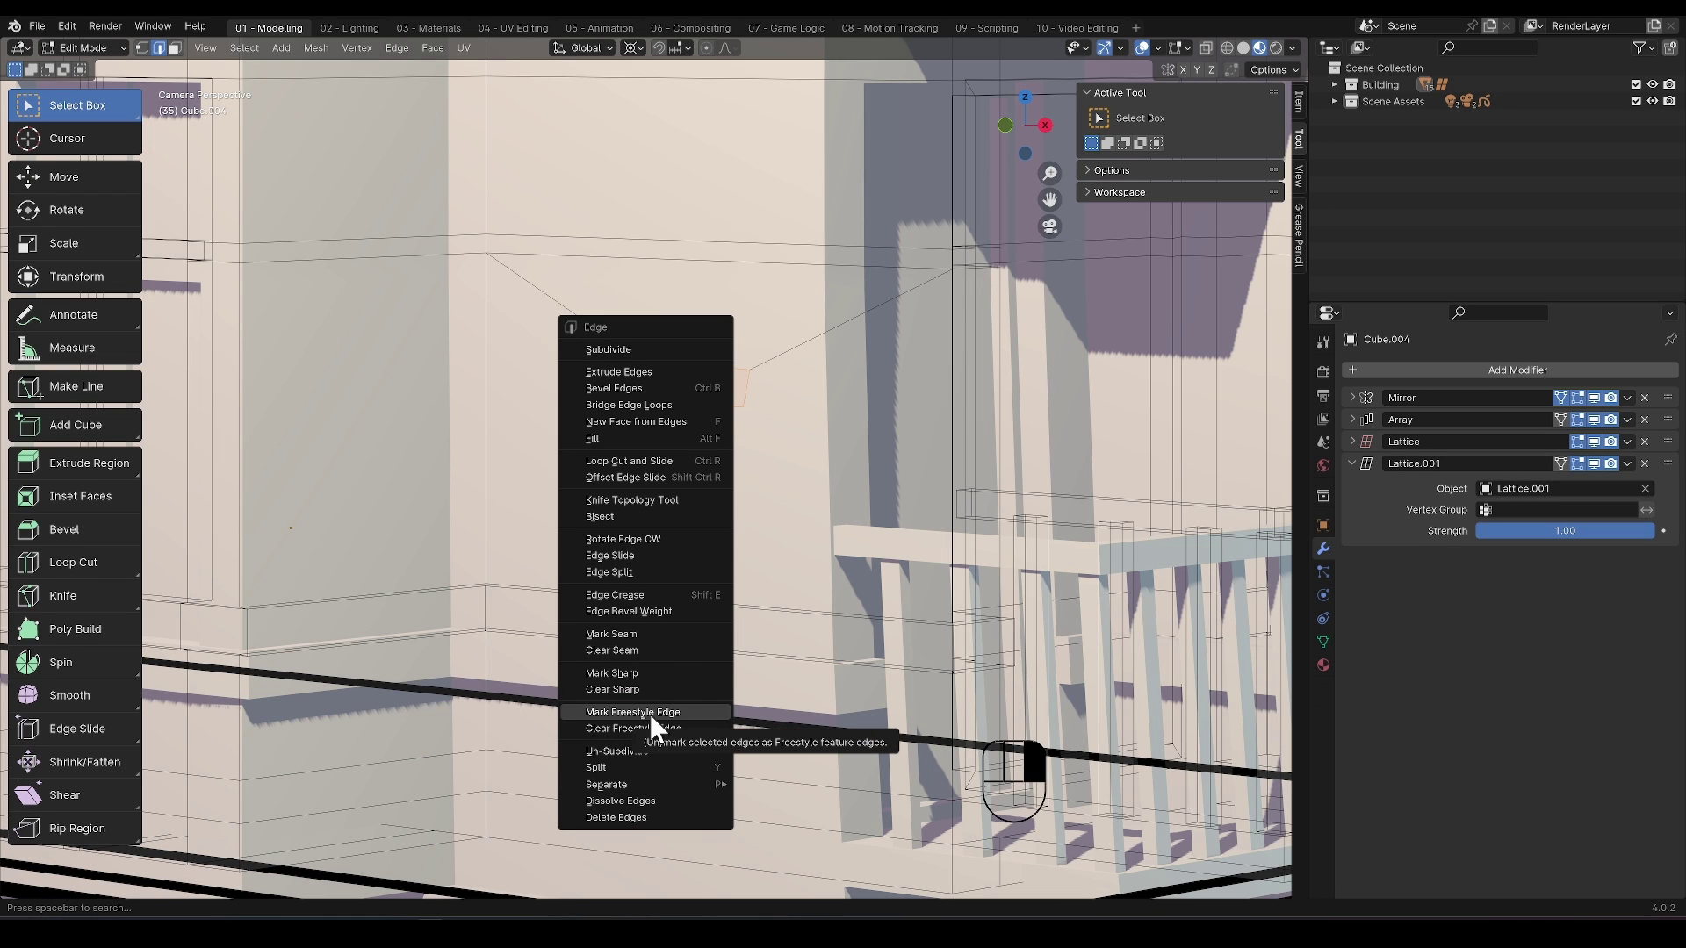
pyautogui.click(650, 714)
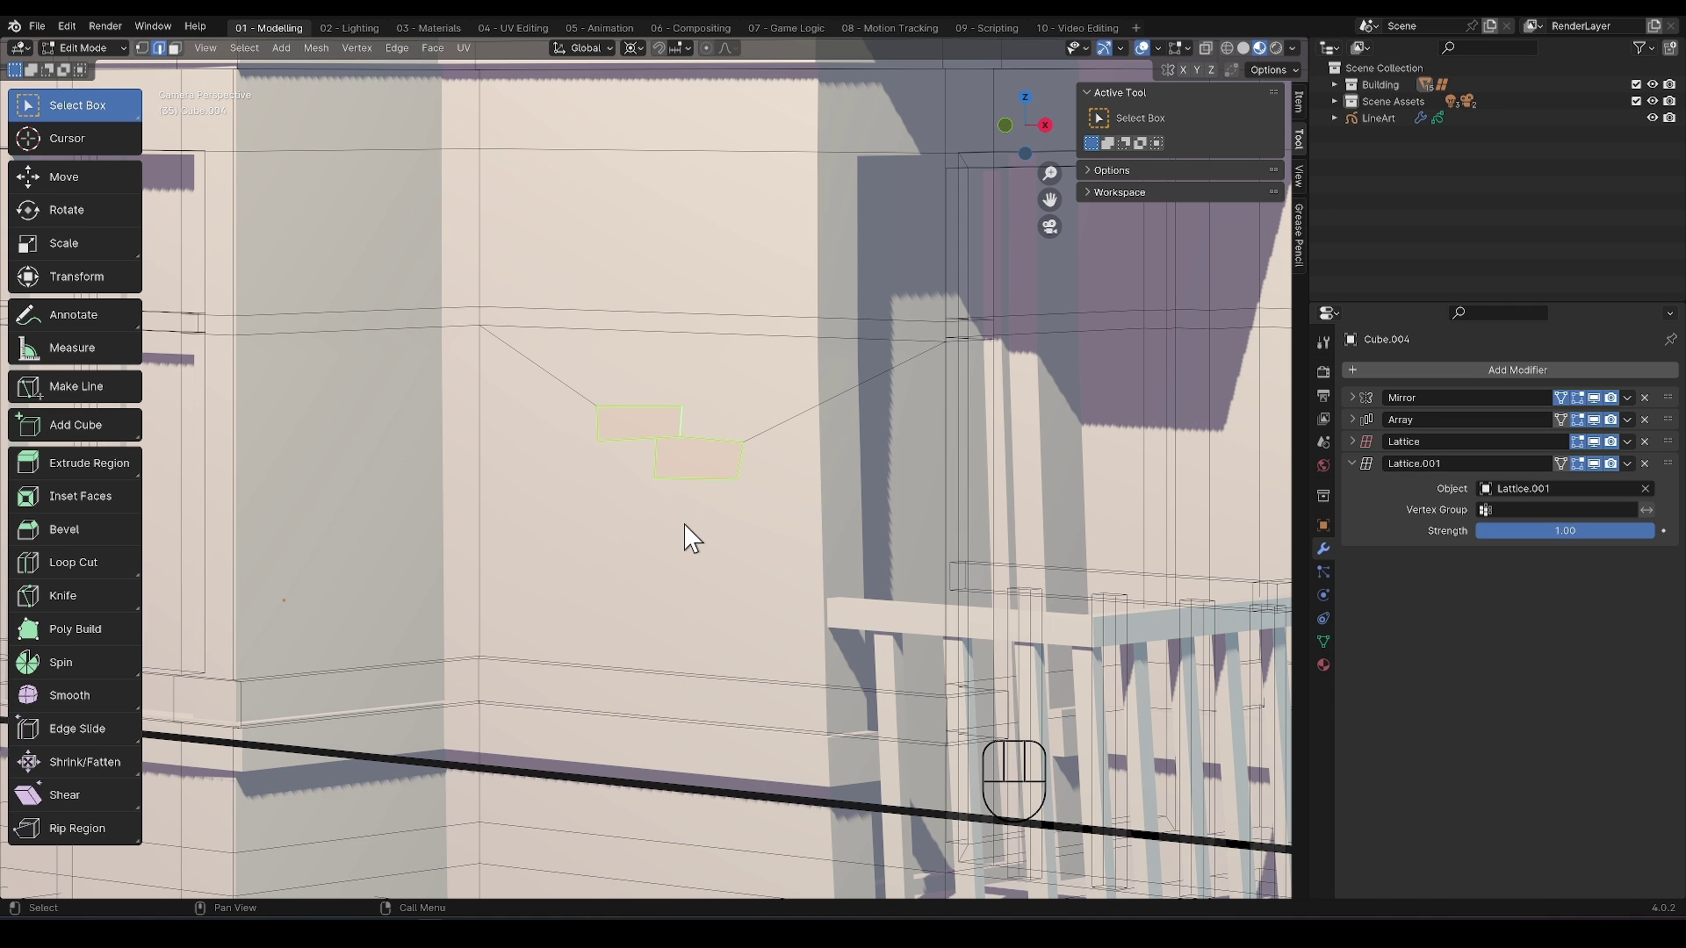
pyautogui.press('Tab')
pyautogui.click(1377, 119)
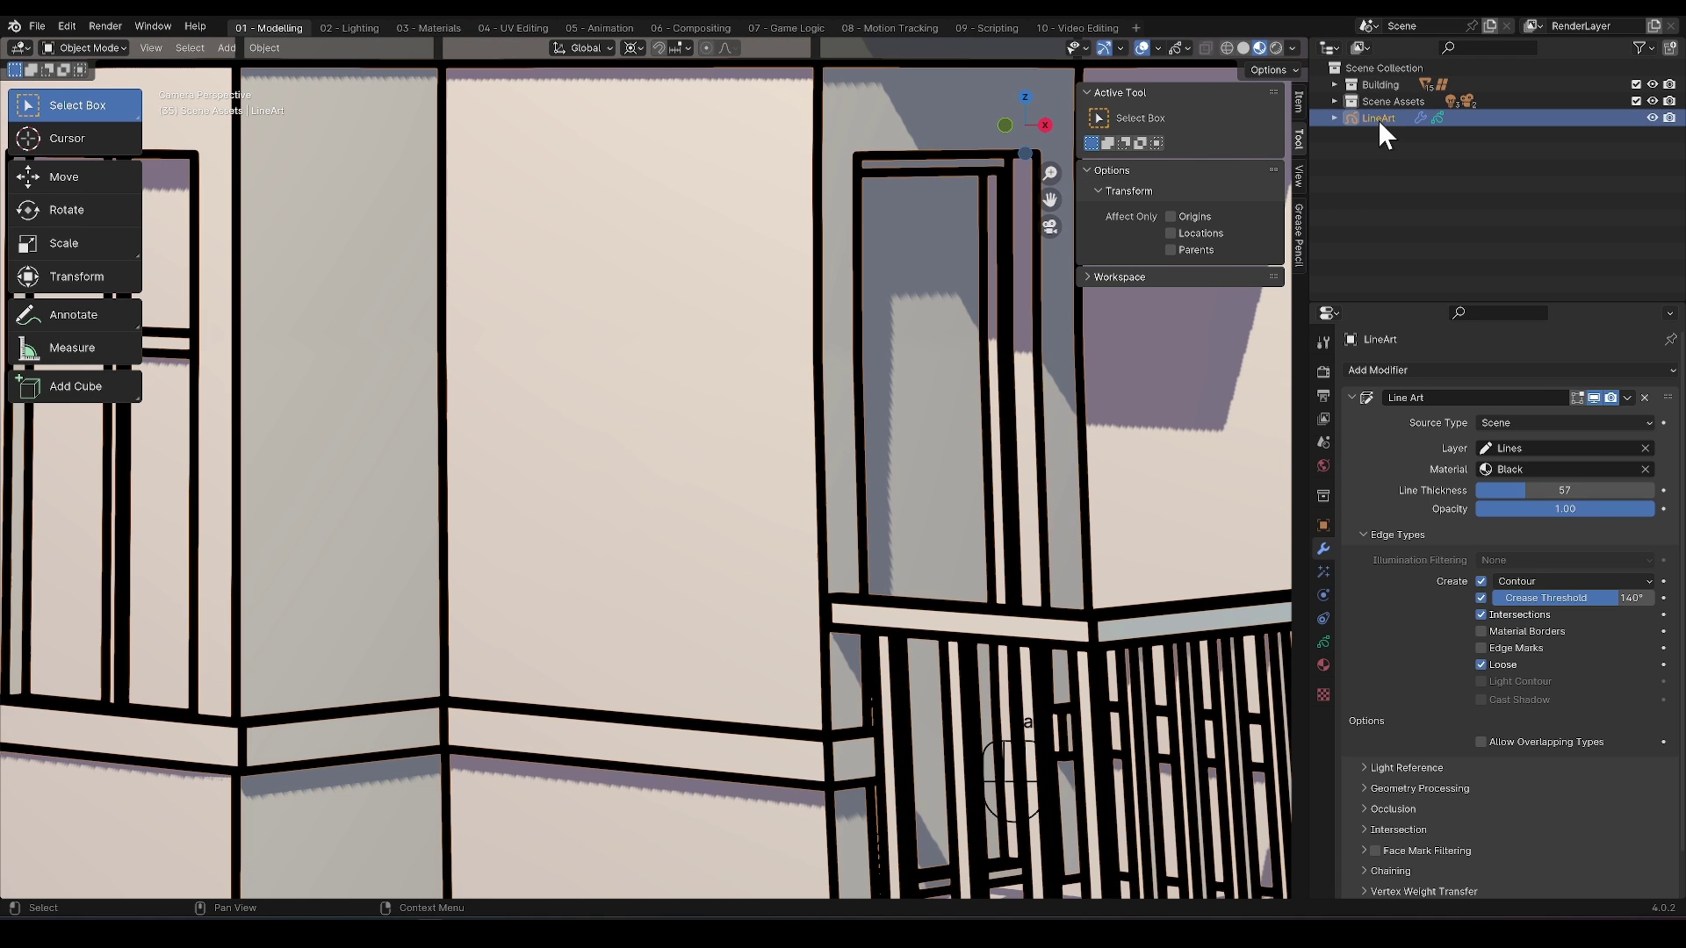
pyautogui.click(1481, 649)
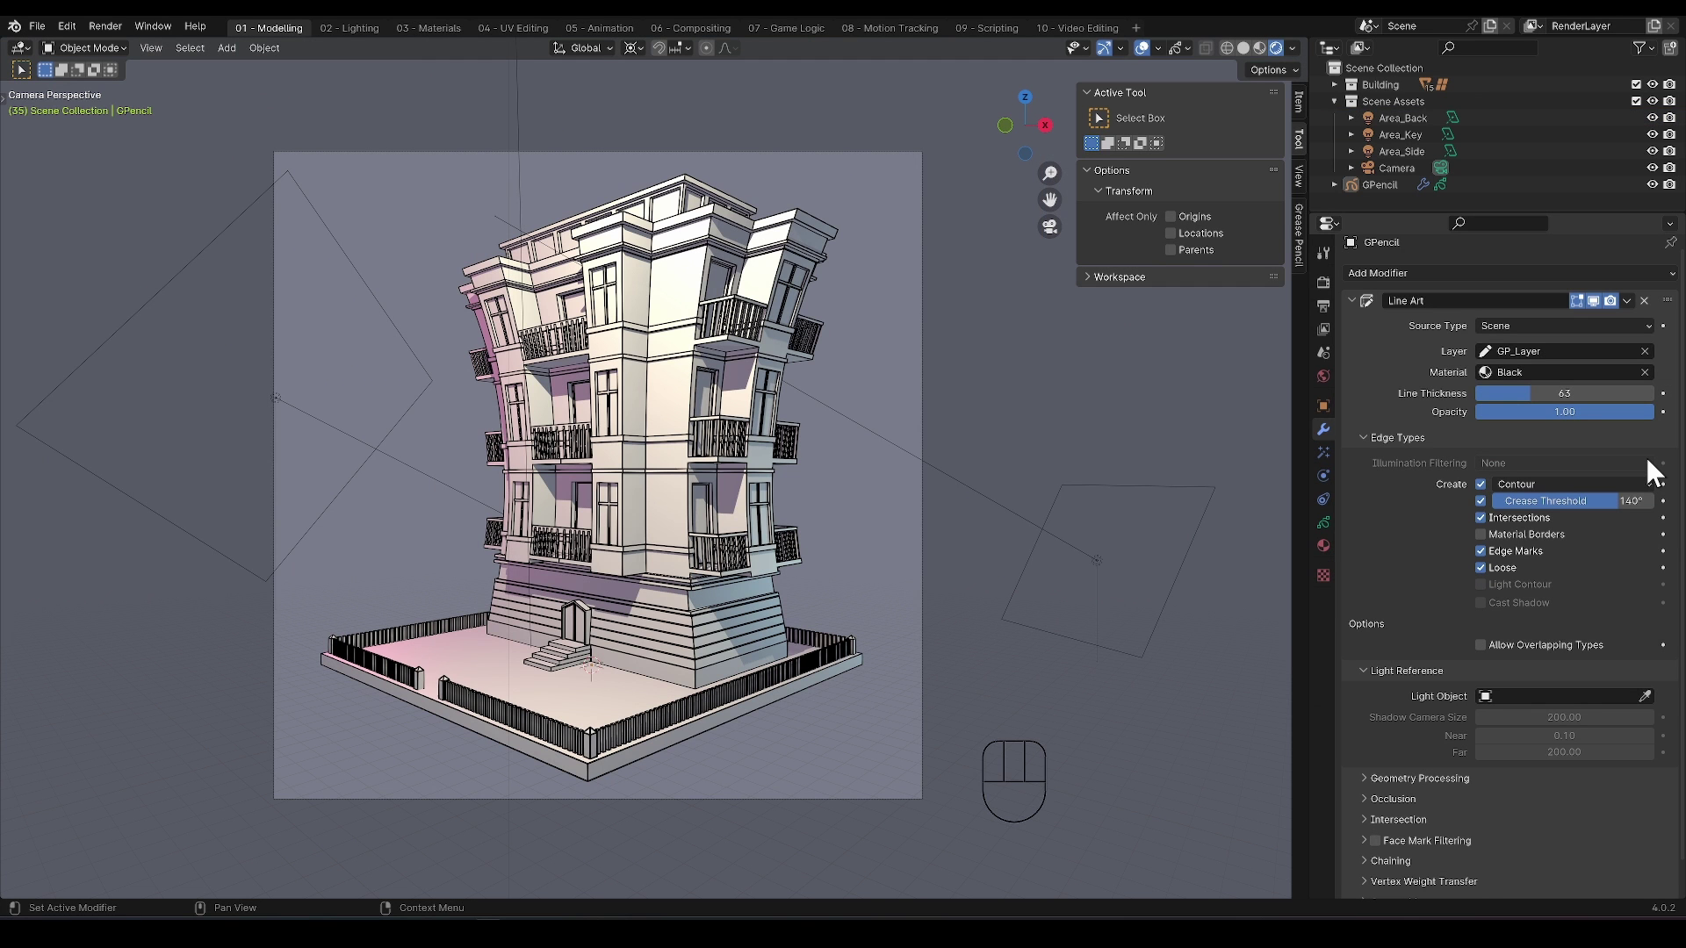
# Use Area_Key as the light reference and add light contour and cast shadow lines.
pyautogui.click(1646, 458)
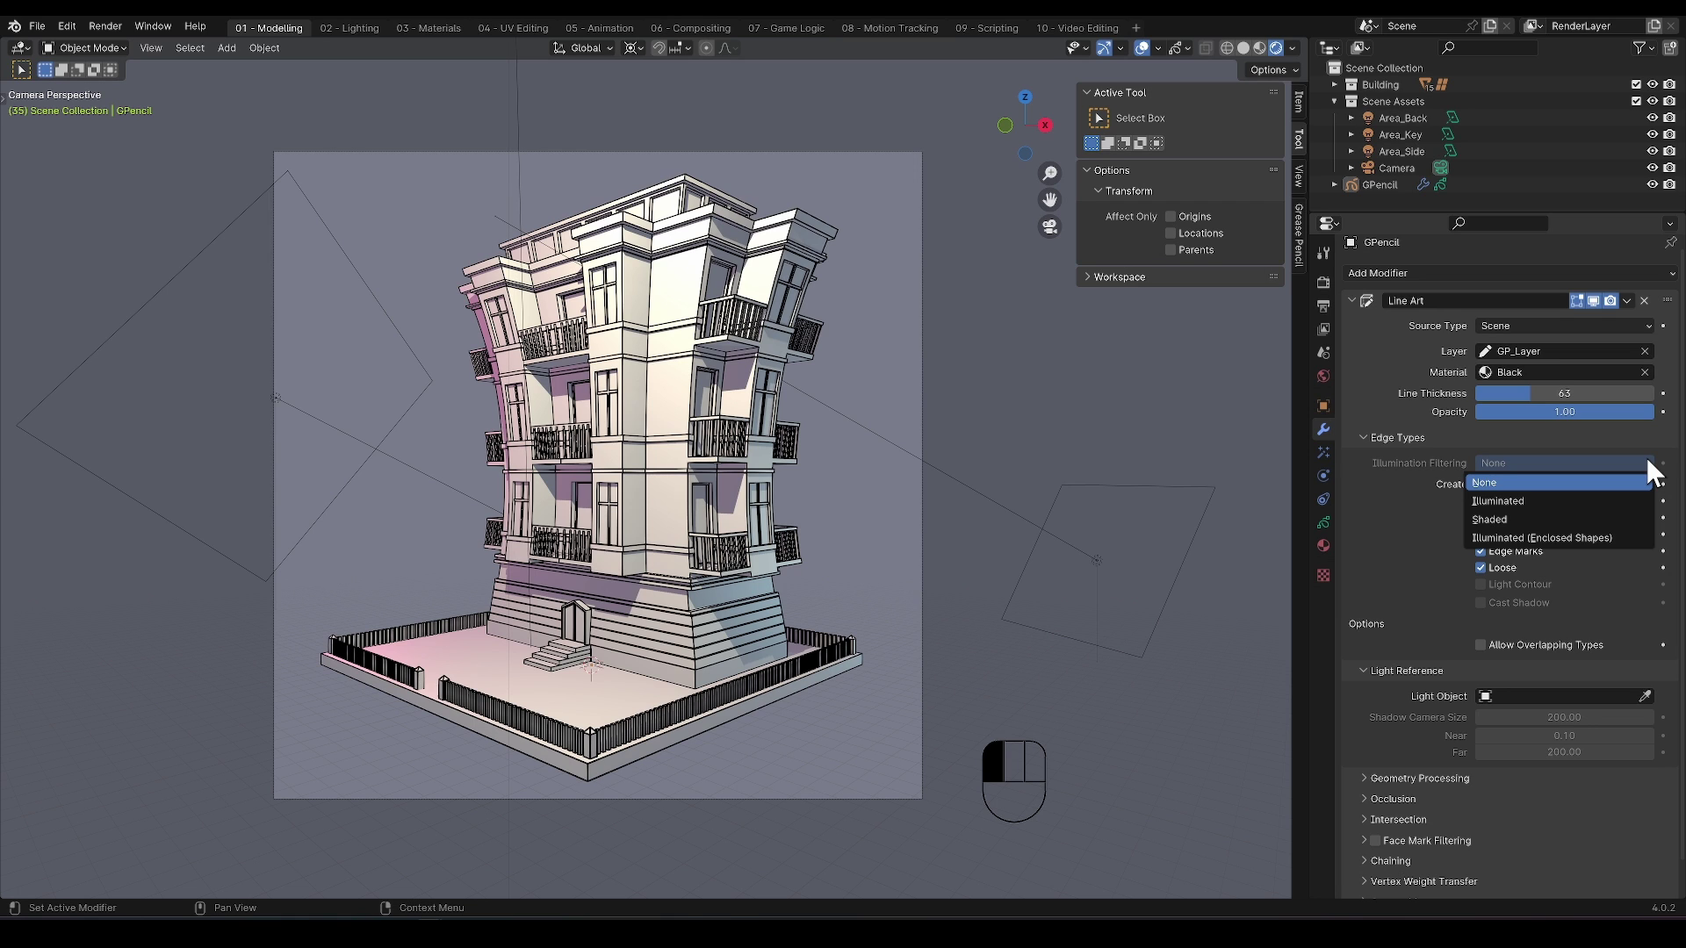
pyautogui.click(1647, 463)
pyautogui.click(1644, 696)
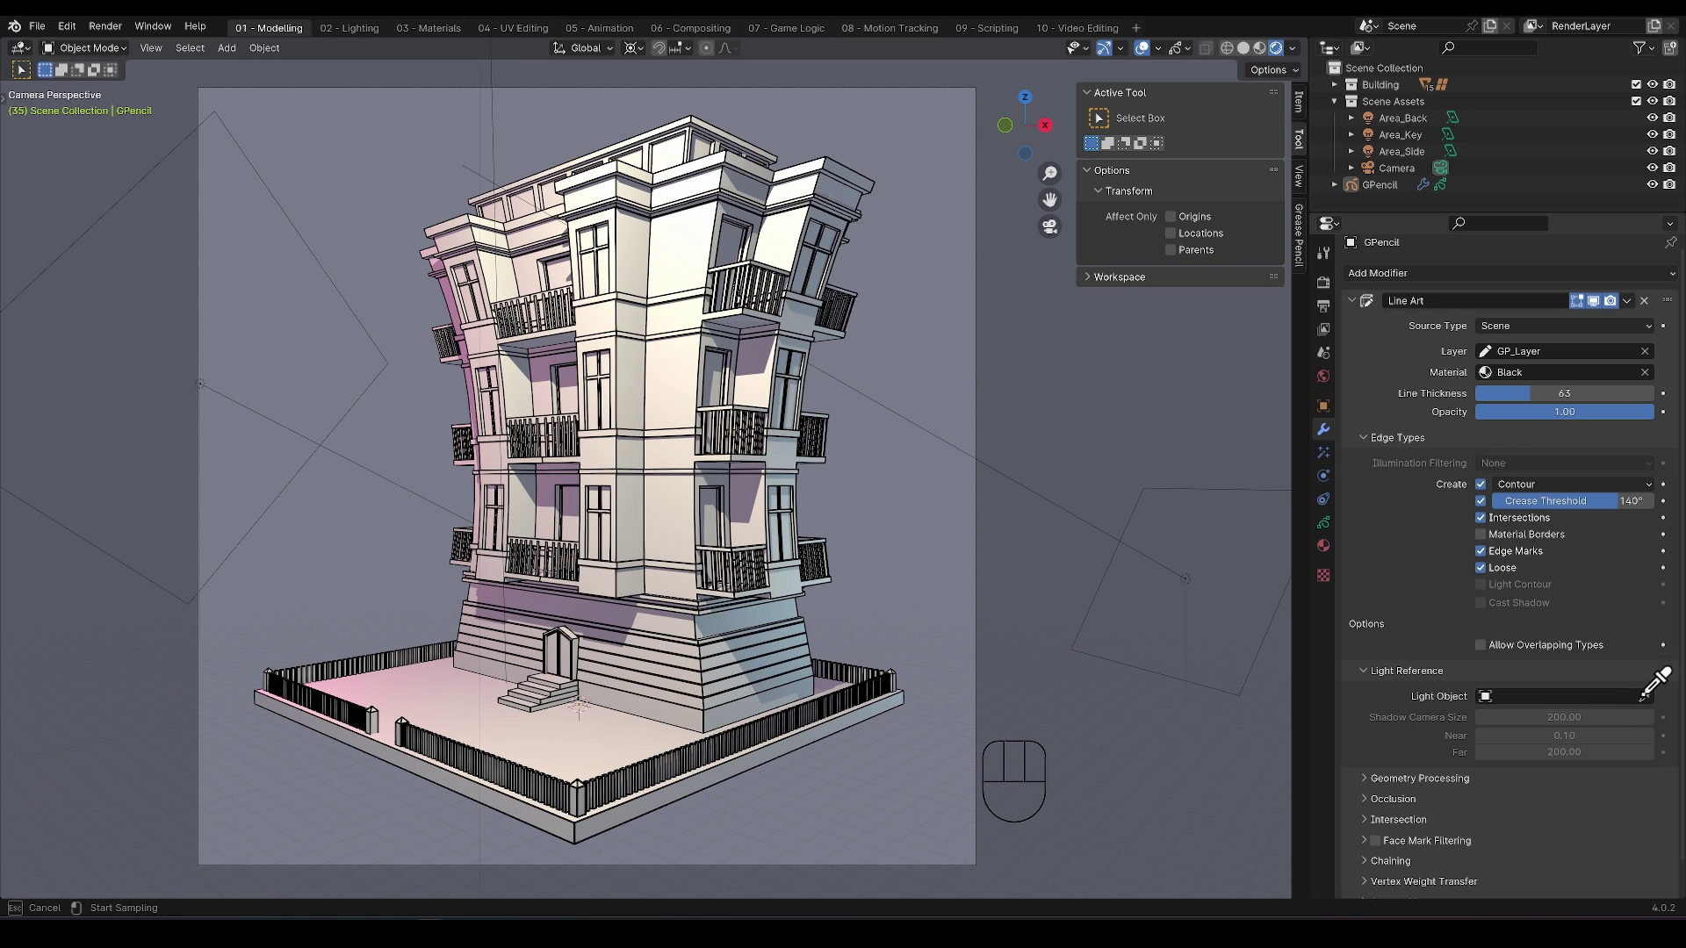
pyautogui.click(491, 119)
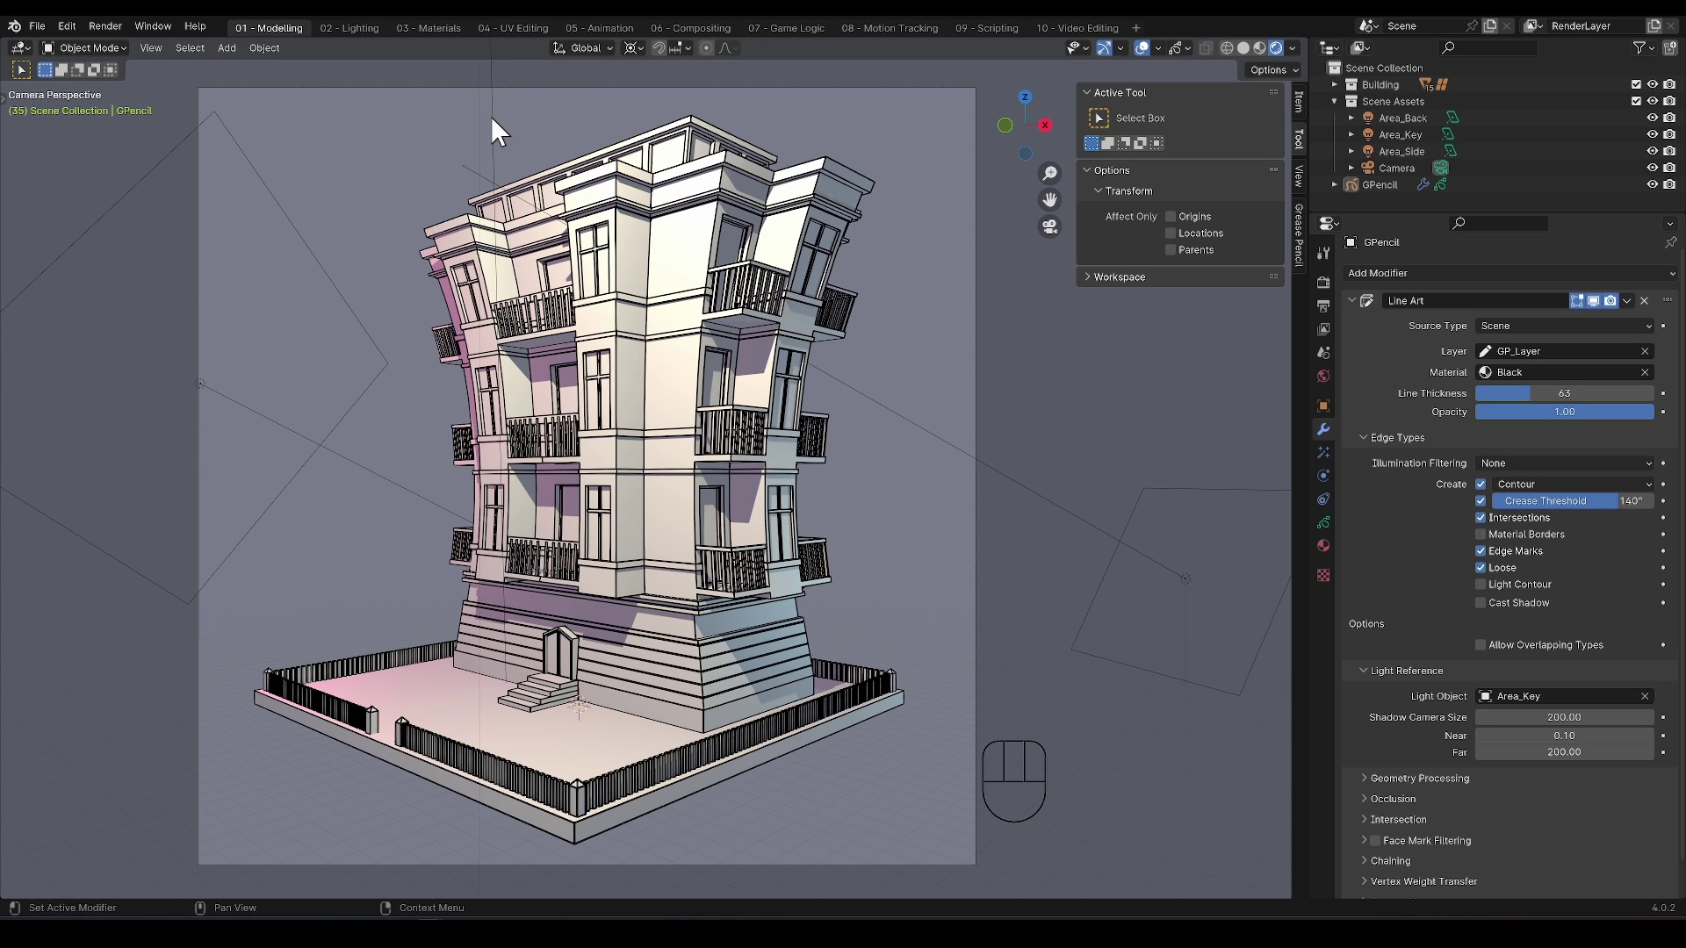
pyautogui.click(1482, 585)
pyautogui.click(1480, 604)
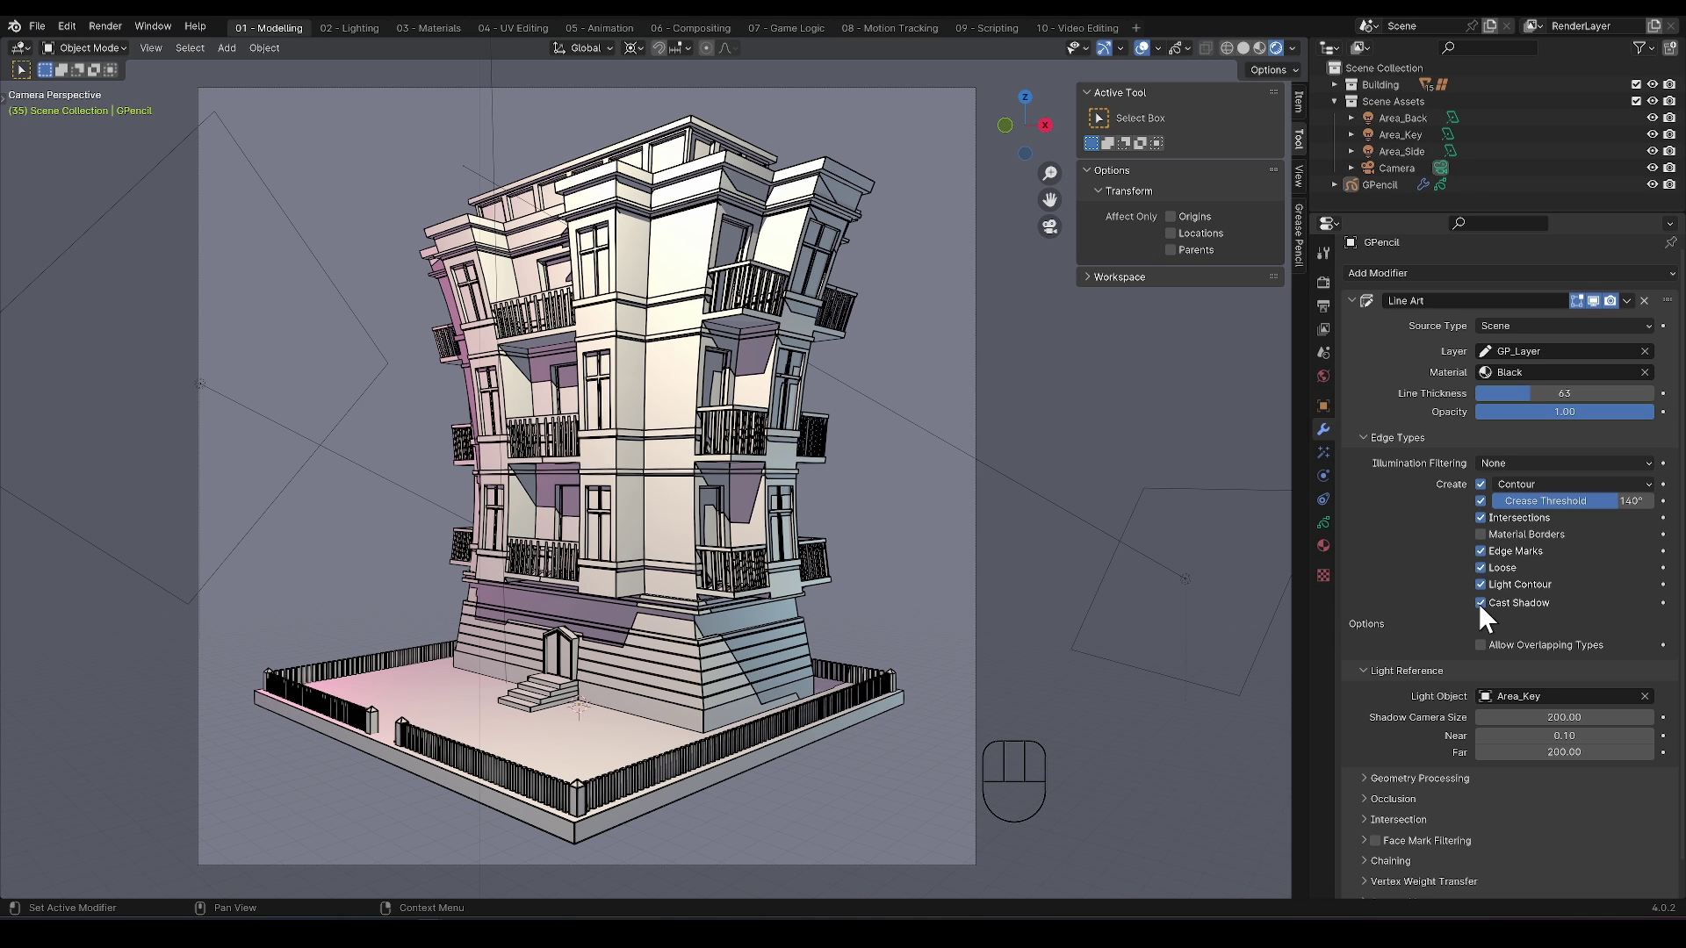
# Try Illuminated and Shaded filtering, then settle on Illuminated (Enclosed Shapes).
pyautogui.click(1641, 463)
pyautogui.click(1612, 499)
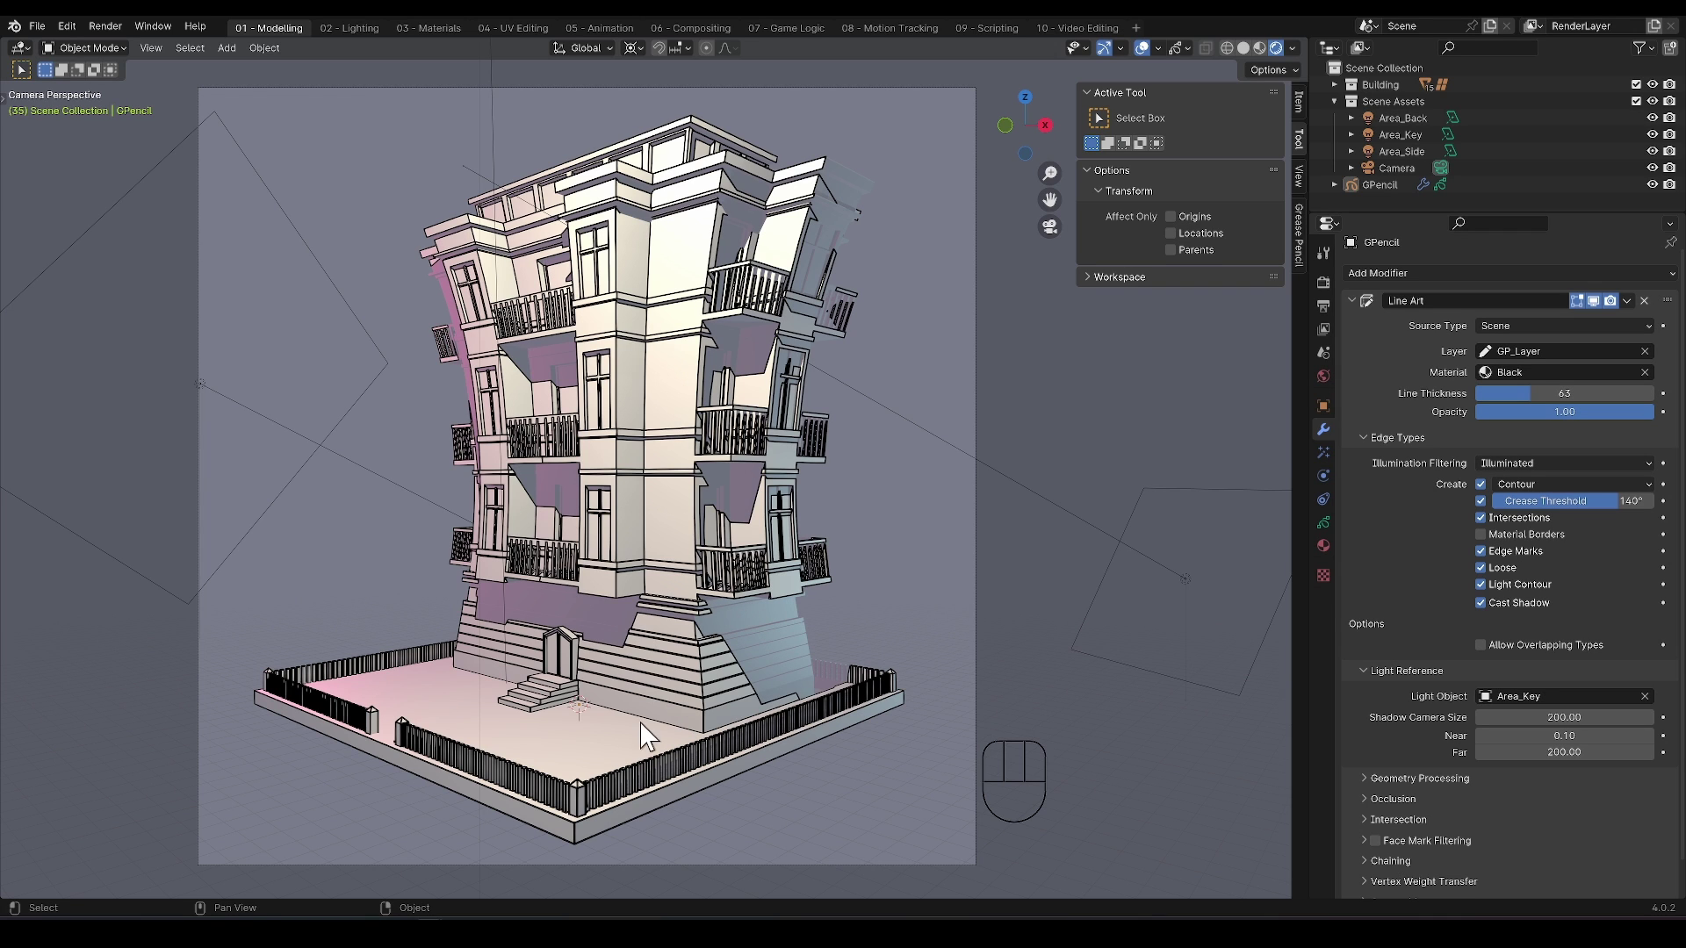
pyautogui.click(1599, 462)
pyautogui.click(1578, 520)
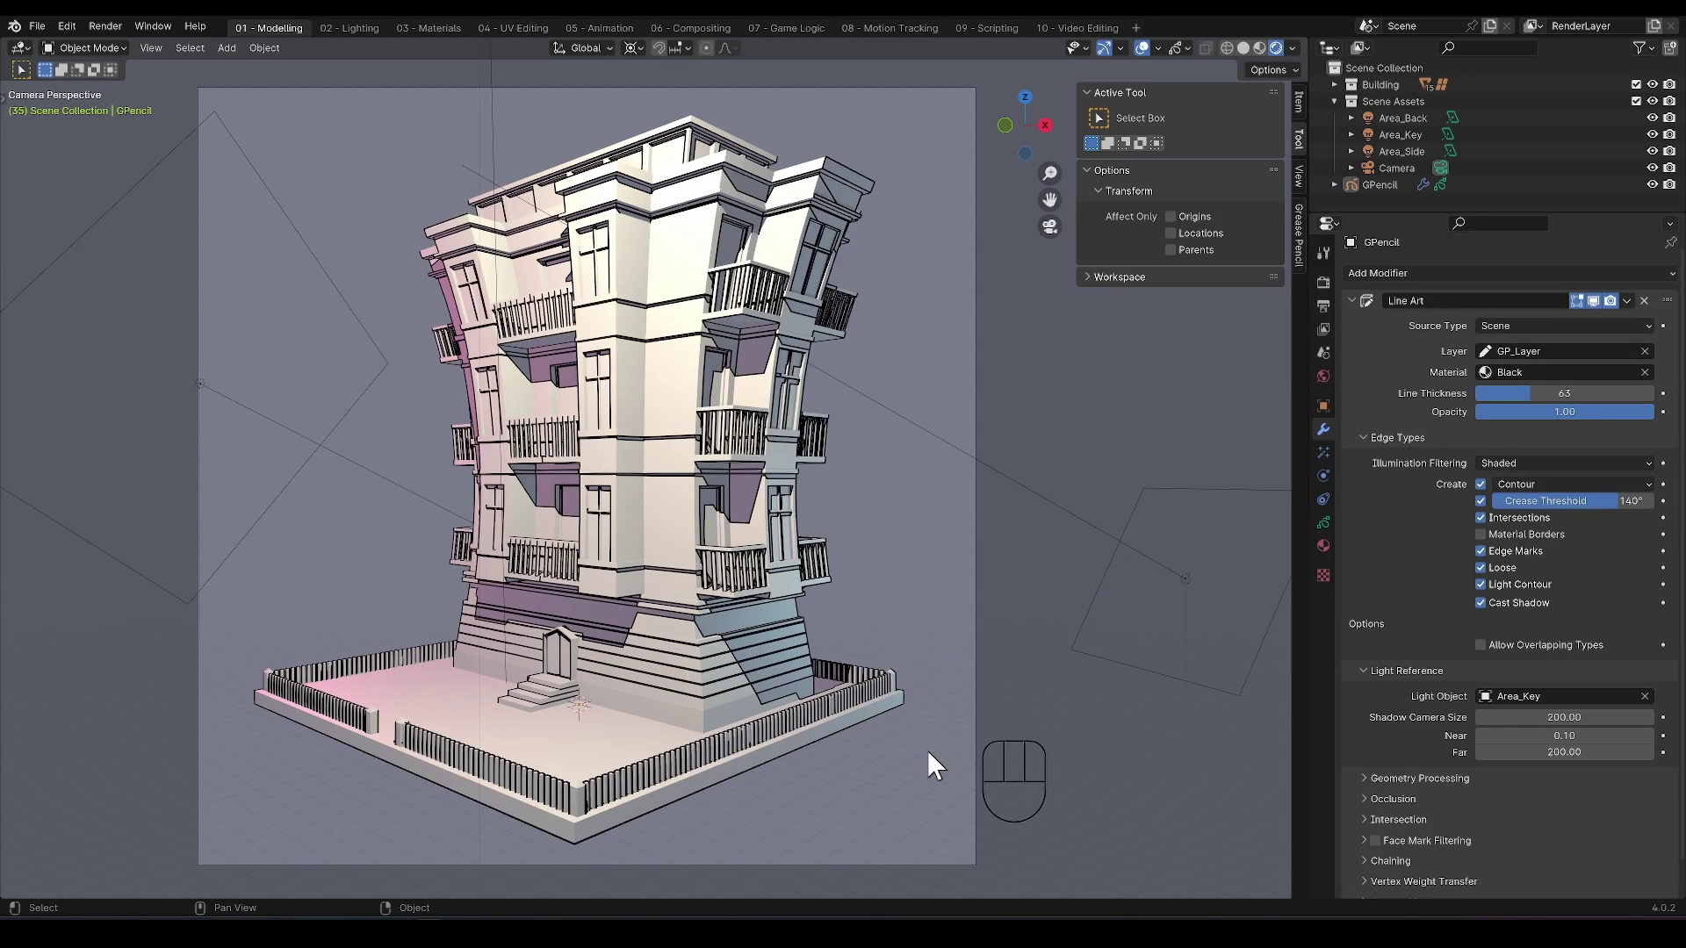
pyautogui.click(1598, 460)
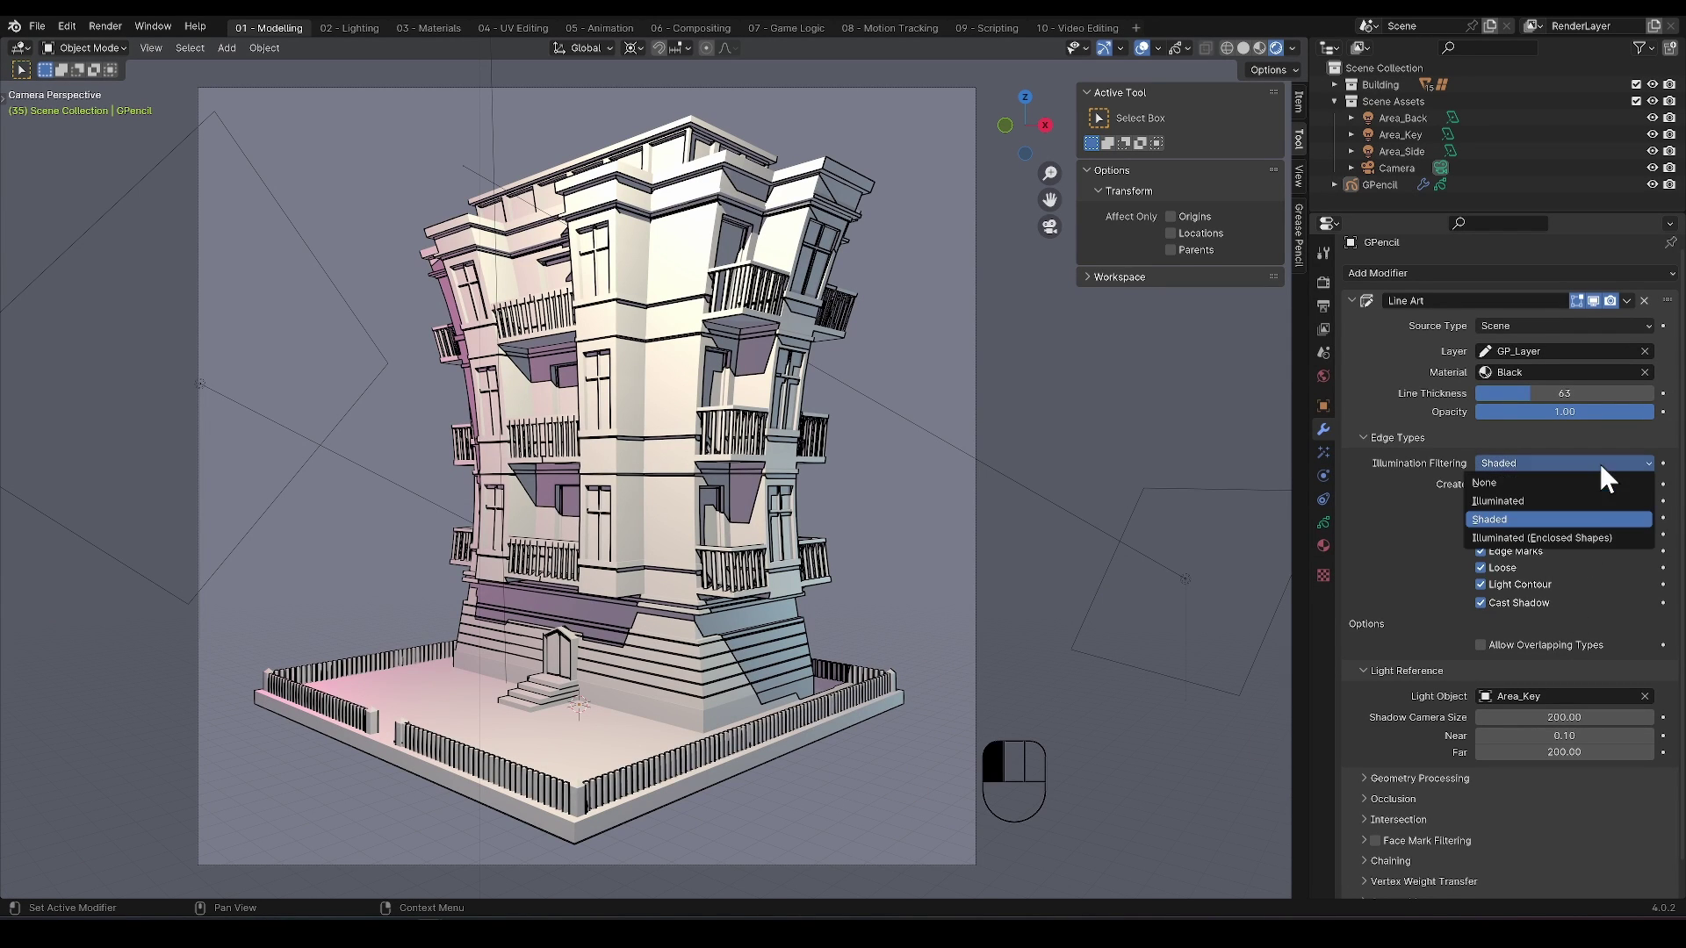
pyautogui.click(1570, 540)
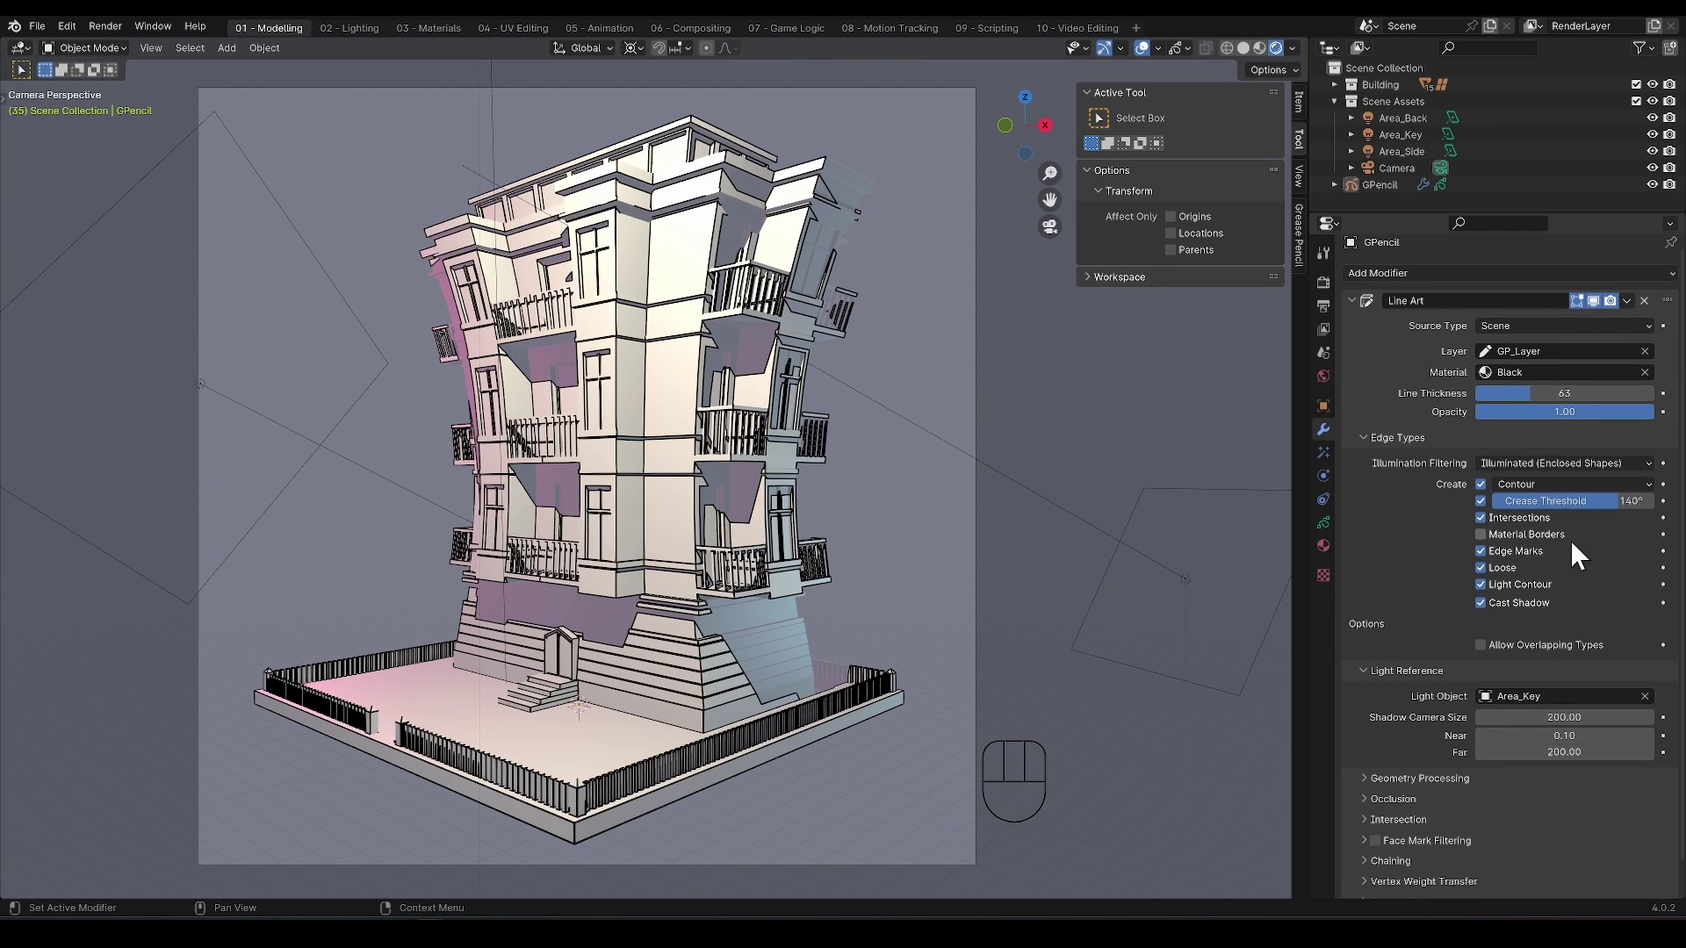
pyautogui.scroll(5, 797, 541)
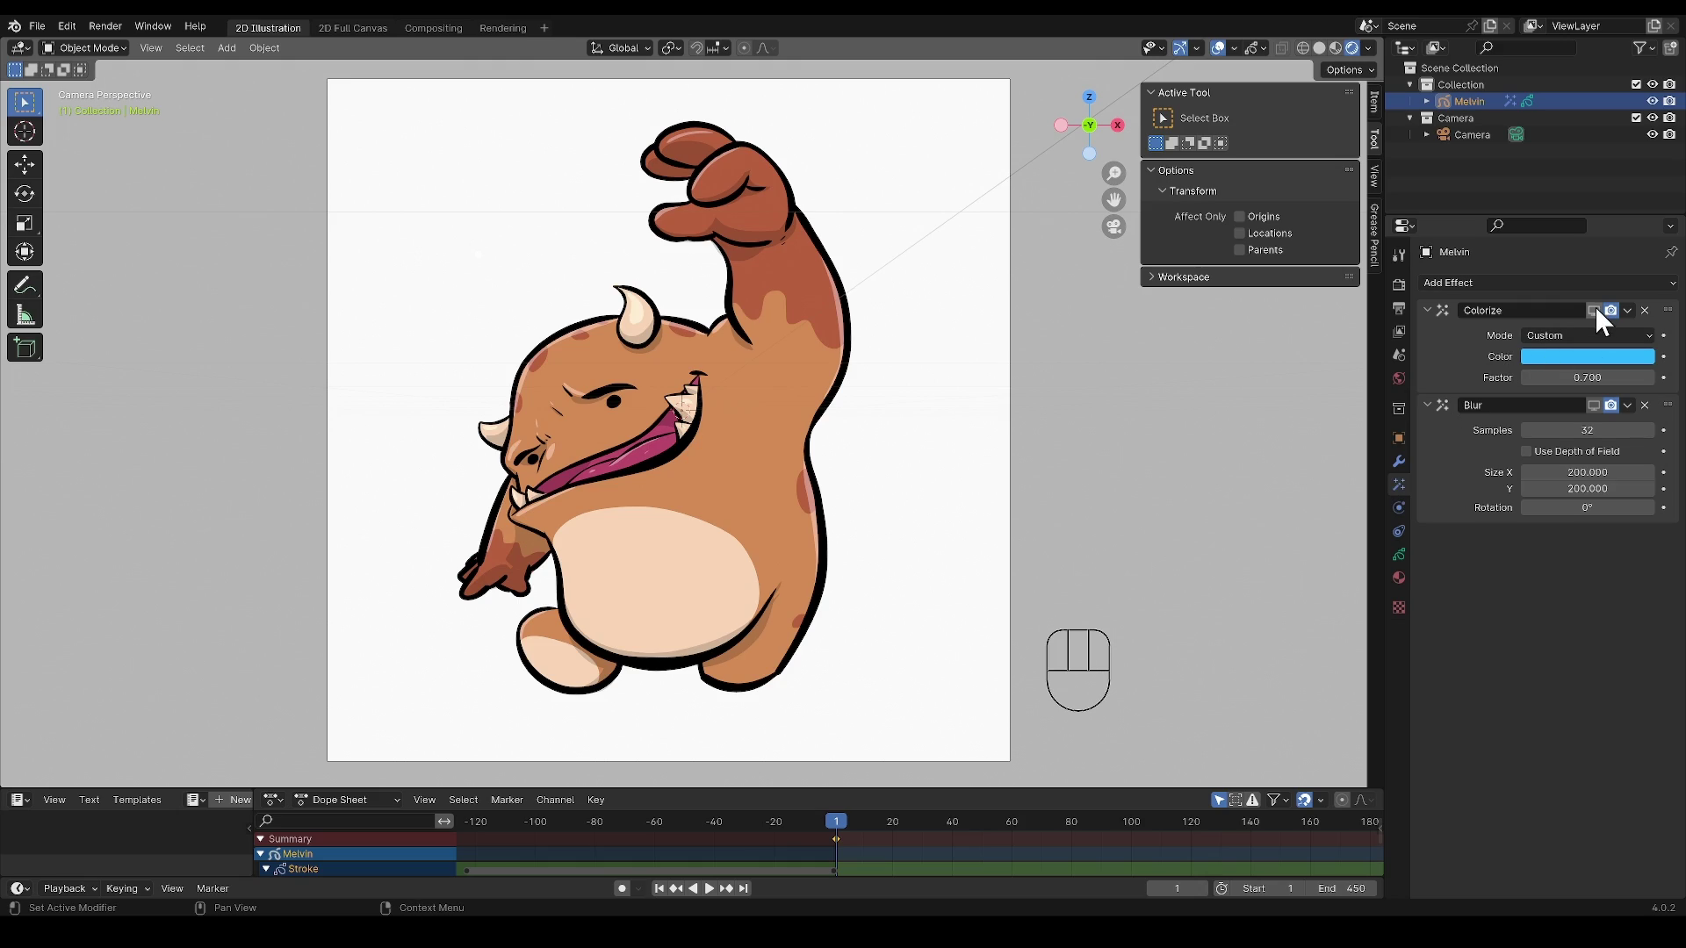
# Show Melvin's Colorize tint at a lower factor and reduce the Blur strength.
pyautogui.click(1593, 310)
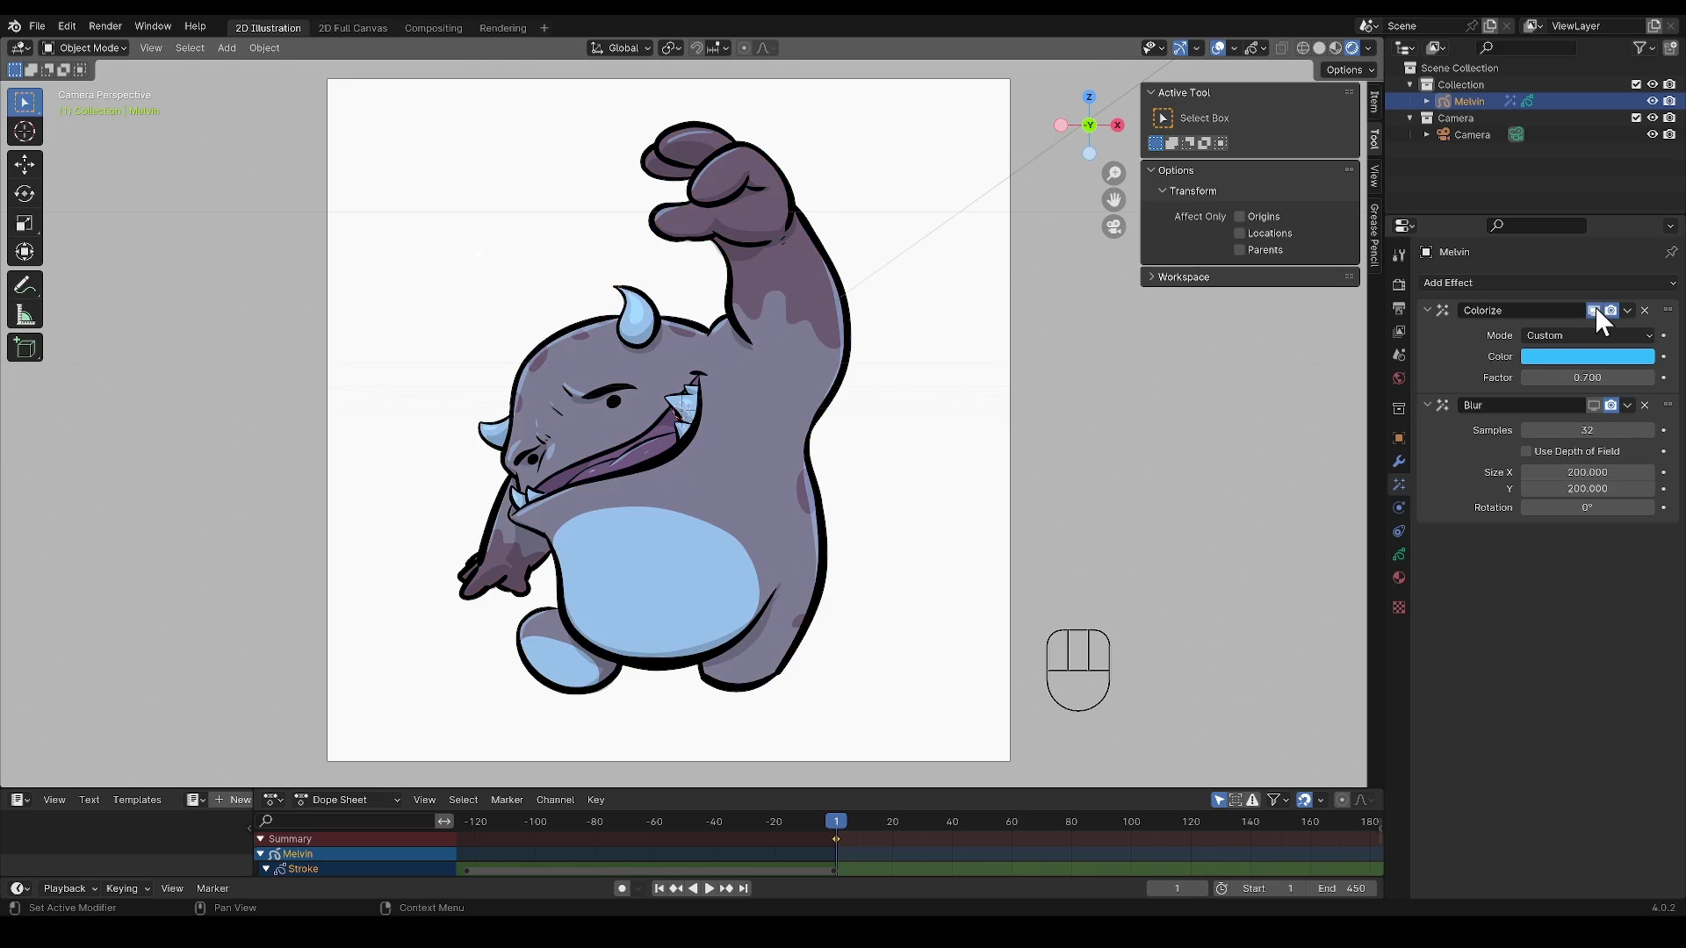
pyautogui.moveTo(1587, 377); pyautogui.dragTo(1545, 378)
pyautogui.moveTo(1588, 472); pyautogui.dragTo(1642, 472)
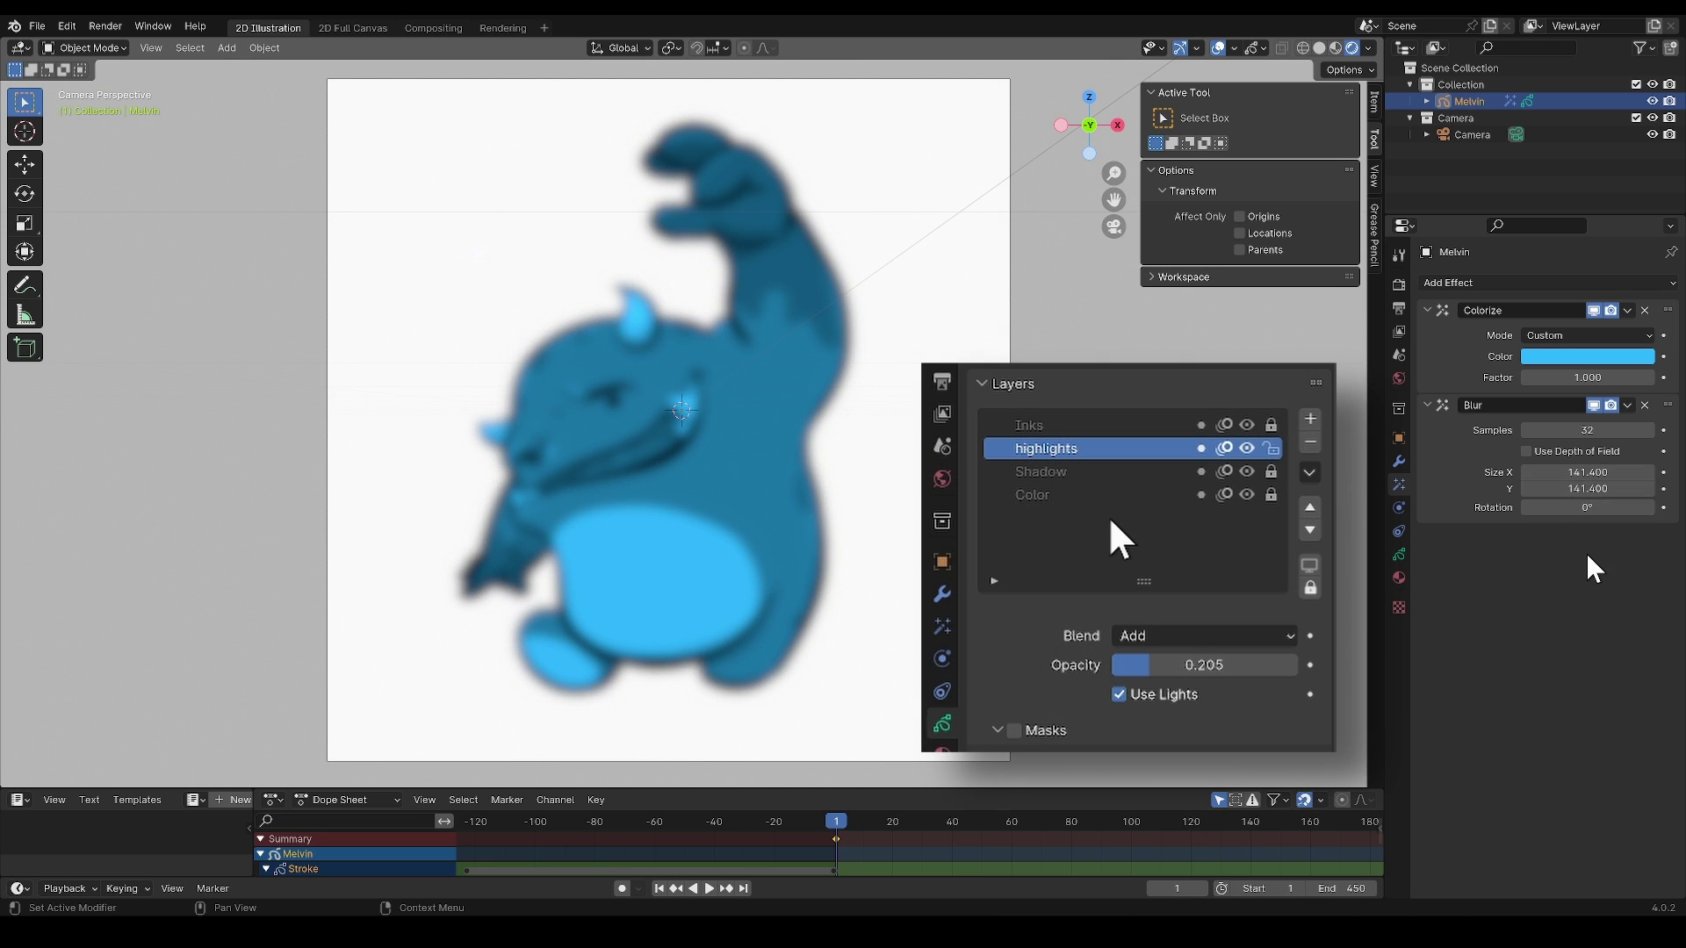
pyautogui.click(1399, 555)
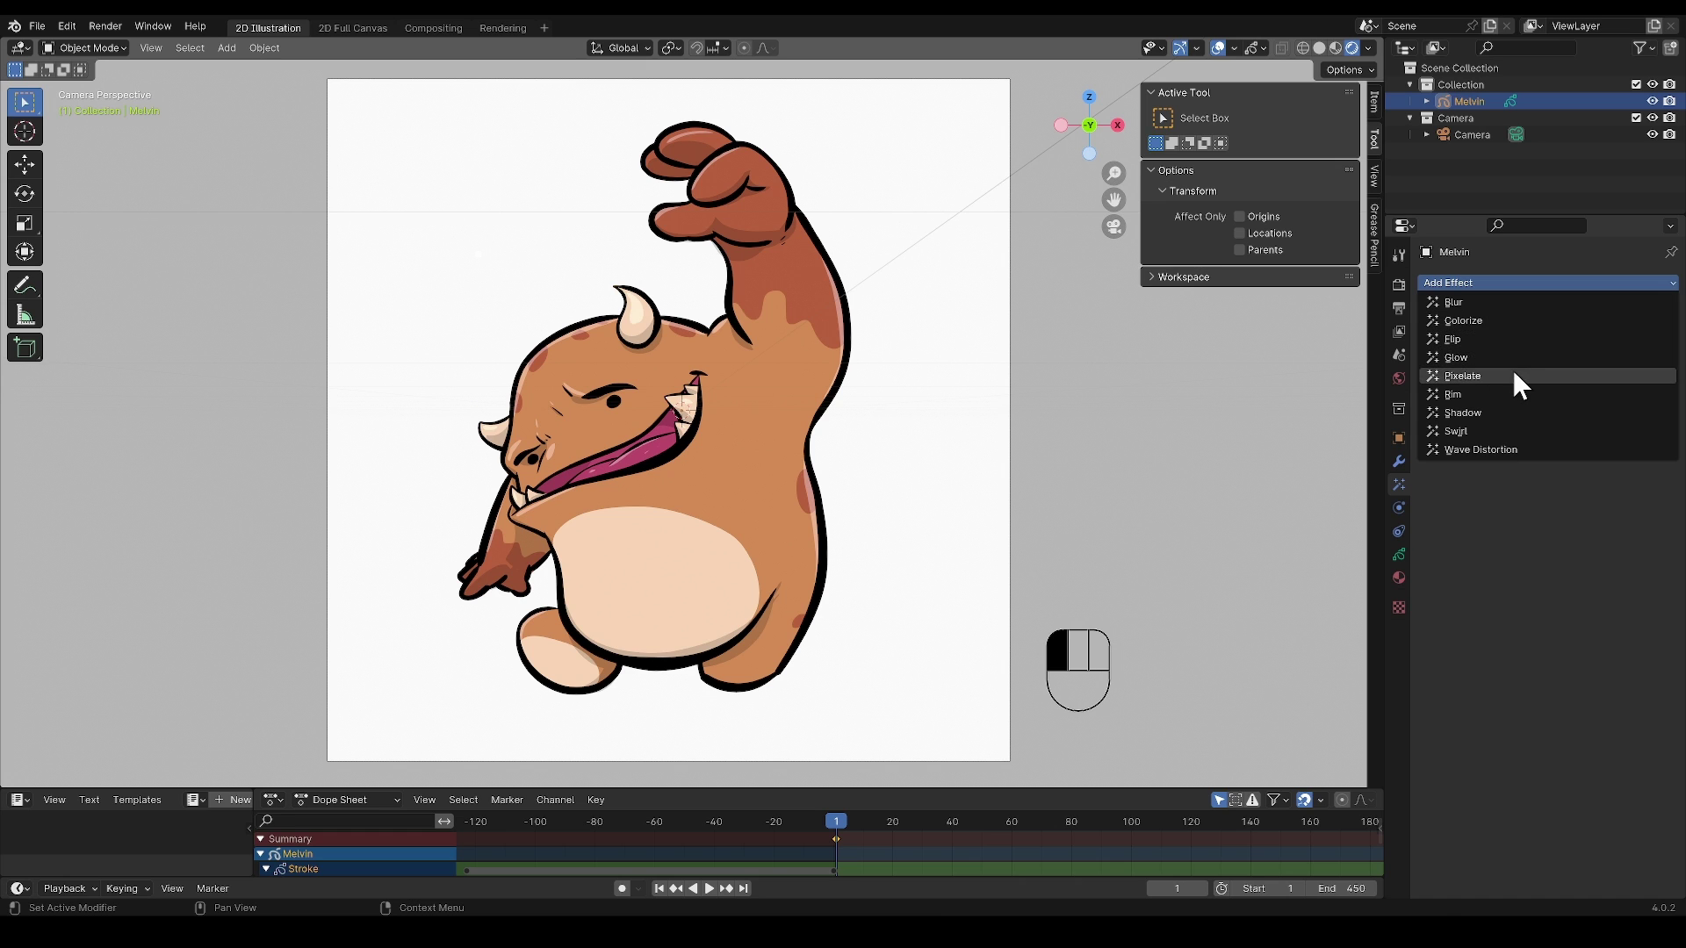
# Add a Pixelate effect at 87 px and toggle its antialiasing off and on.
pyautogui.click(1510, 369)
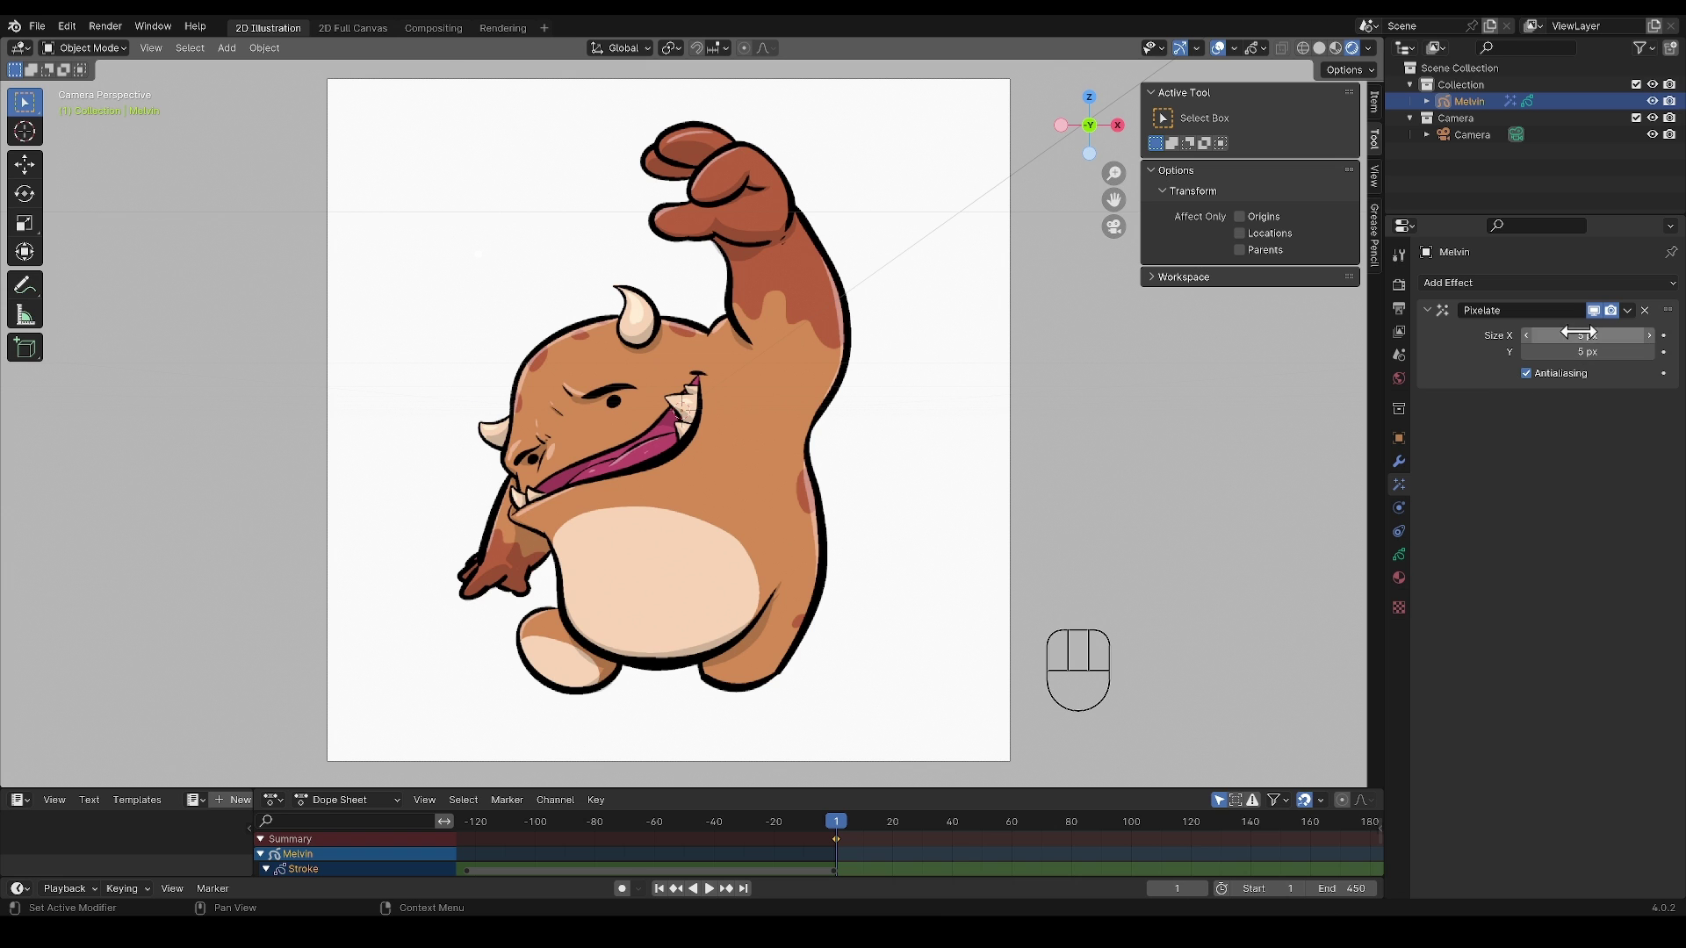
pyautogui.moveTo(1585, 335); pyautogui.dragTo(1655, 335)
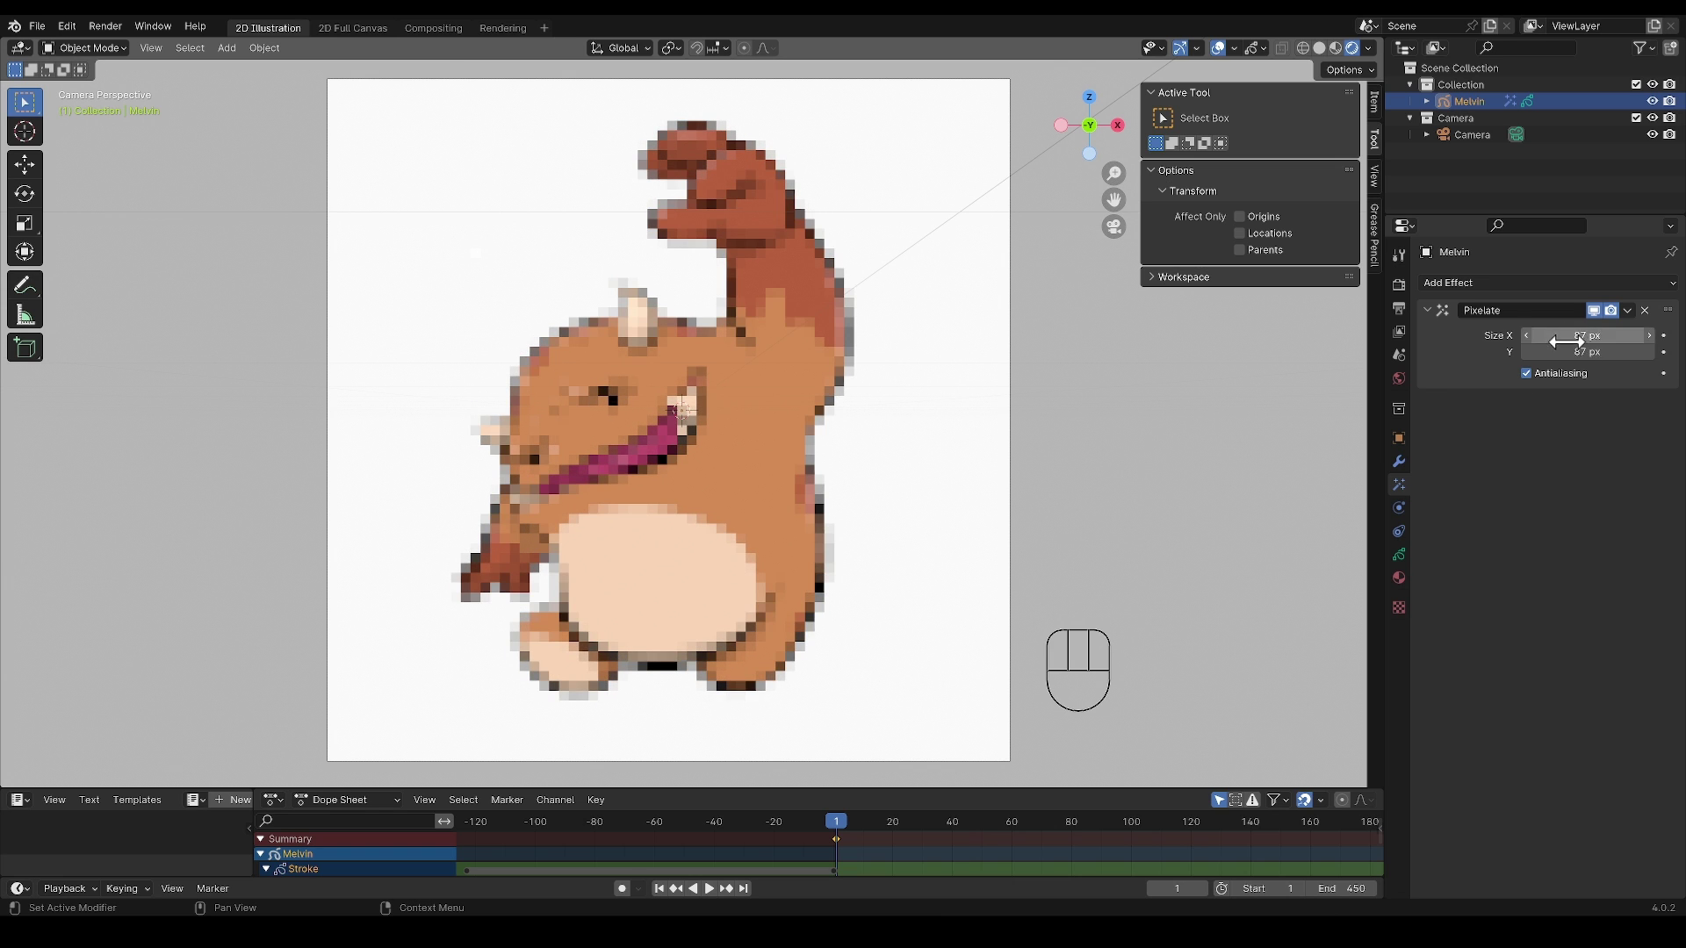
pyautogui.click(1526, 373)
pyautogui.click(1526, 373)
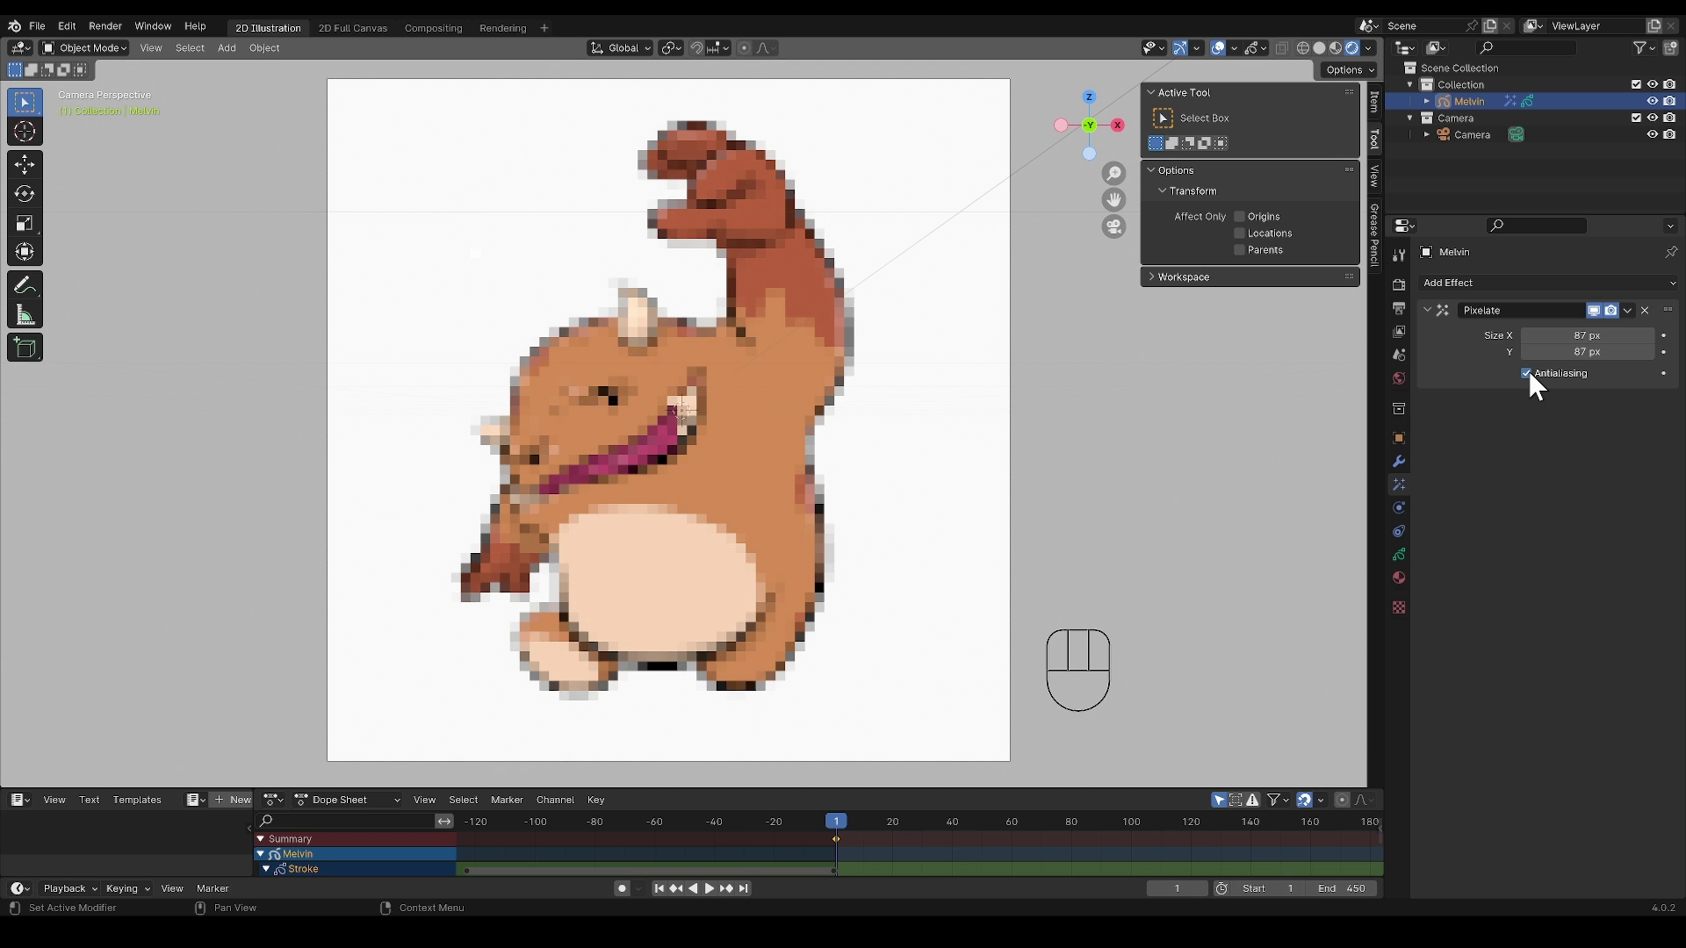
# Remove the Pixelate effect and add a Shadow effect to Melvin.
pyautogui.click(1644, 310)
pyautogui.click(1630, 282)
pyautogui.click(1532, 409)
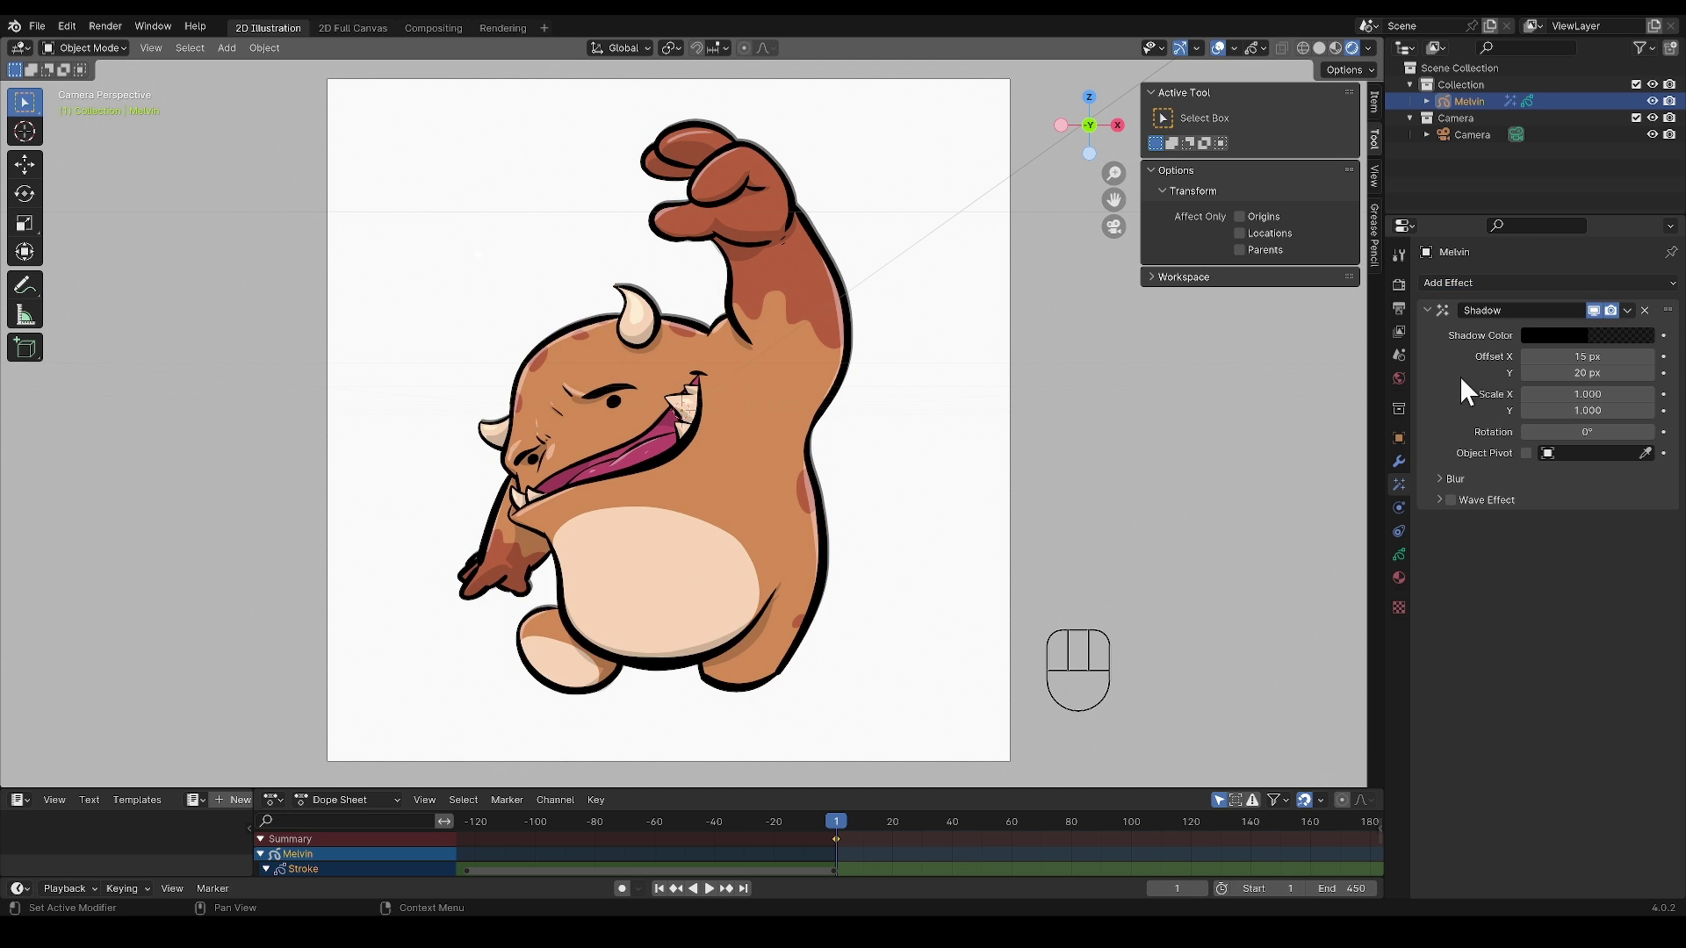
# Offset, scale and rotate Melvin's shadow, then adjust its blur and wave settings.
pyautogui.moveTo(1553, 357); pyautogui.dragTo(1625, 373)
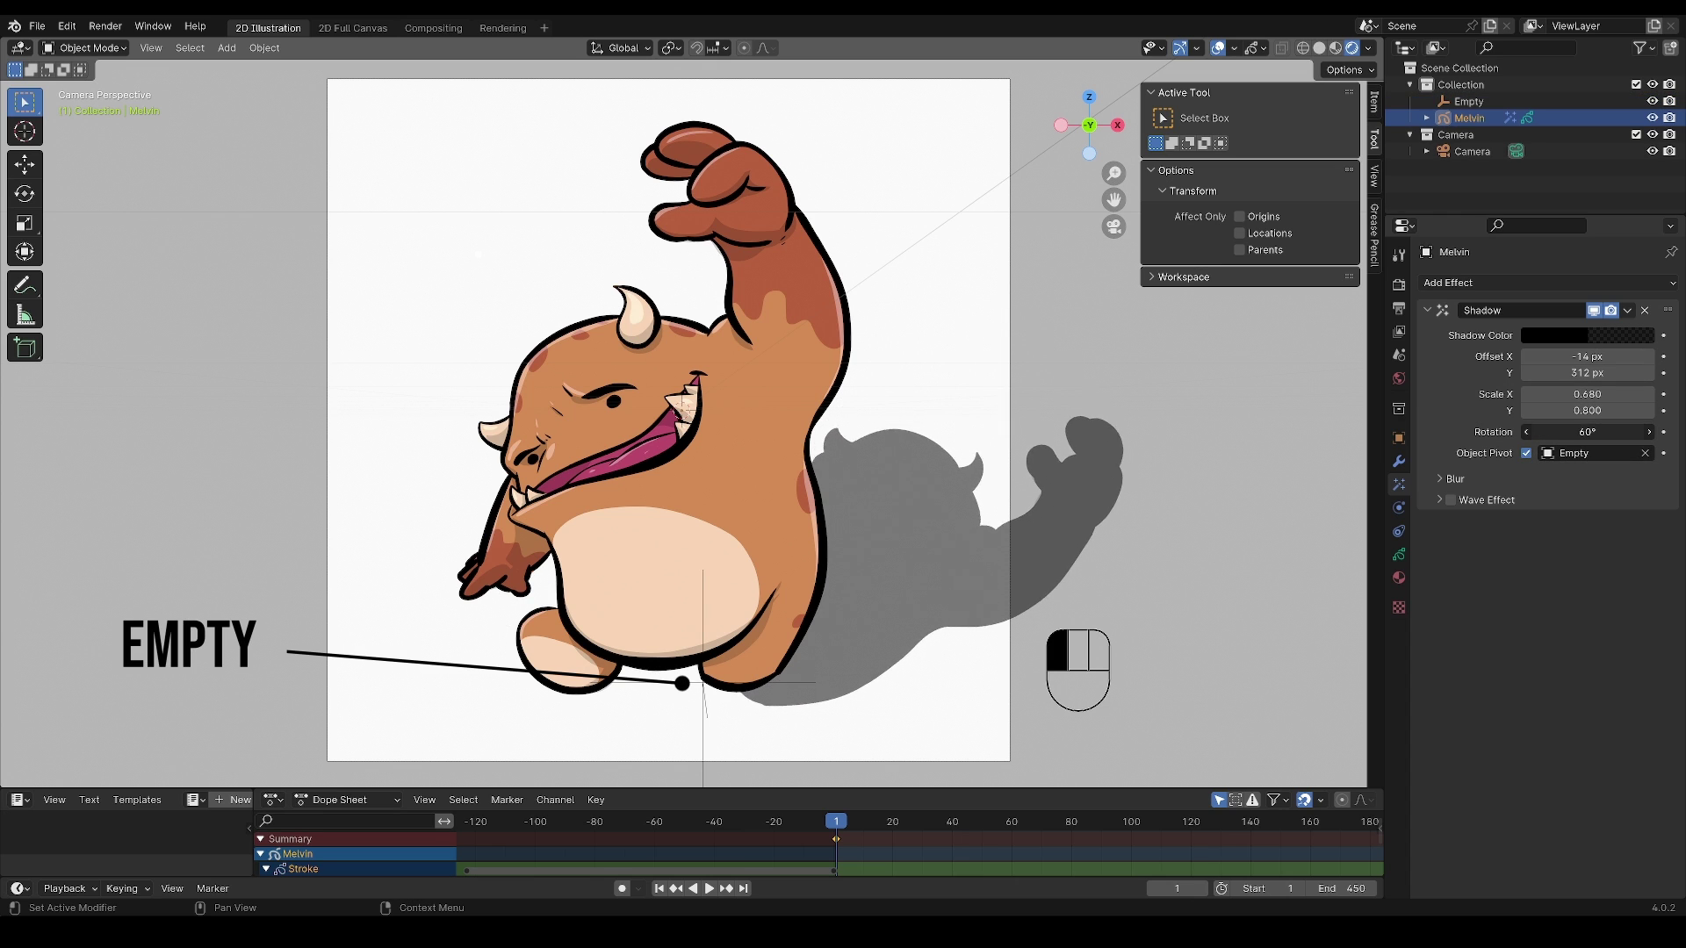
pyautogui.keyDown('shift'); pyautogui.moveTo(1588, 410); pyautogui.dragTo(1575, 394); pyautogui.keyUp('shift')
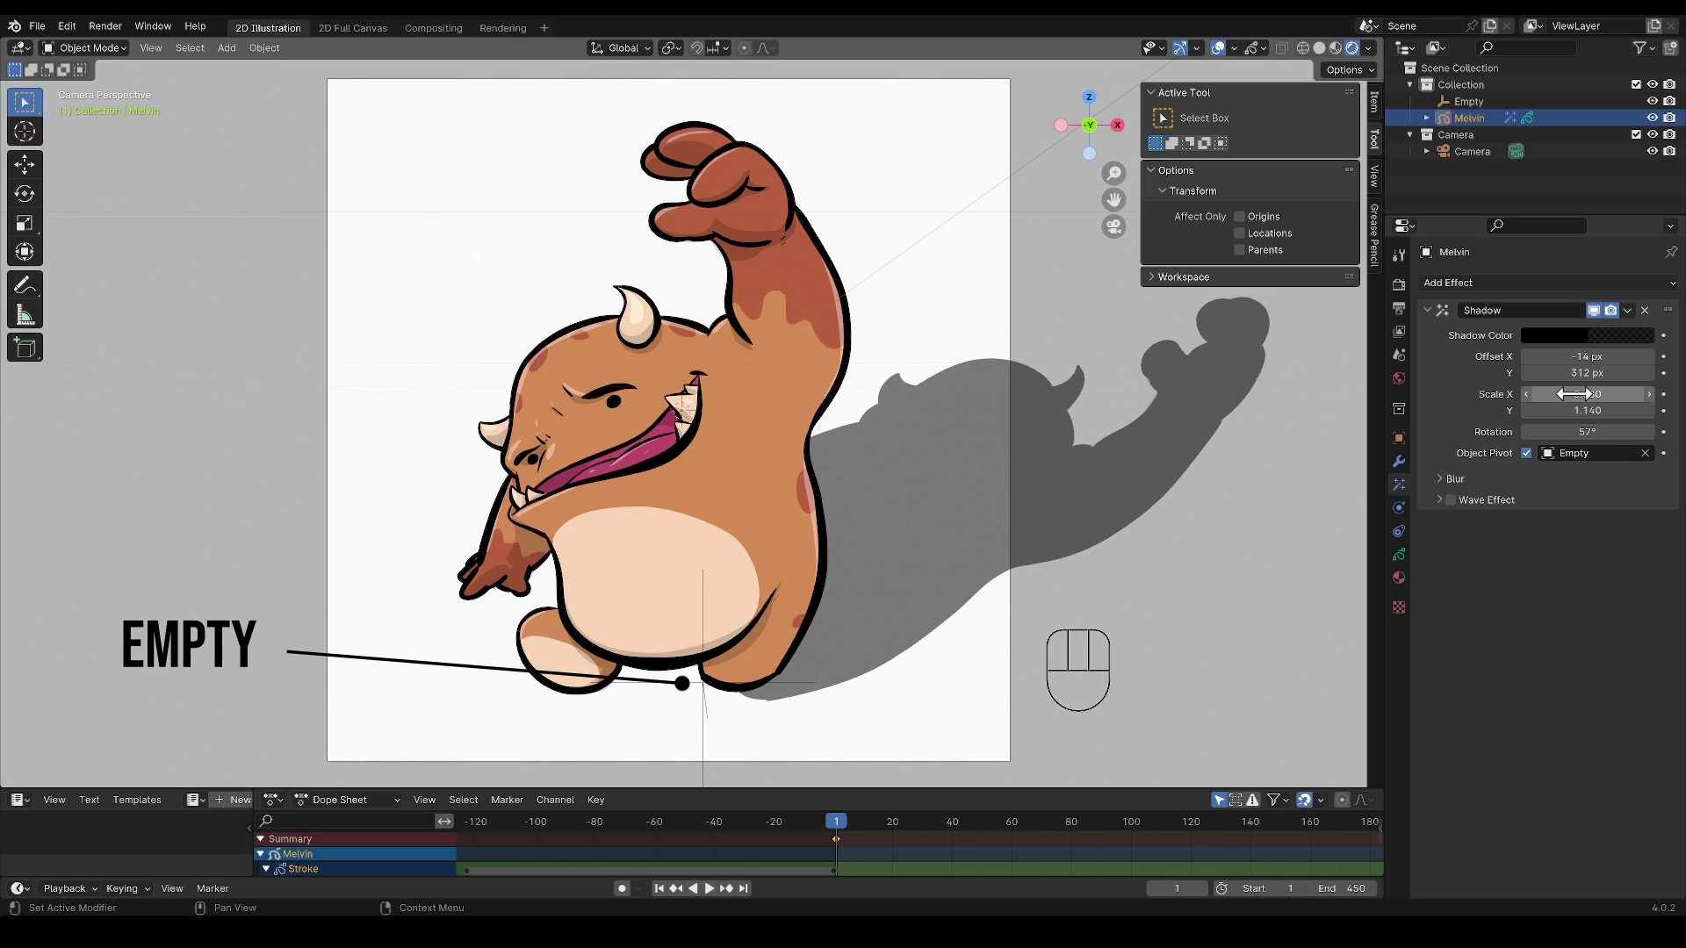
pyautogui.moveTo(1587, 504); pyautogui.dragTo(1587, 504)
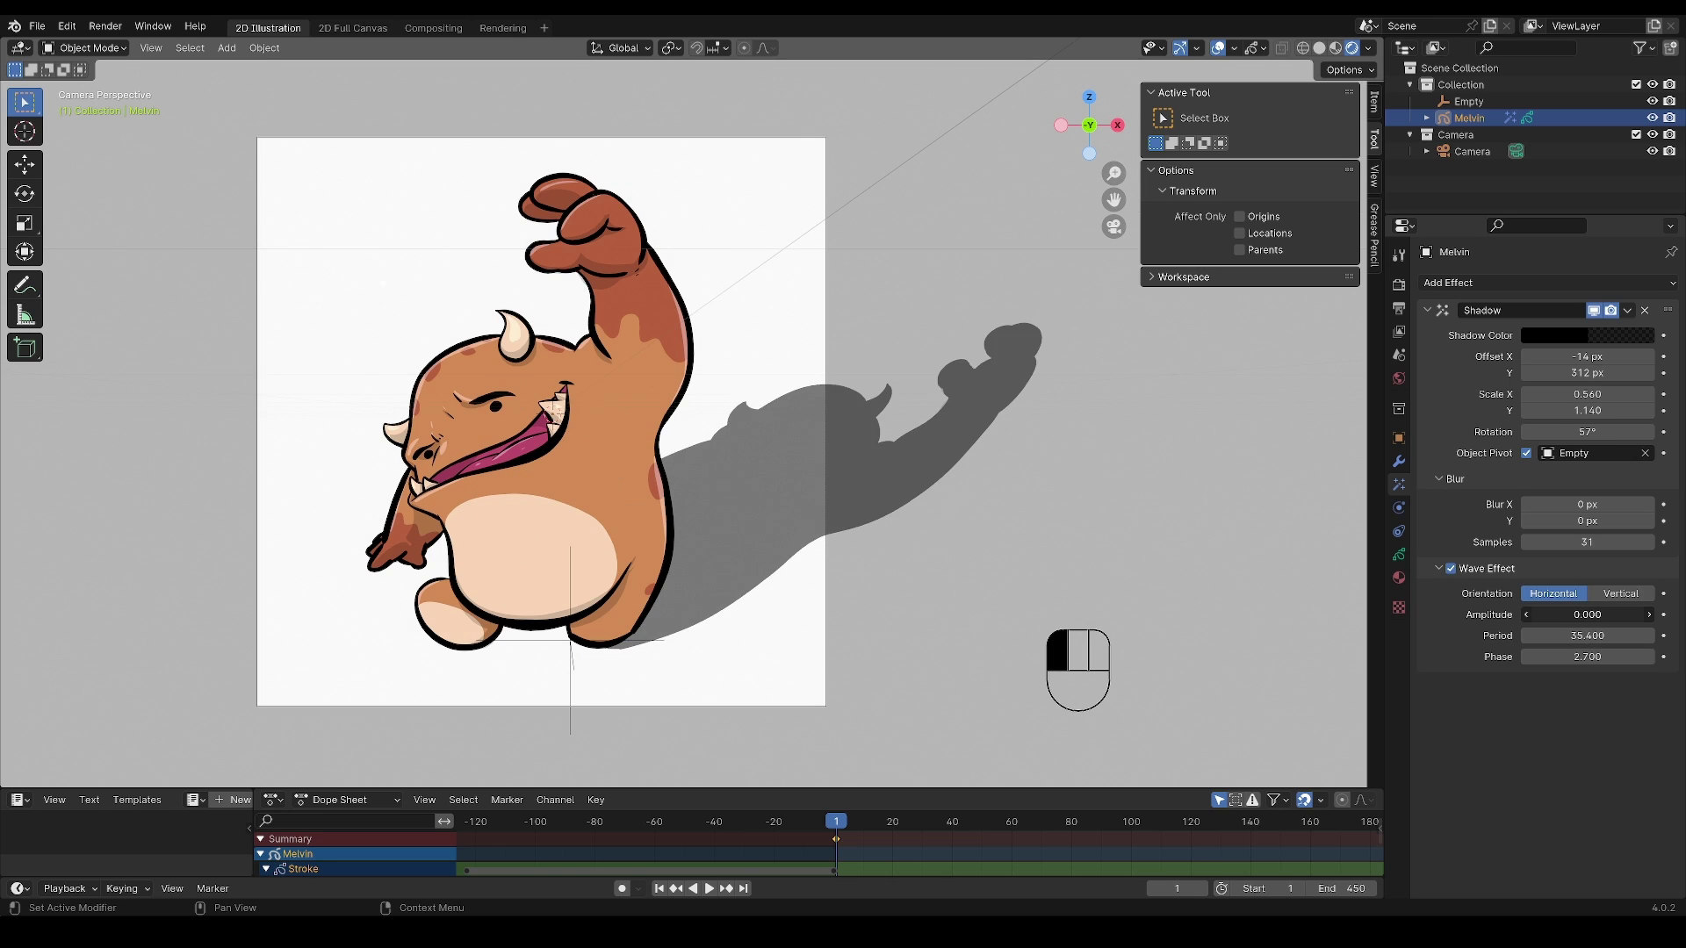
pyautogui.moveTo(1606, 613); pyautogui.dragTo(1605, 613)
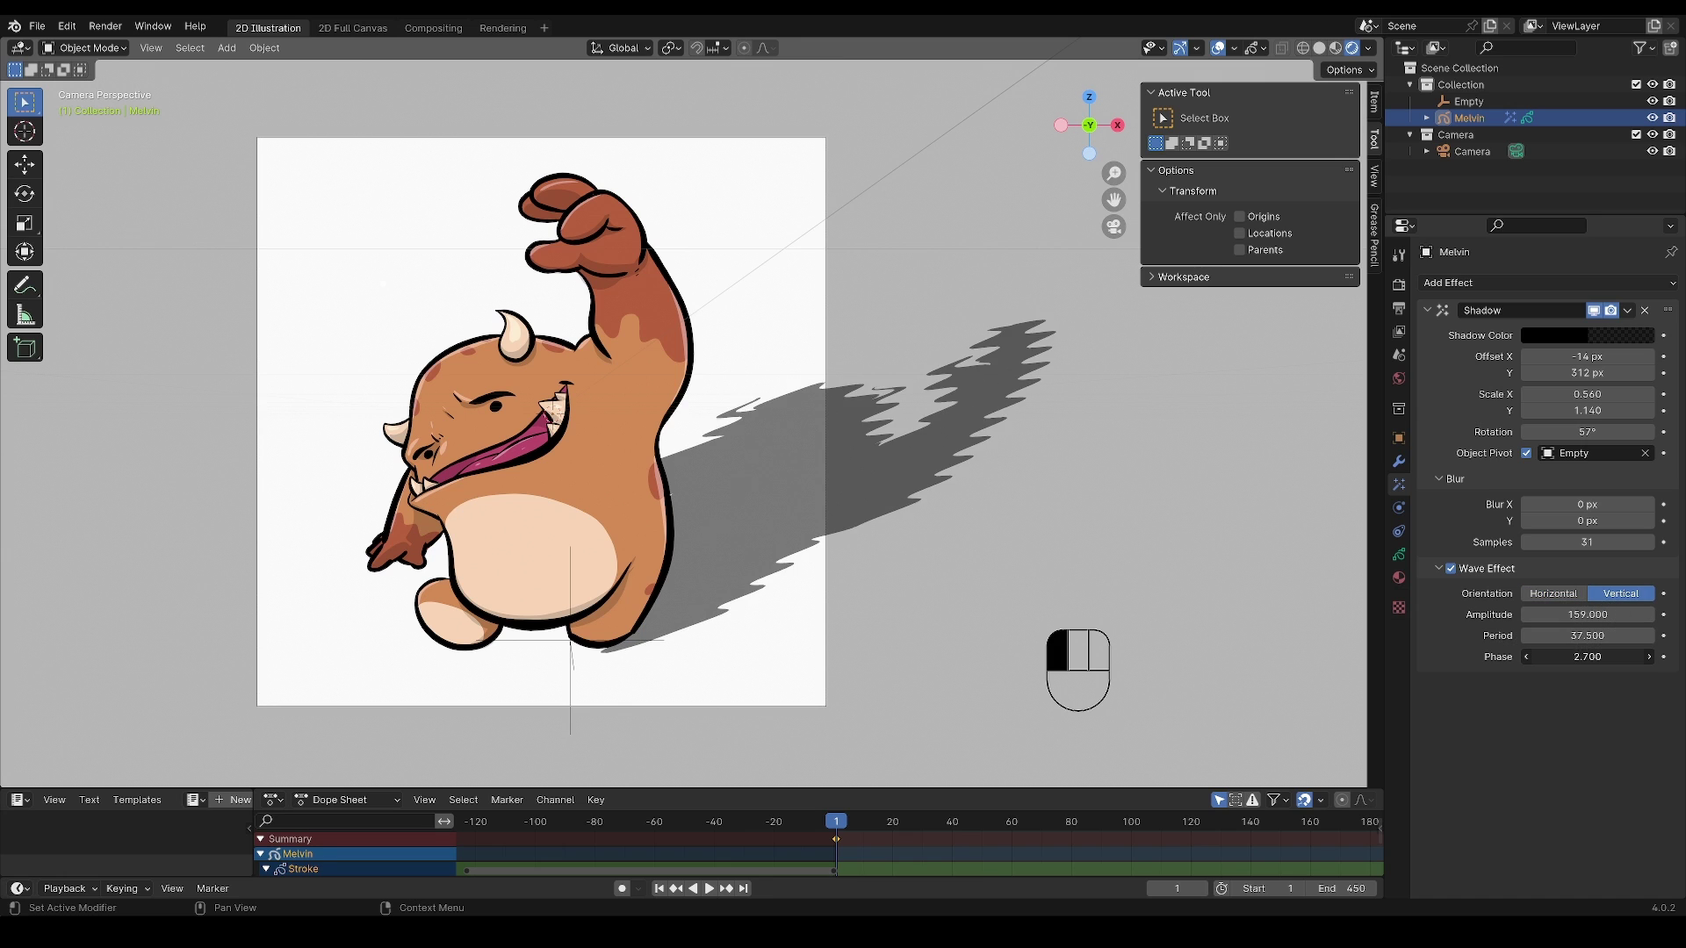
pyautogui.moveTo(1587, 657); pyautogui.dragTo(1587, 656)
pyautogui.moveTo(1587, 656); pyautogui.dragTo(1587, 657)
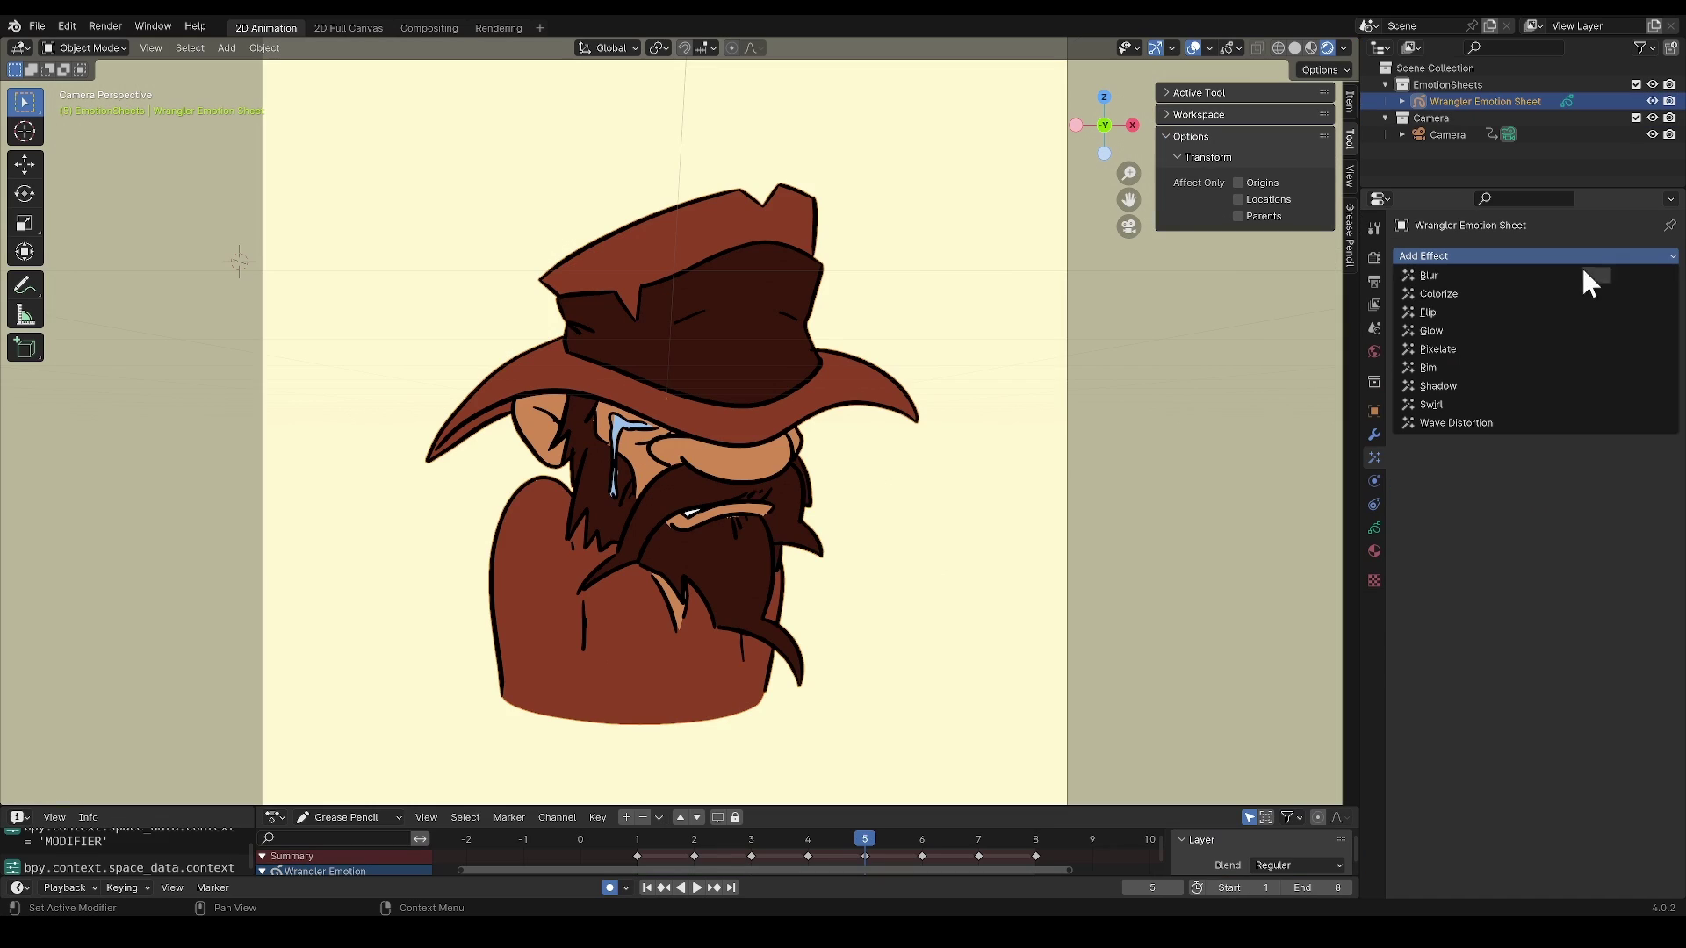
# Add a Rim effect to the Wrangler, shift its offset, and expand its Blur settings.
pyautogui.click(1507, 373)
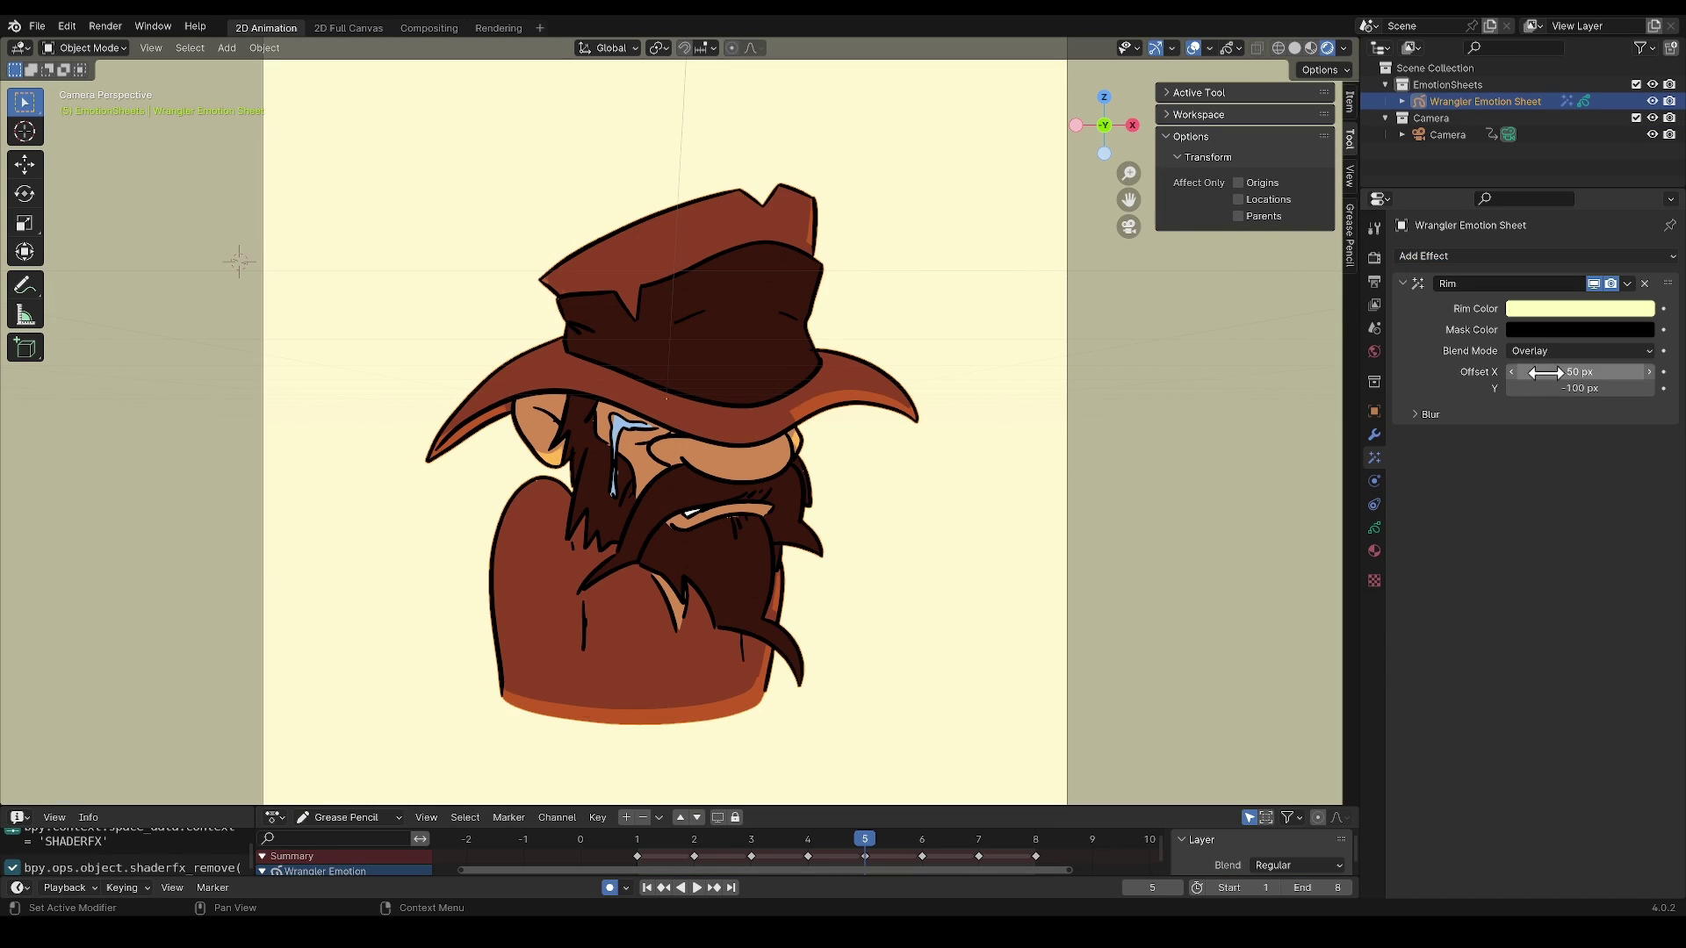
pyautogui.moveTo(1507, 372)
pyautogui.mouseDown()
pyautogui.moveTo(1457, 371)
pyautogui.moveTo(1615, 388)
pyautogui.moveTo(1493, 371)
pyautogui.moveTo(1581, 388)
pyautogui.moveTo(1685, 371)
pyautogui.mouseUp()
pyautogui.click(1430, 414)
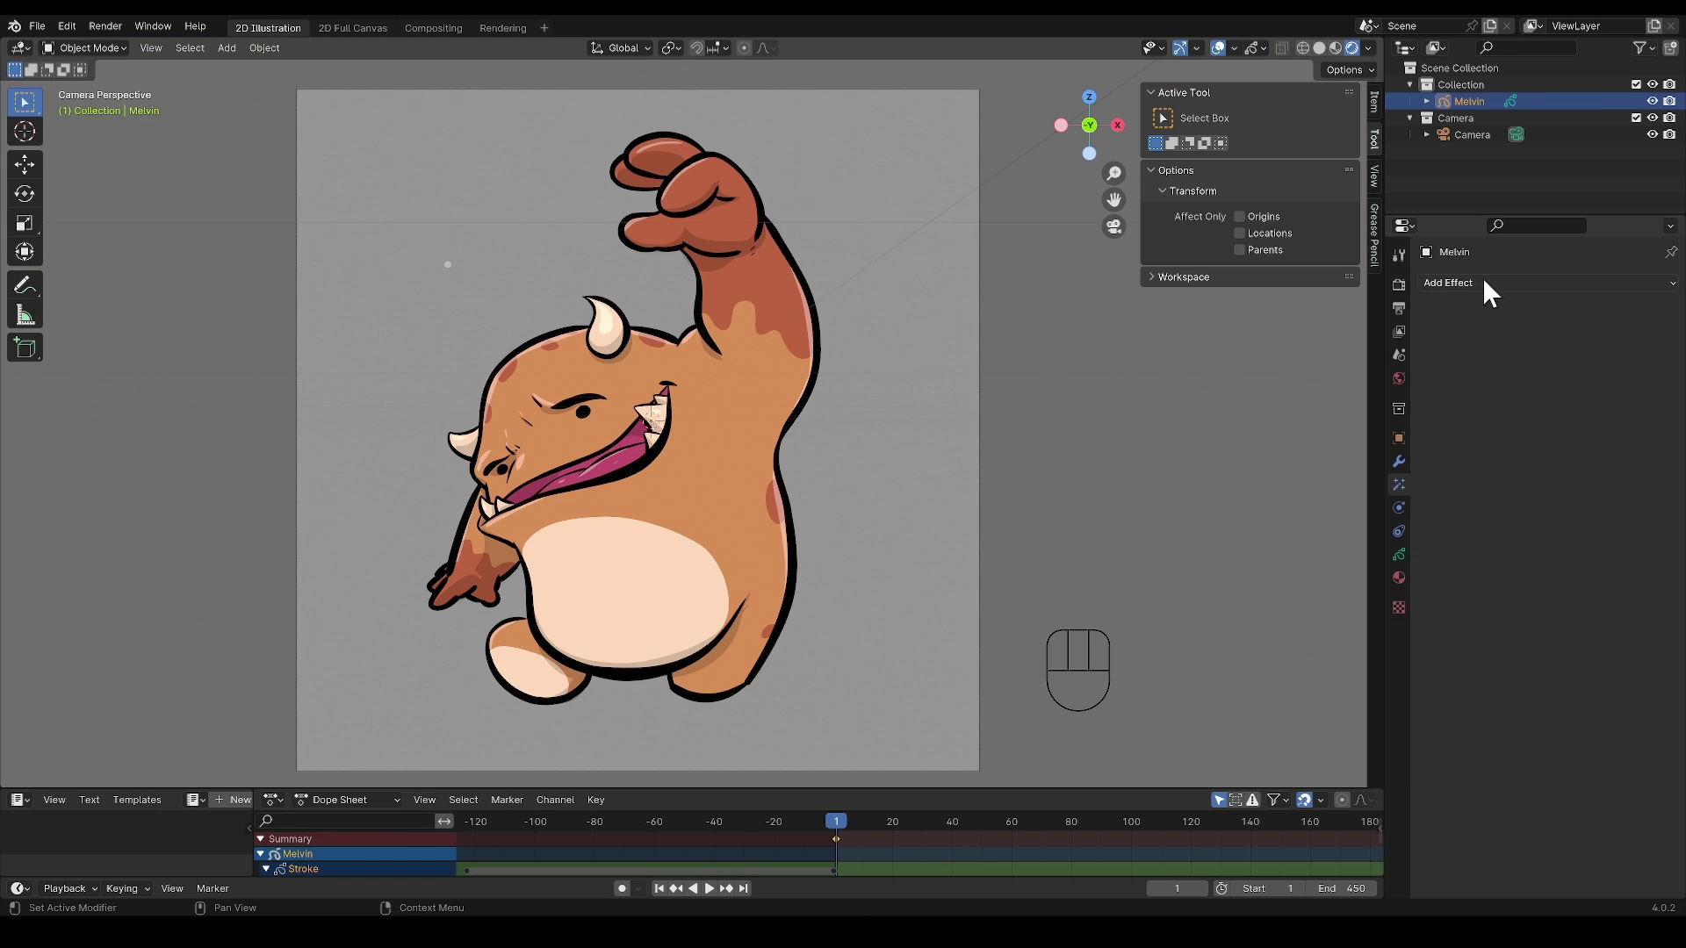
# Add a strong Blur effect to Melvin driven by the camera's depth of field.
pyautogui.click(1482, 279)
pyautogui.click(1480, 301)
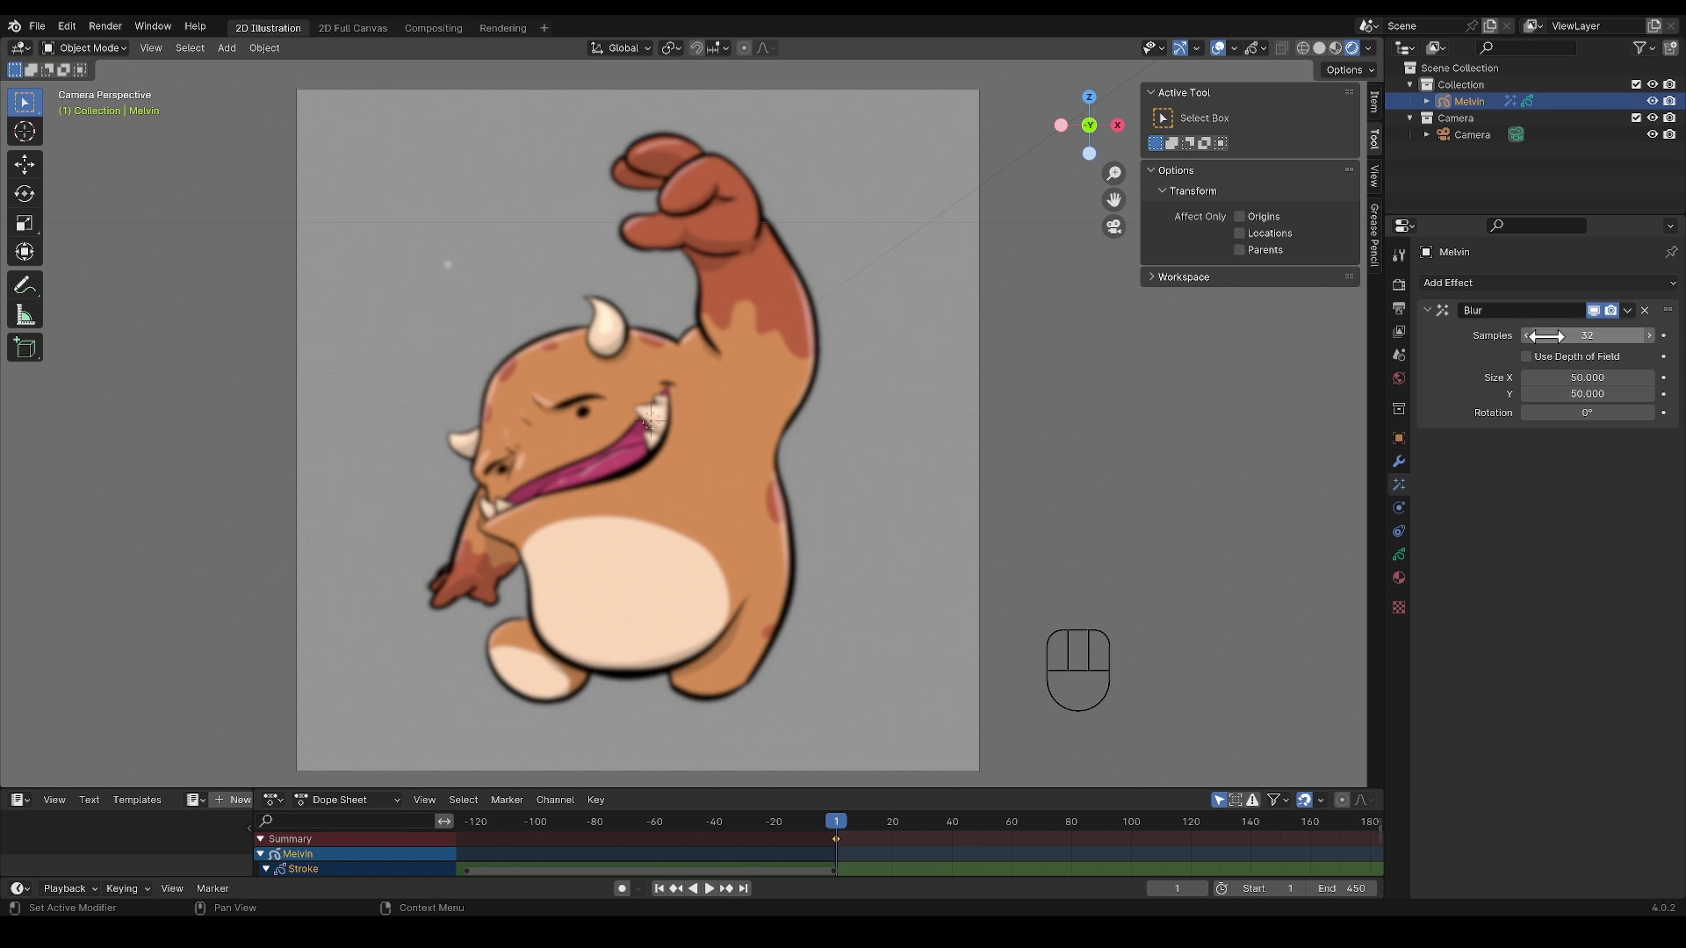
pyautogui.moveTo(1587, 377); pyautogui.dragTo(1532, 378)
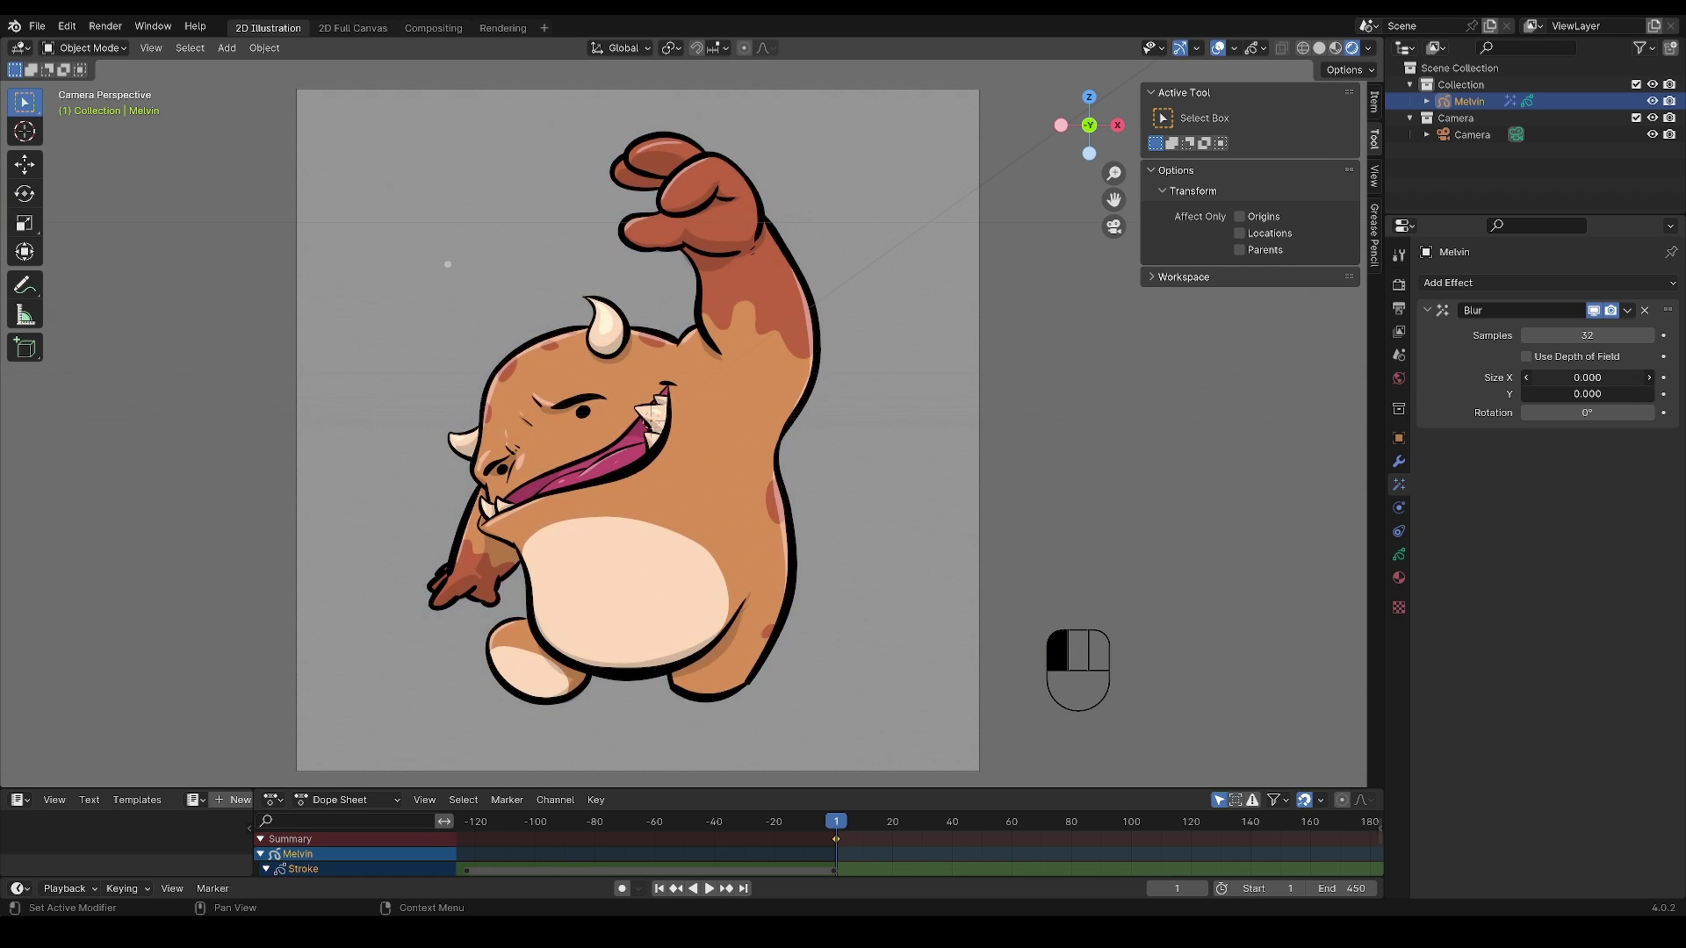
pyautogui.click(1525, 355)
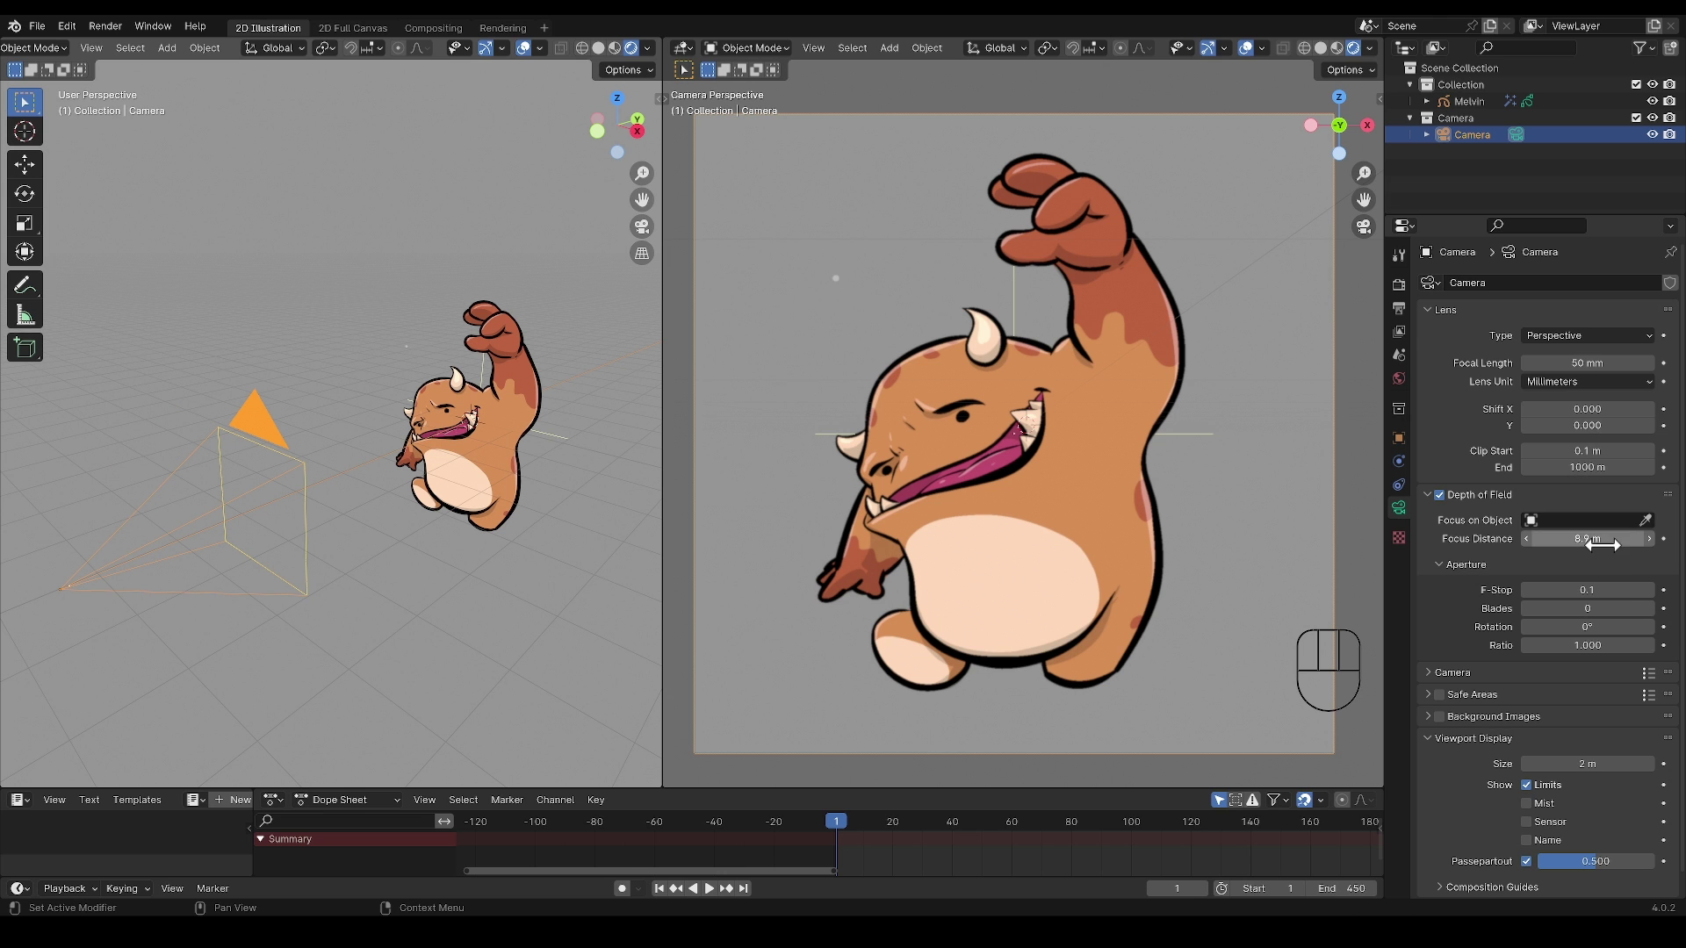
pyautogui.moveTo(1587, 539)
pyautogui.mouseDown()
pyautogui.moveTo(1628, 538)
pyautogui.moveTo(1584, 538)
pyautogui.mouseUp()
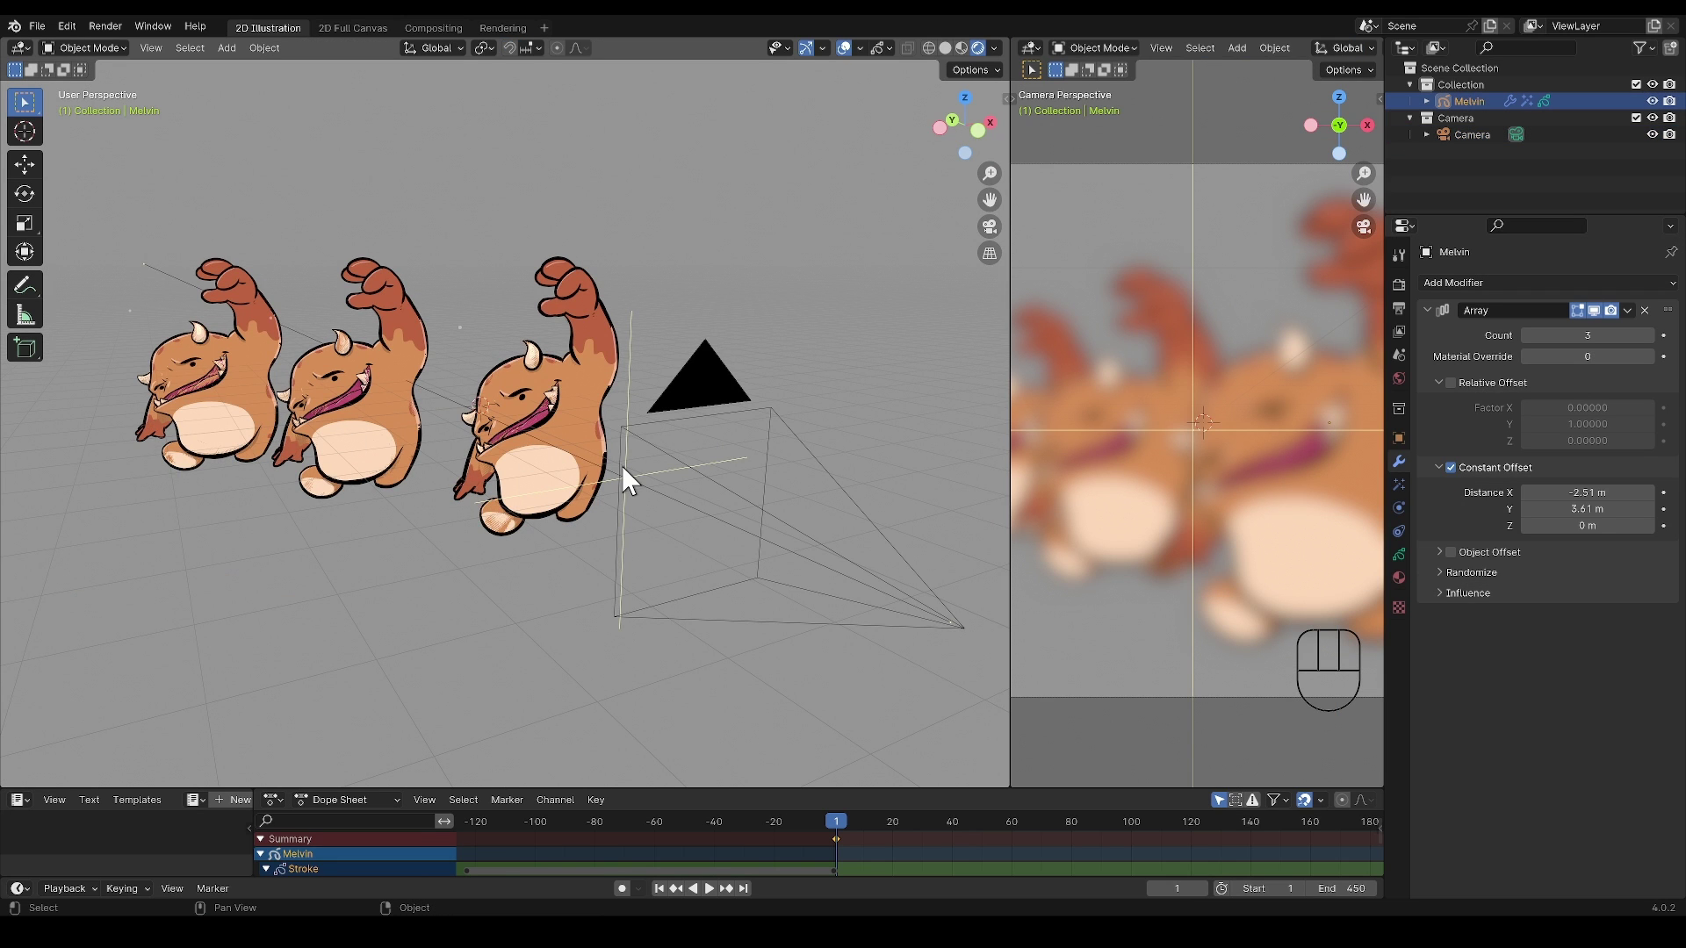
# Set the camera's depth-of-field focus distance to 3.7 m.
pyautogui.moveTo(1006, 466); pyautogui.dragTo(687, 472)
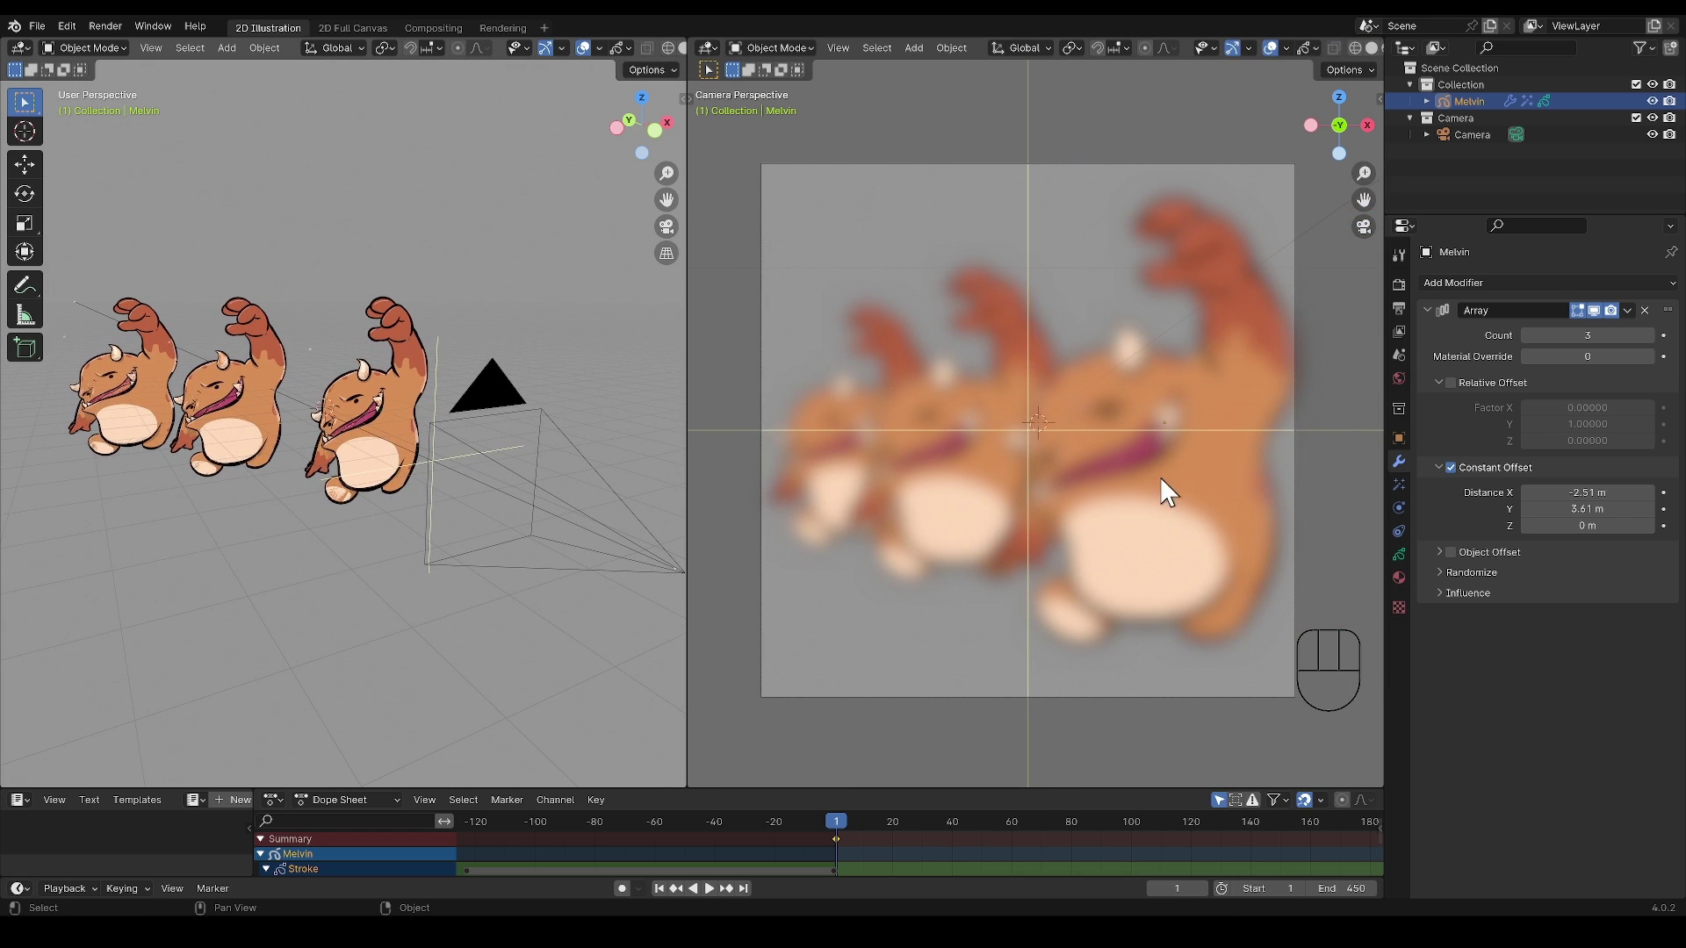
pyautogui.click(1471, 136)
pyautogui.click(1399, 507)
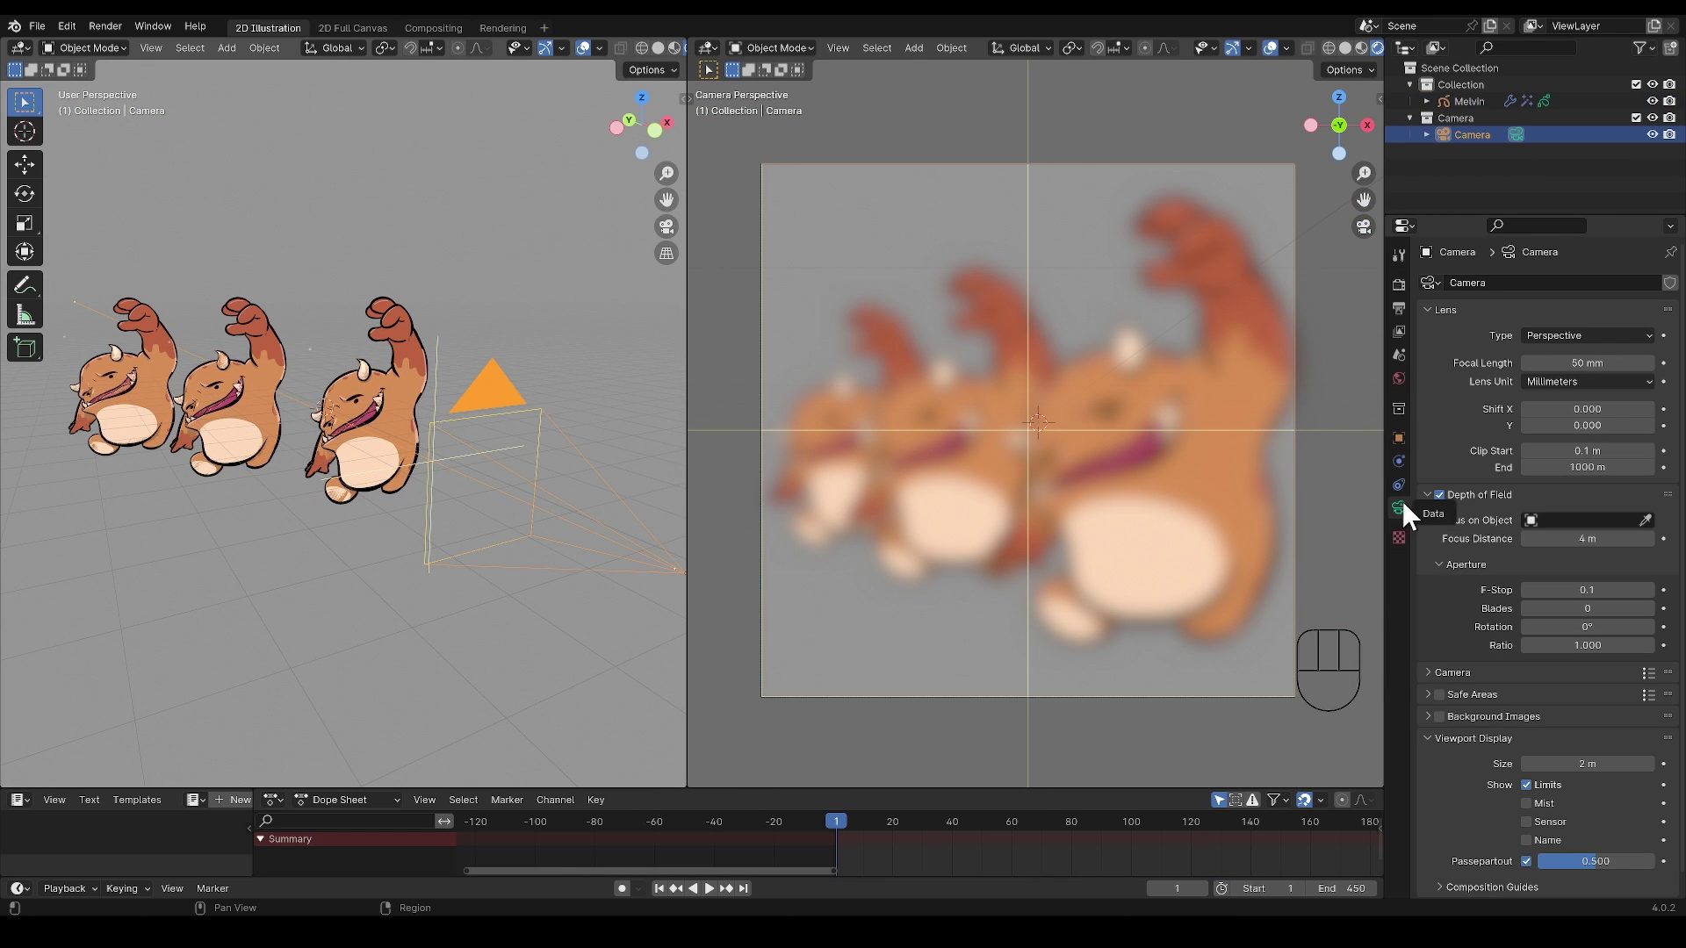
pyautogui.moveTo(1587, 538); pyautogui.dragTo(1624, 538)
# Duplicate Melvin twice at different depths and raise the focus distance to the farthest copy.
pyautogui.hotkey('shift', 'd')
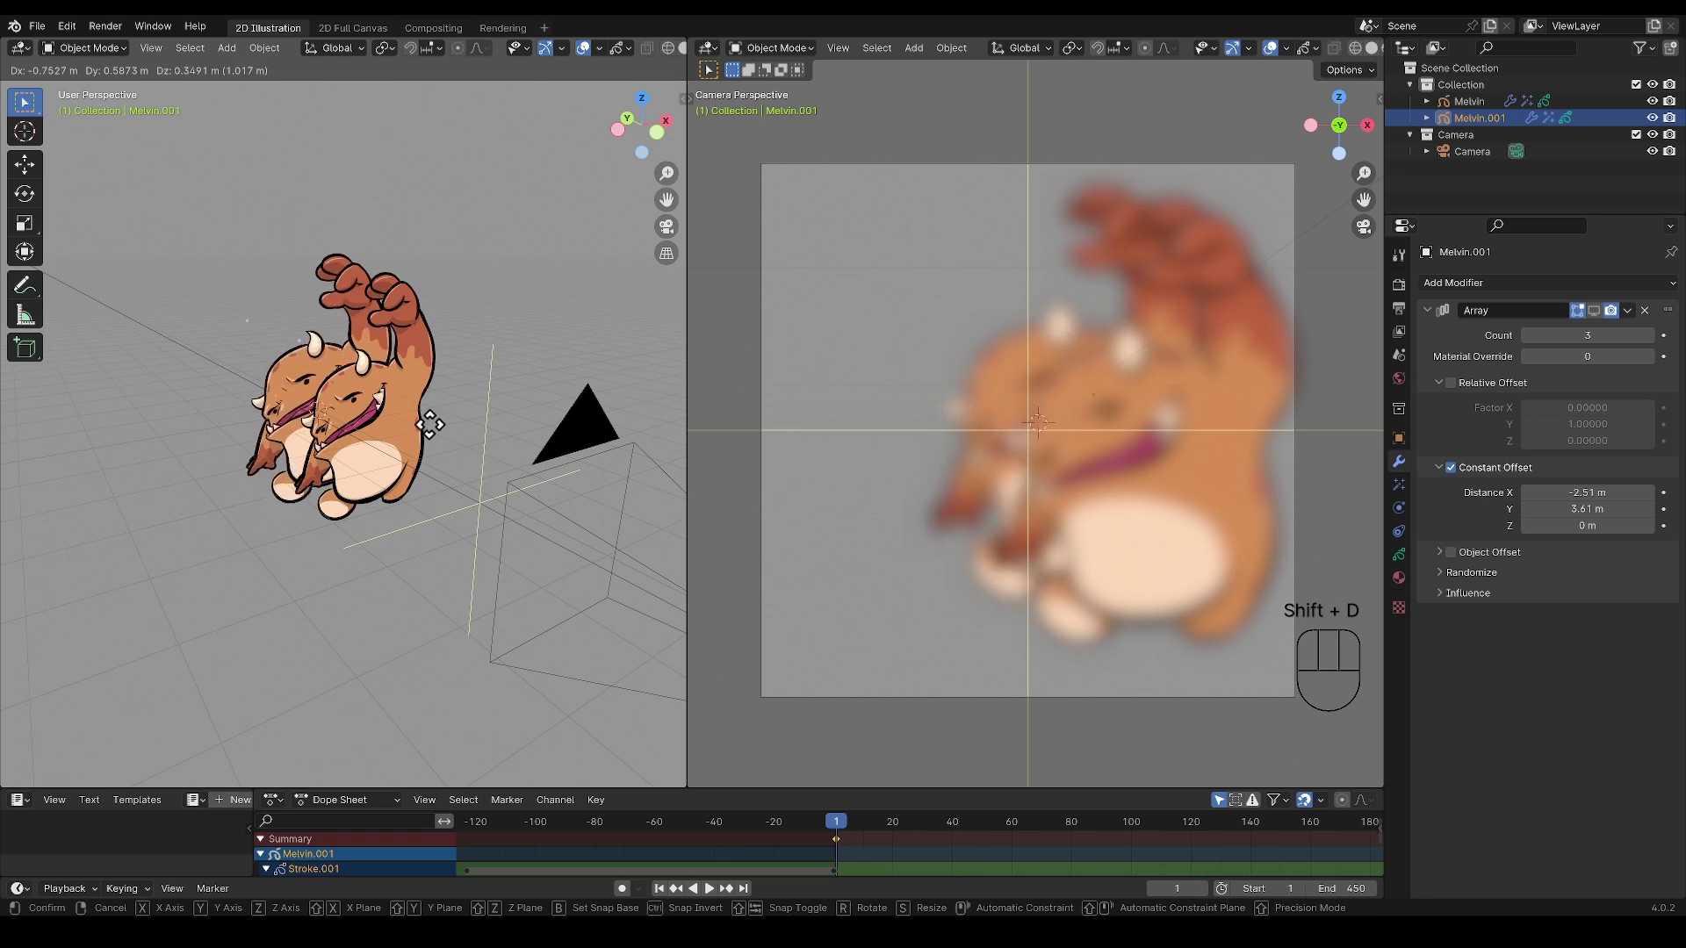
pyautogui.click(298, 425)
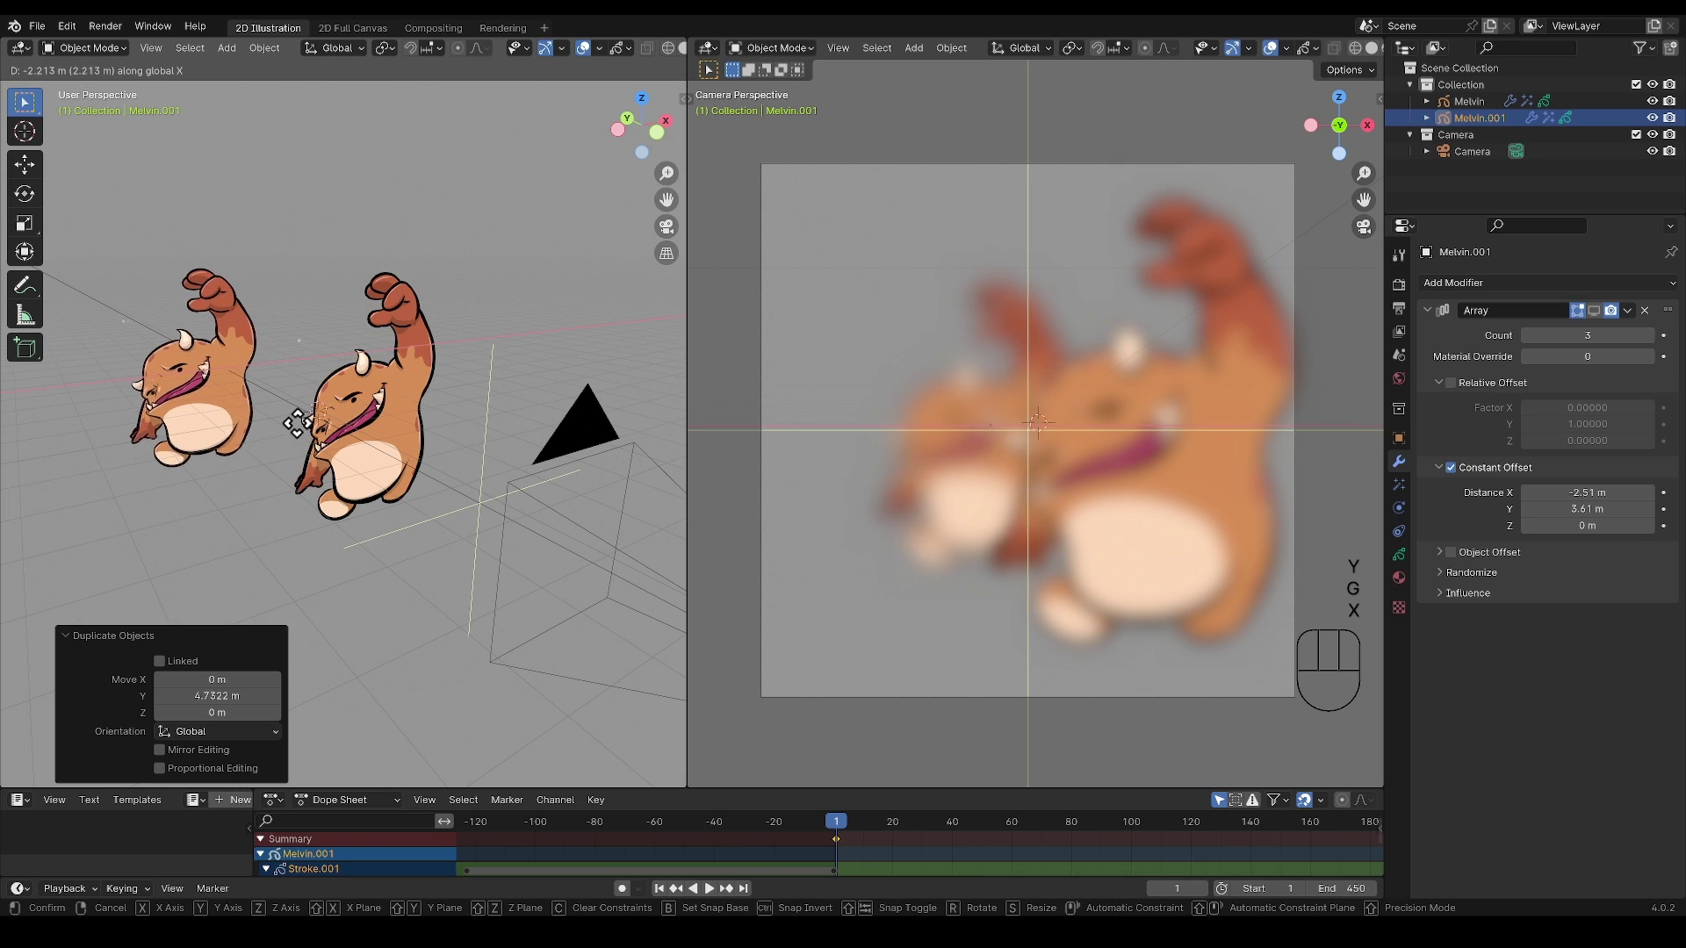
pyautogui.hotkey('shift', 'd')
pyautogui.click(222, 430)
pyautogui.keyDown('shift'); pyautogui.moveTo(221, 429); pyautogui.dragTo(235, 429, button='middle'); pyautogui.keyUp('shift')
pyautogui.click(1471, 168)
pyautogui.moveTo(1587, 538); pyautogui.dragTo(1661, 538)
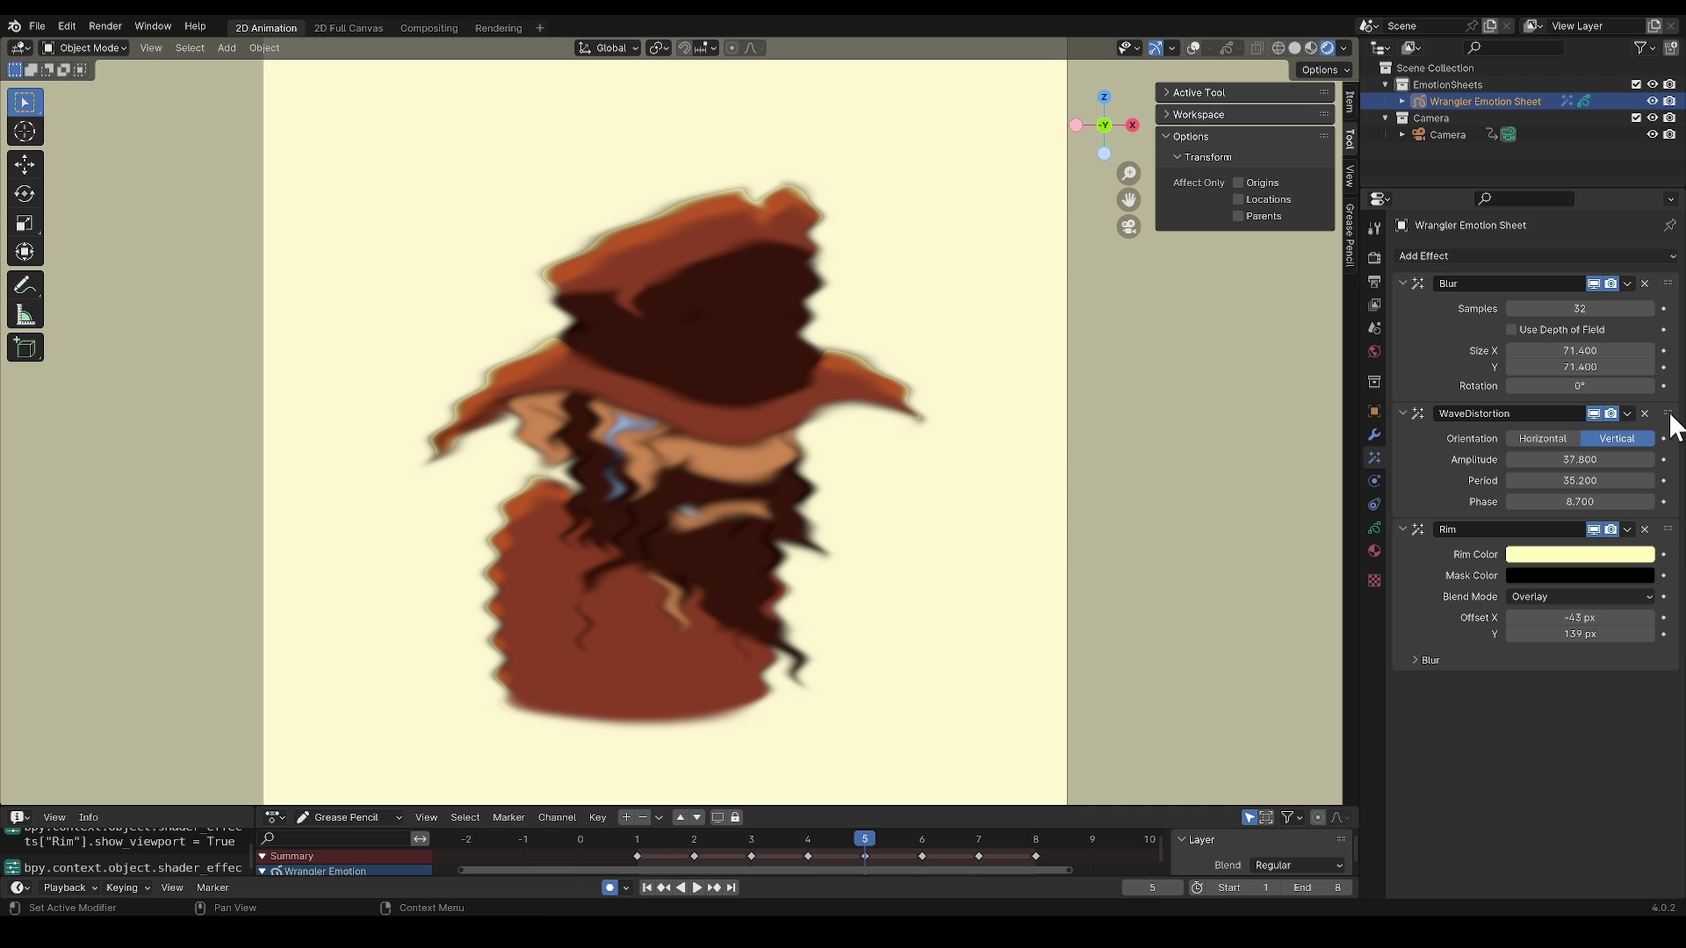
# Reorder the effects with Rim on top and WaveDistortion above Blur, then add a Glow effect.
pyautogui.moveTo(1669, 415); pyautogui.dragTo(1675, 279)
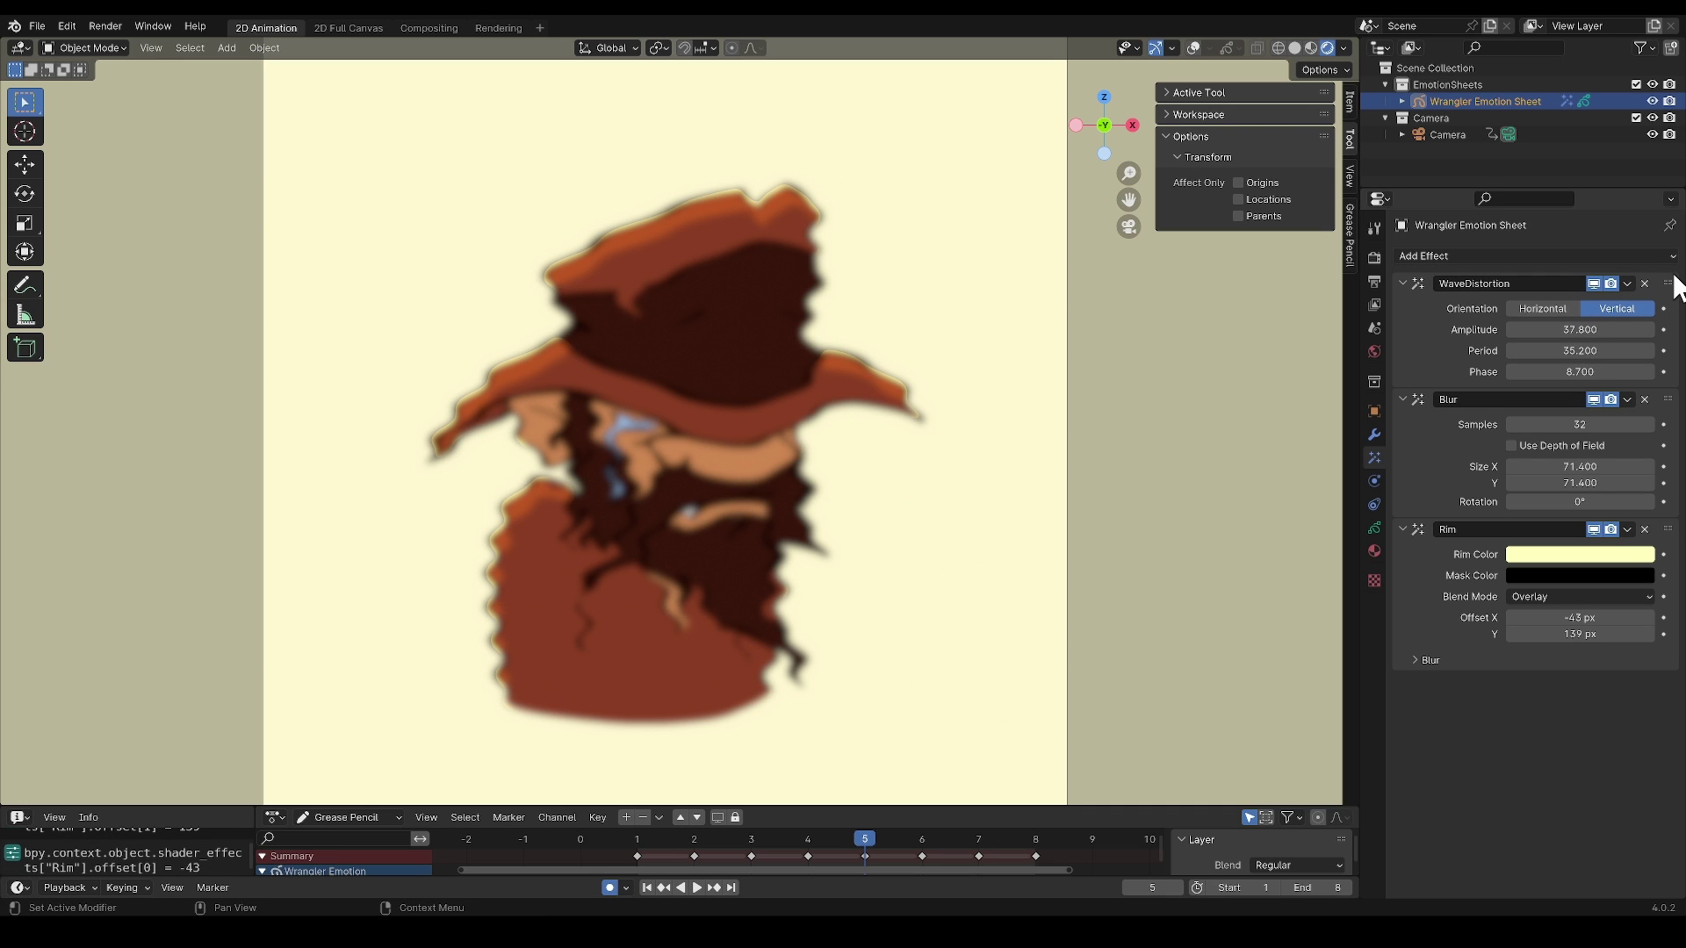
pyautogui.moveTo(1668, 529); pyautogui.dragTo(1674, 290)
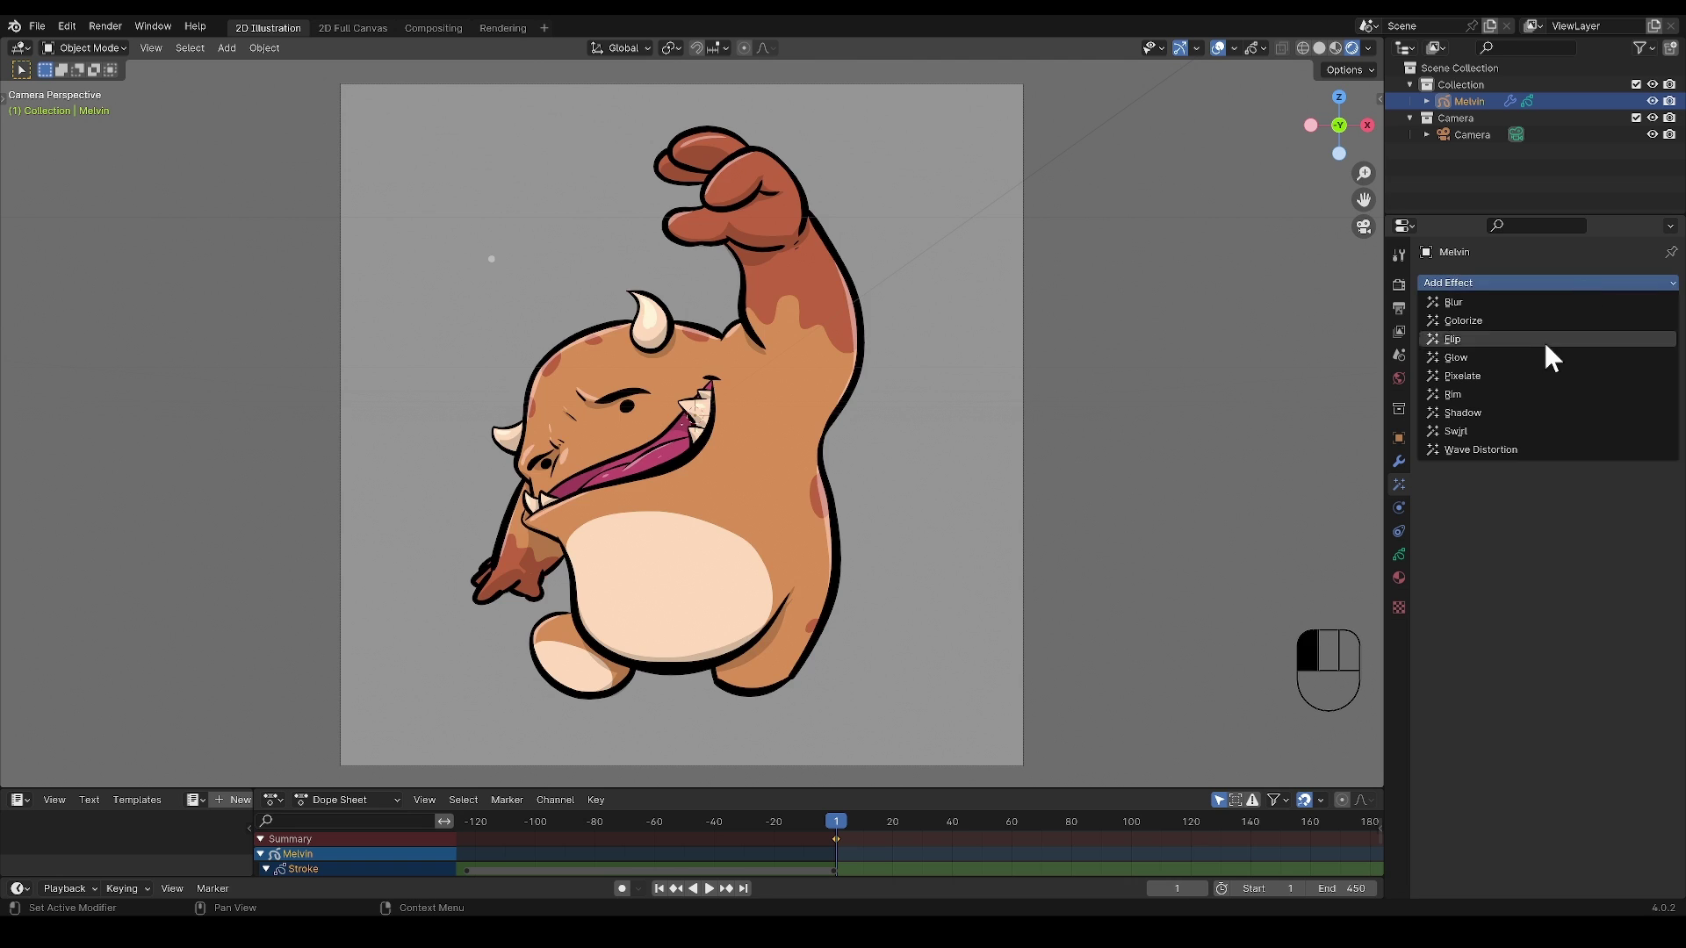
pyautogui.click(1546, 351)
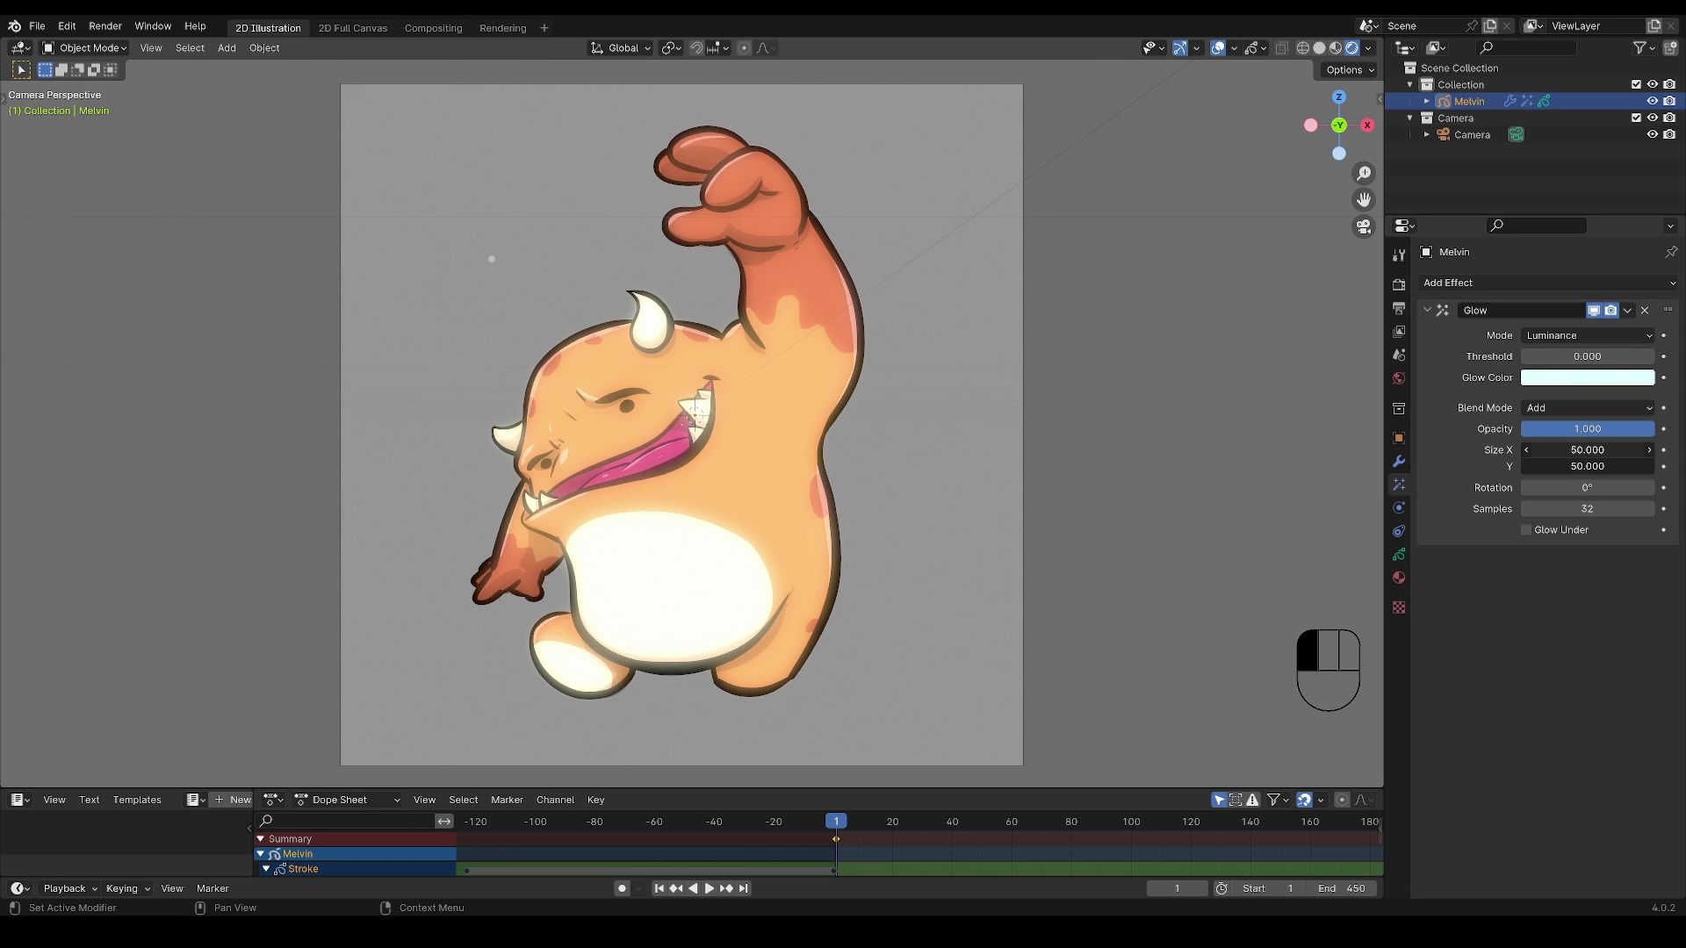
# Tweak the Glow's size, opacity and threshold, then replace it with a Swirl effect.
pyautogui.moveTo(1587, 449)
pyautogui.mouseDown()
pyautogui.moveTo(1624, 466)
pyautogui.moveTo(1569, 425)
pyautogui.mouseUp()
pyautogui.moveTo(1569, 356); pyautogui.dragTo(1587, 357)
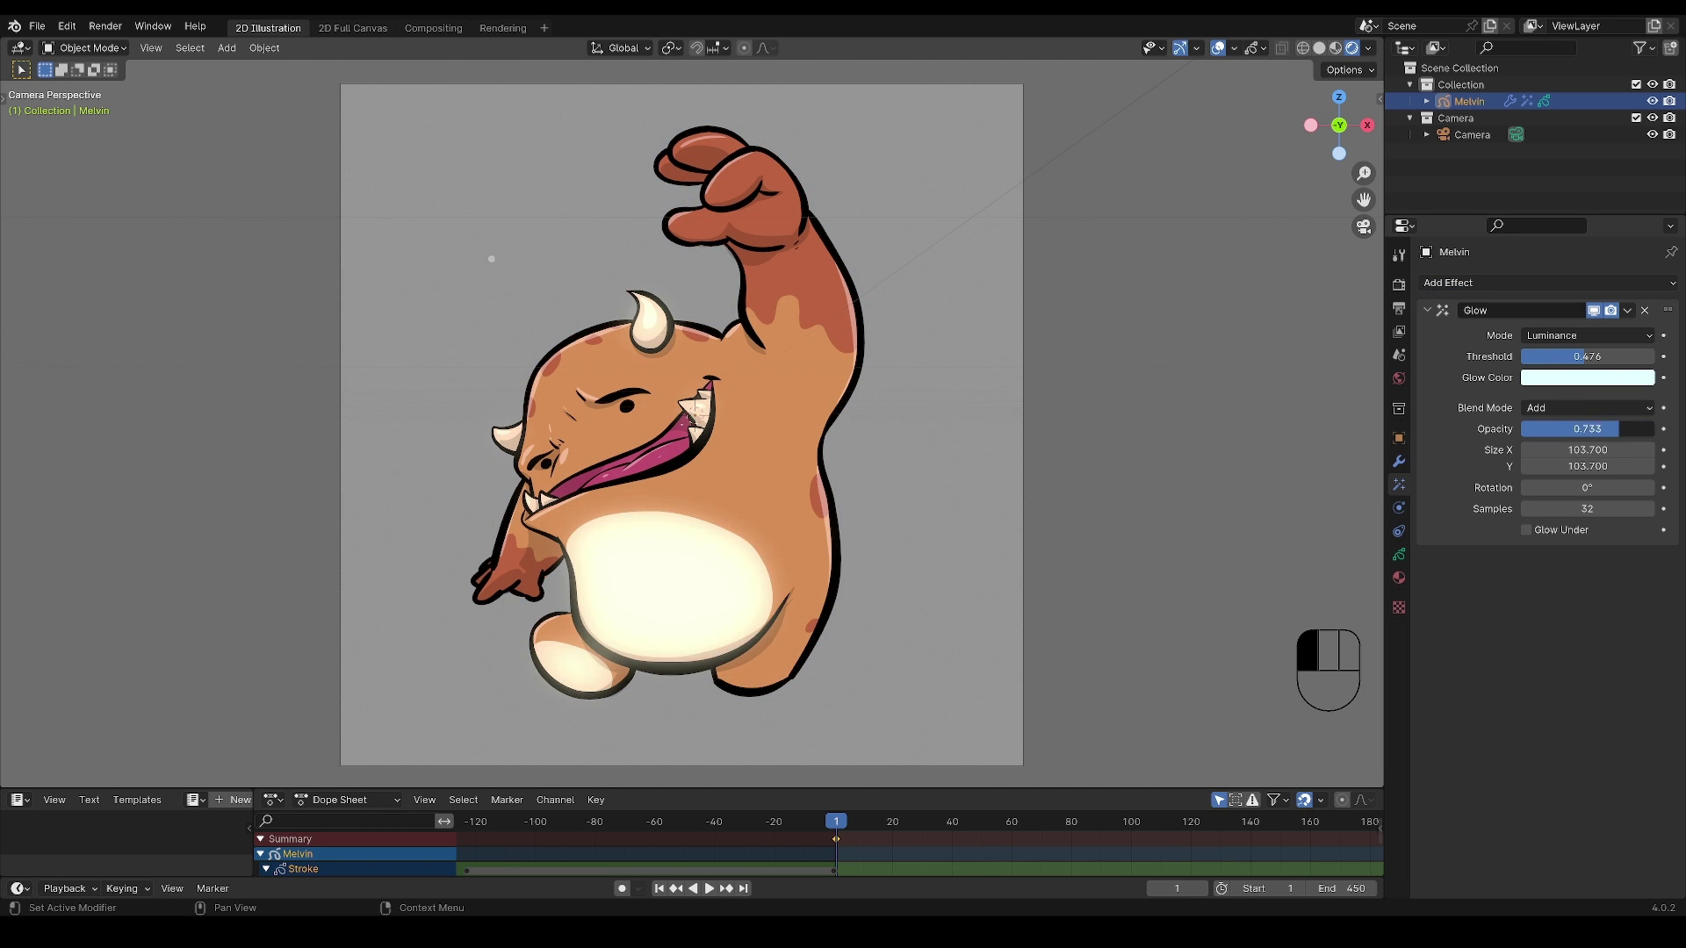
pyautogui.click(1645, 310)
pyautogui.click(1546, 282)
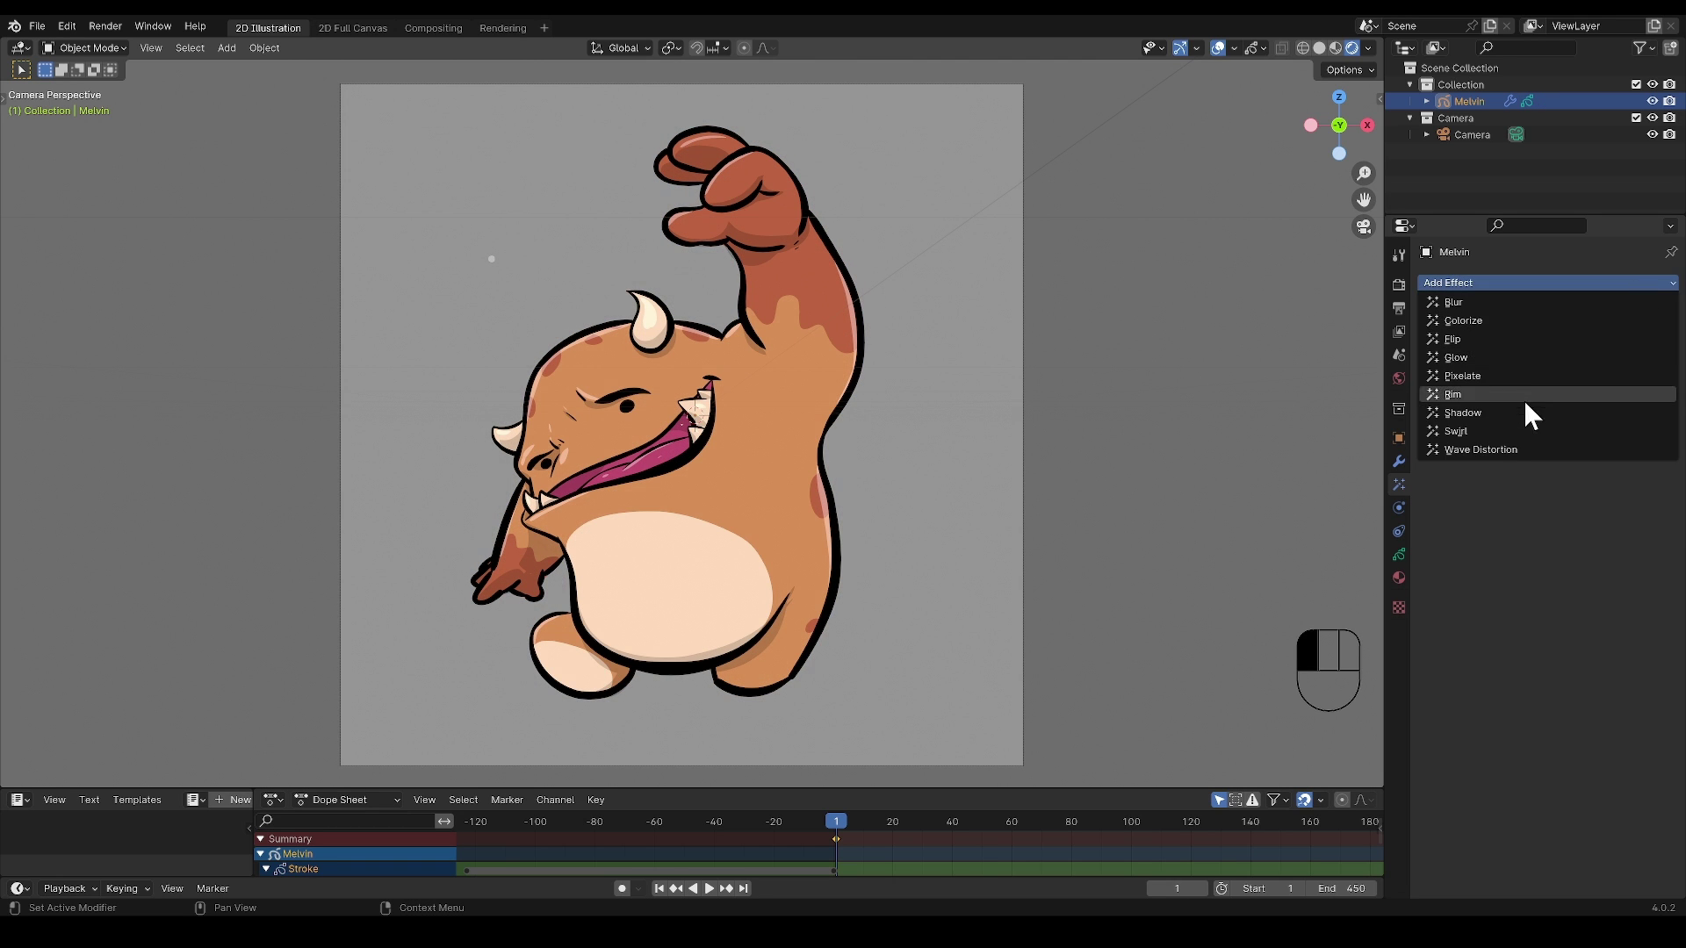
pyautogui.click(1456, 431)
# Add a Plain Axes Empty as the Swirl centre, raise the angle, and move the Empty lower.
pyautogui.hotkey('shift', 'a')
pyautogui.moveTo(854, 516)
pyautogui.click(940, 503)
pyautogui.click(1644, 335)
pyautogui.click(696, 317)
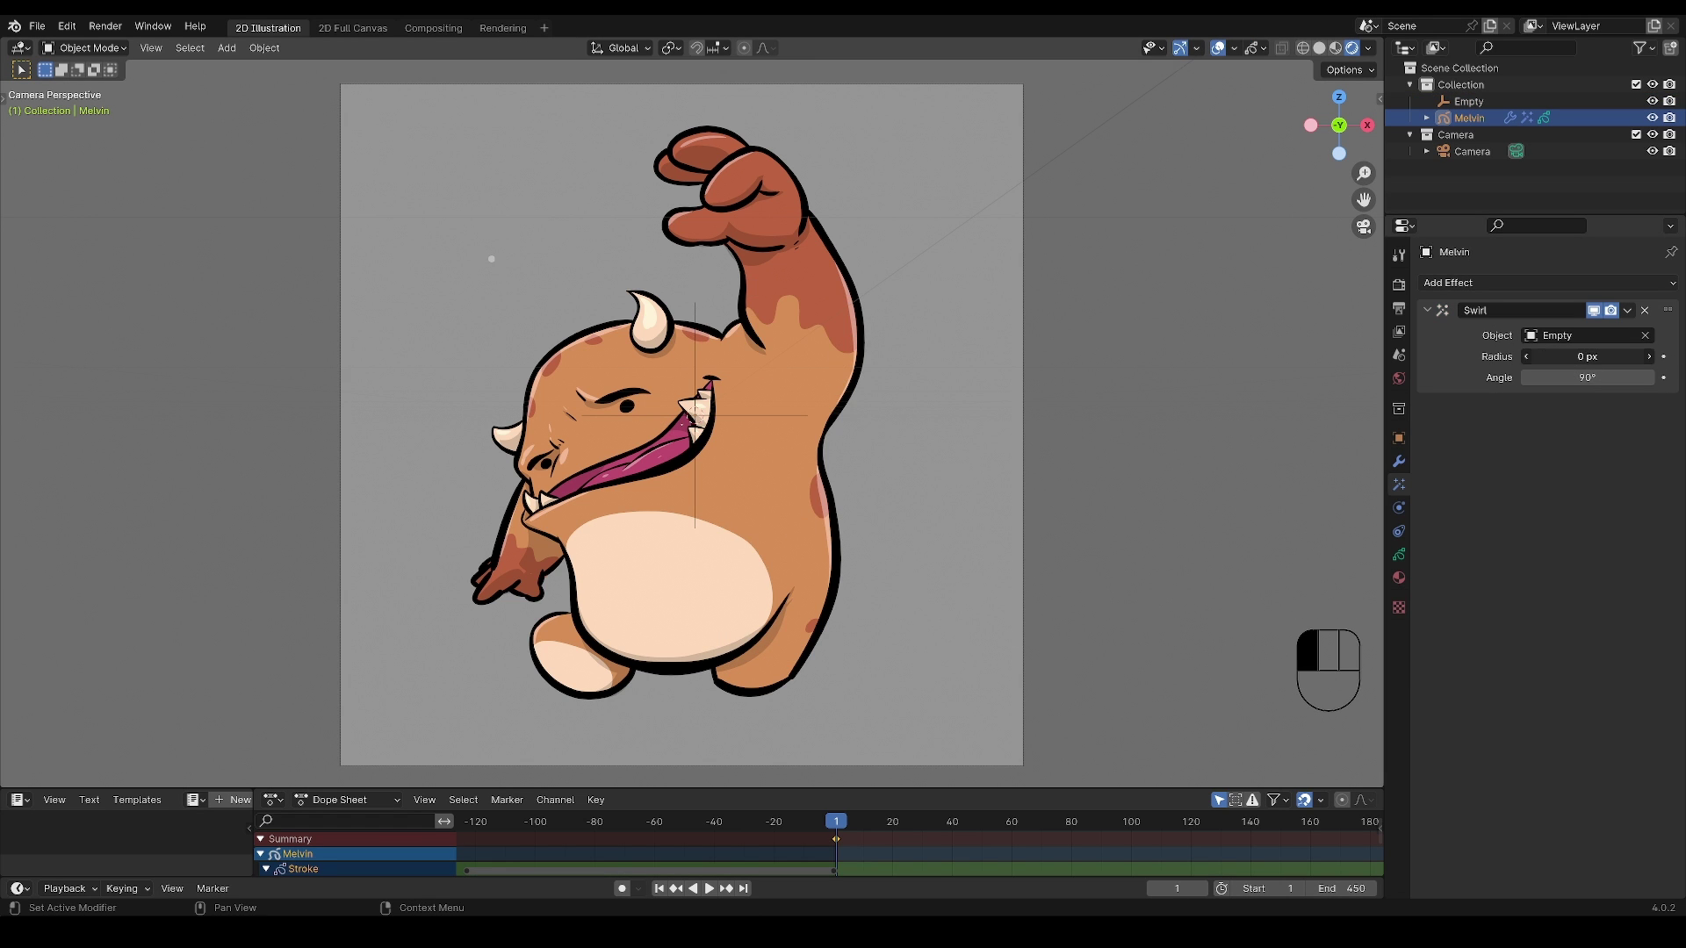
pyautogui.moveTo(1587, 378); pyautogui.dragTo(1632, 378)
pyautogui.click(804, 415)
pyautogui.press('g')
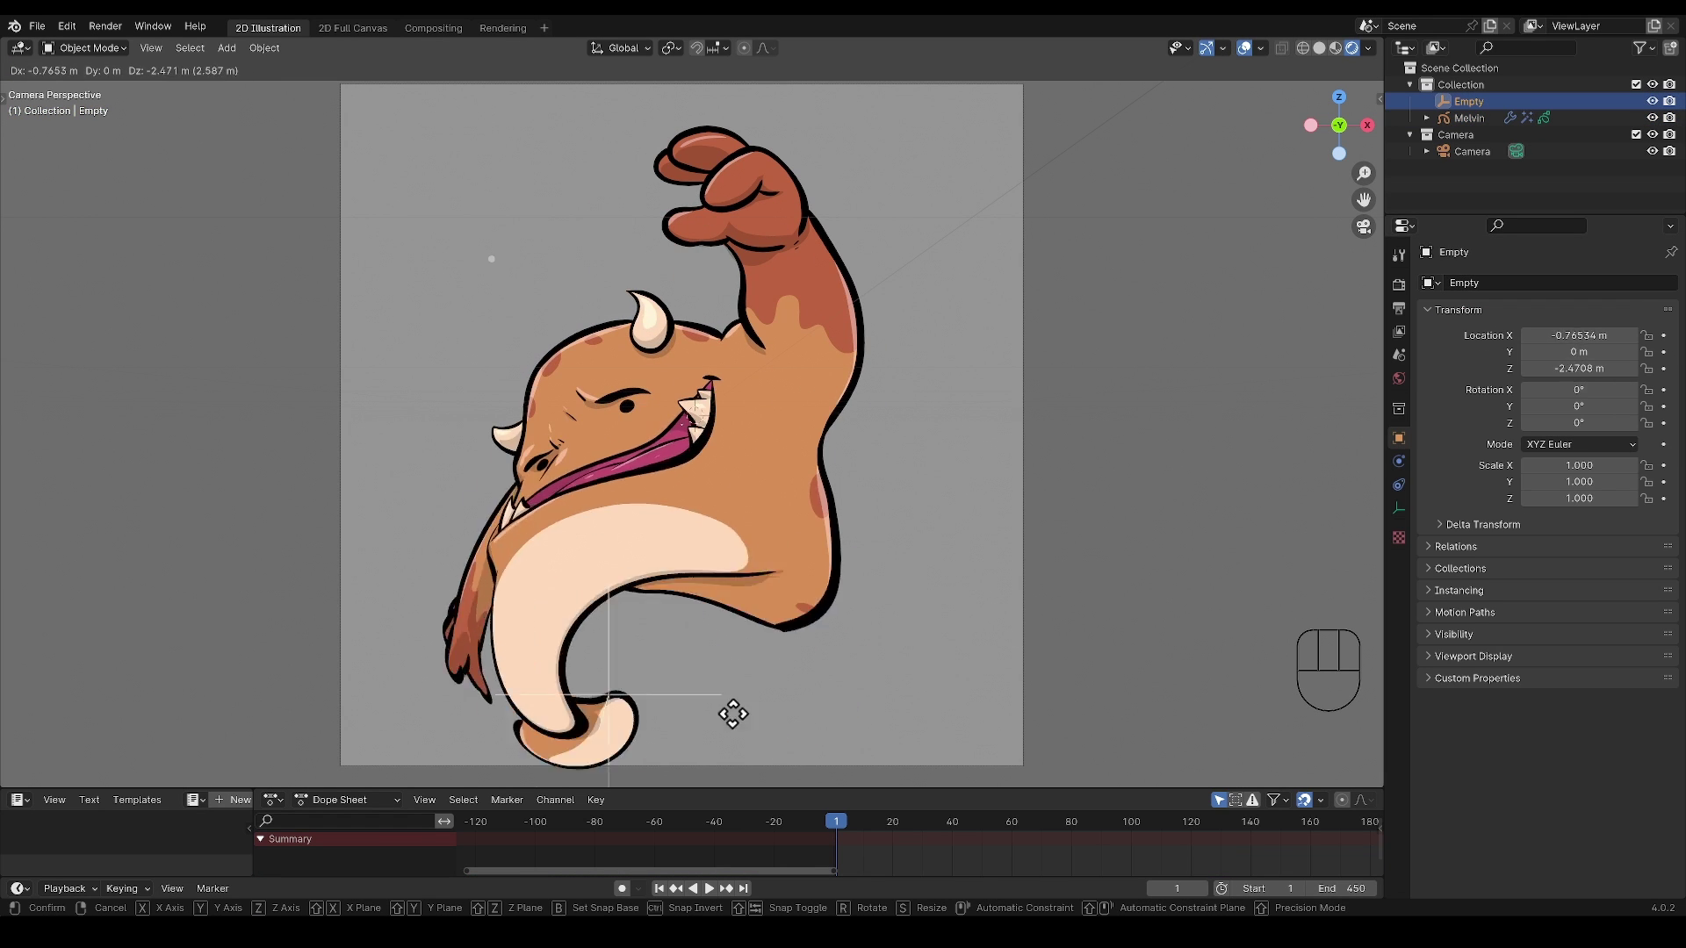